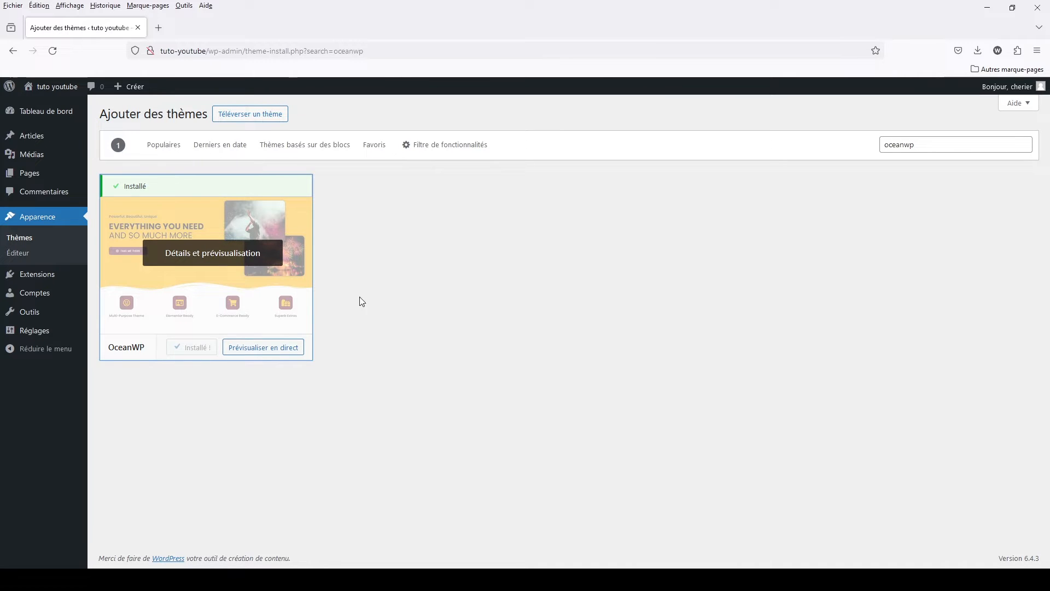
# - Activate the OceanWP theme and display the published page "Page d'exemple" on the site
pyautogui.click(191, 351)
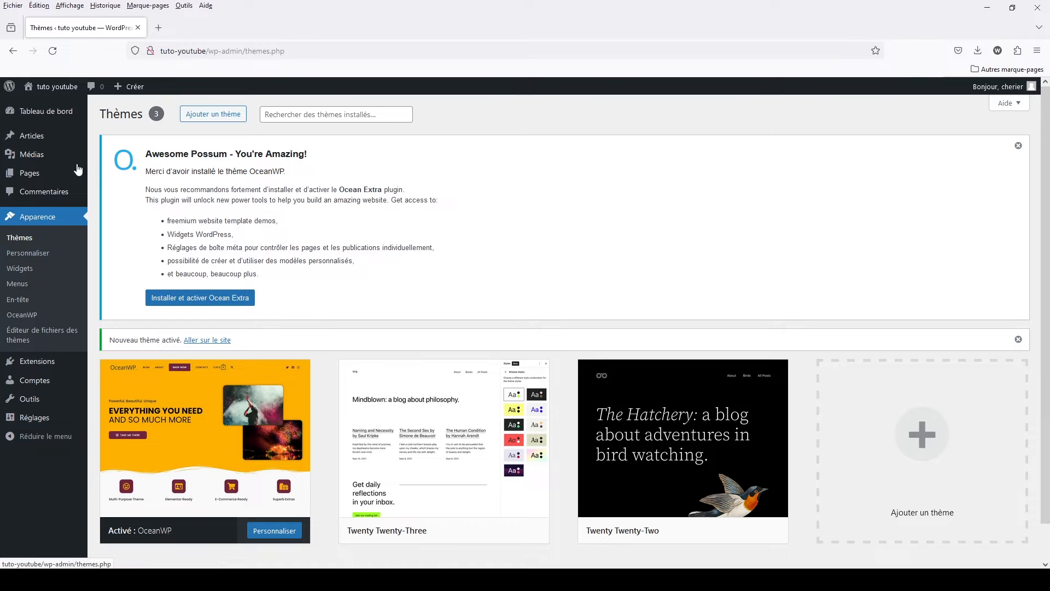
pyautogui.click(34, 182)
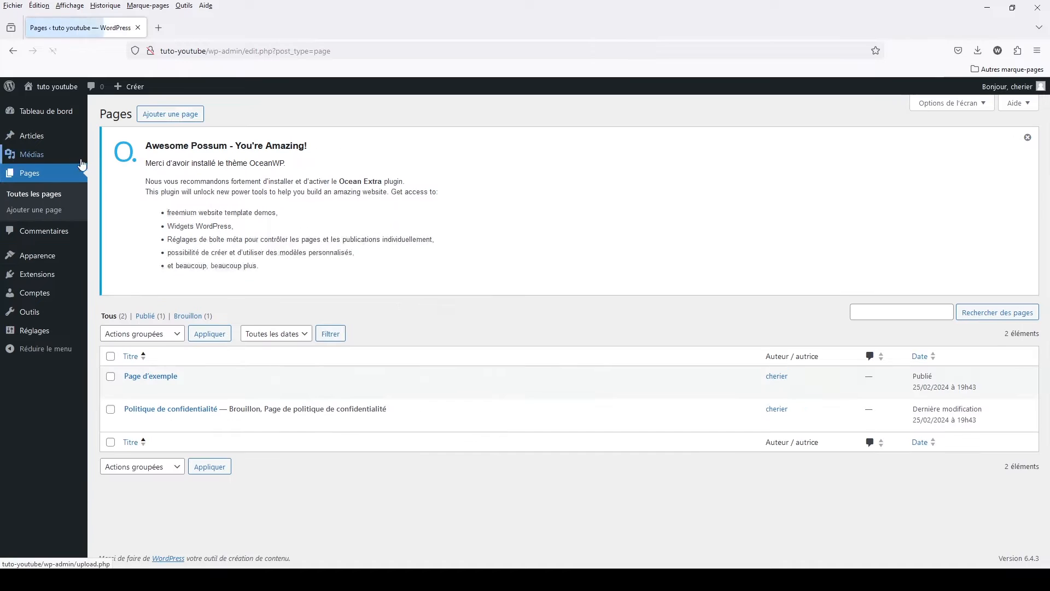
pyautogui.moveTo(162, 411)
pyautogui.click(266, 407)
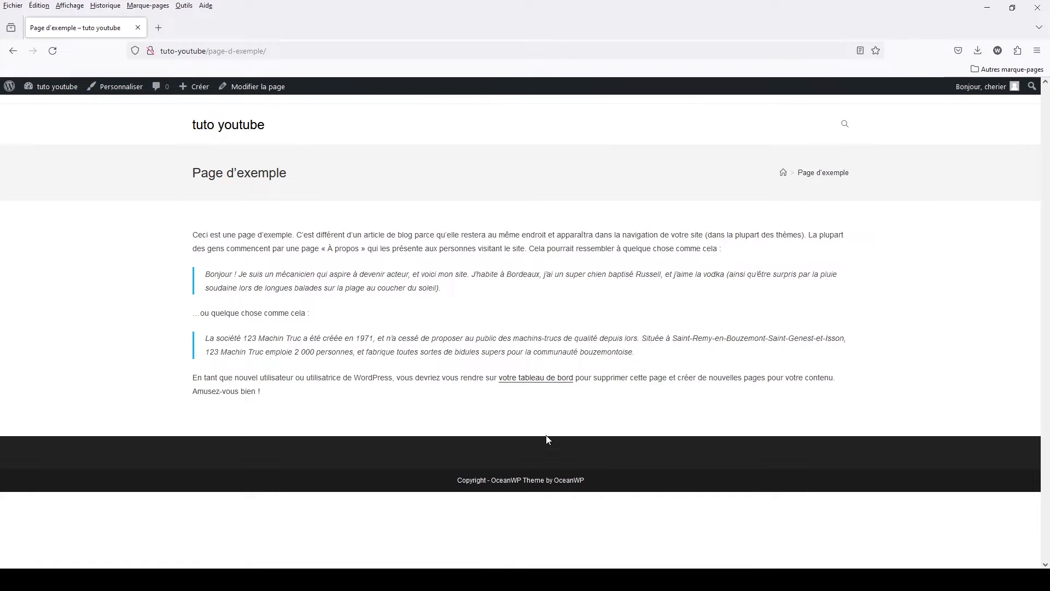
# - Open the theme customizer from the sample page, dismissing the autosave notice, and review the site identity settings
pyautogui.click(121, 90)
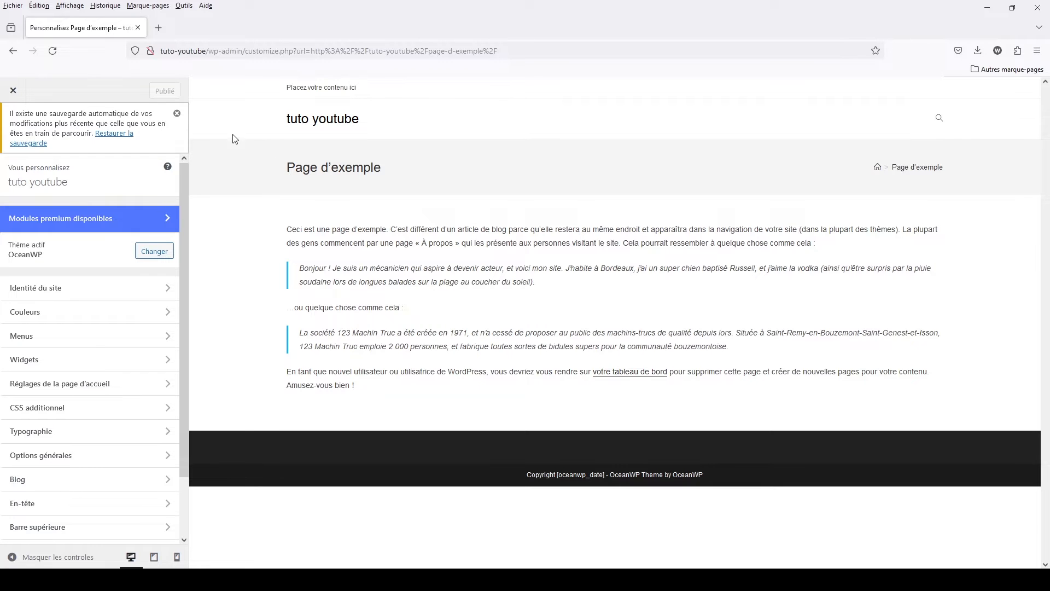
pyautogui.click(176, 114)
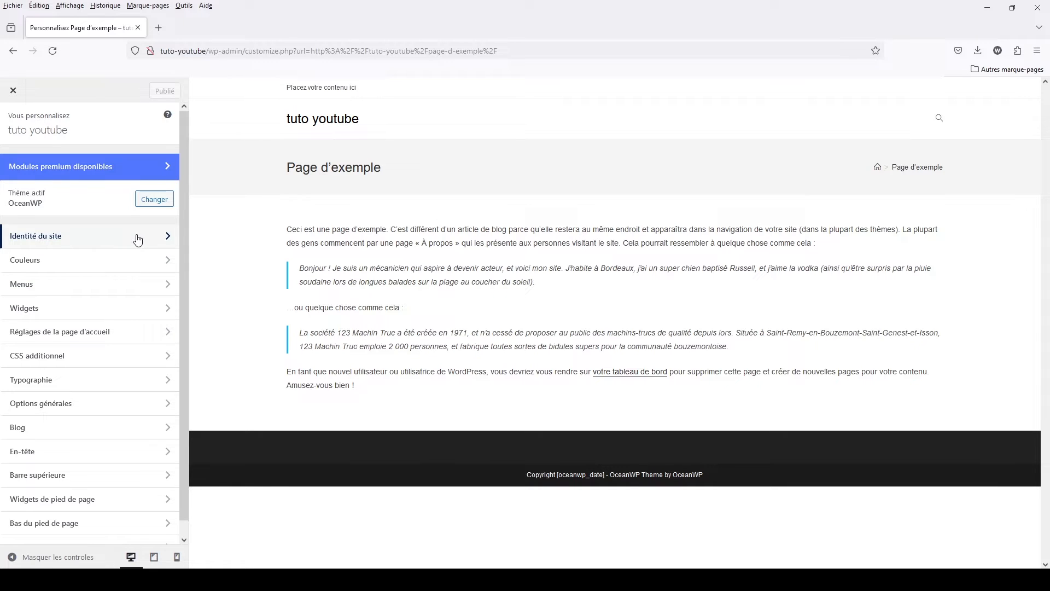
pyautogui.click(73, 241)
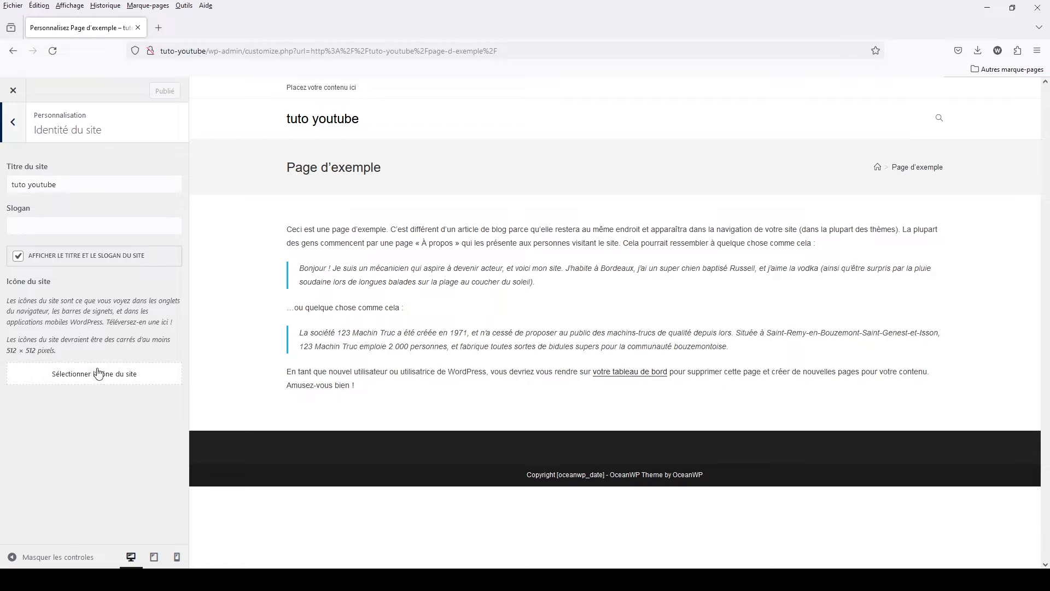
pyautogui.click(12, 125)
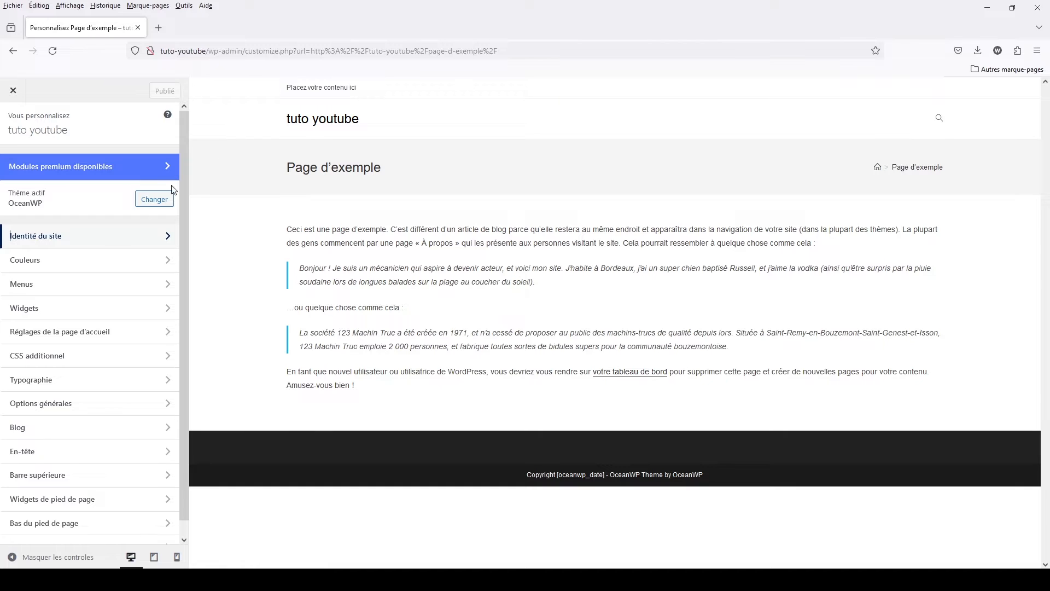
# - Try green (#81d742) as the header text colour and set it back to black (#000000)
pyautogui.click(44, 262)
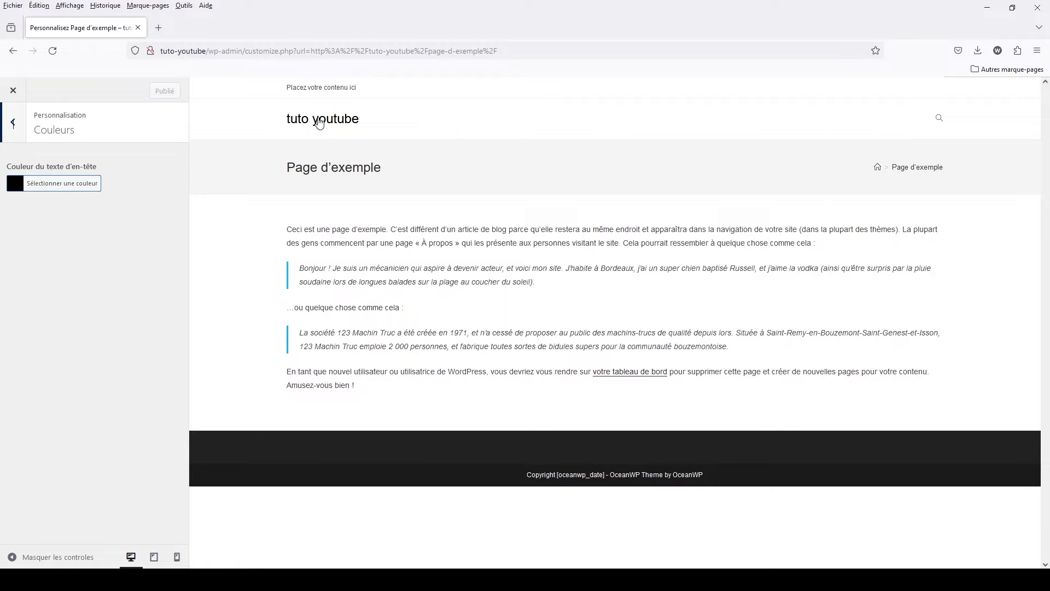
pyautogui.click(11, 187)
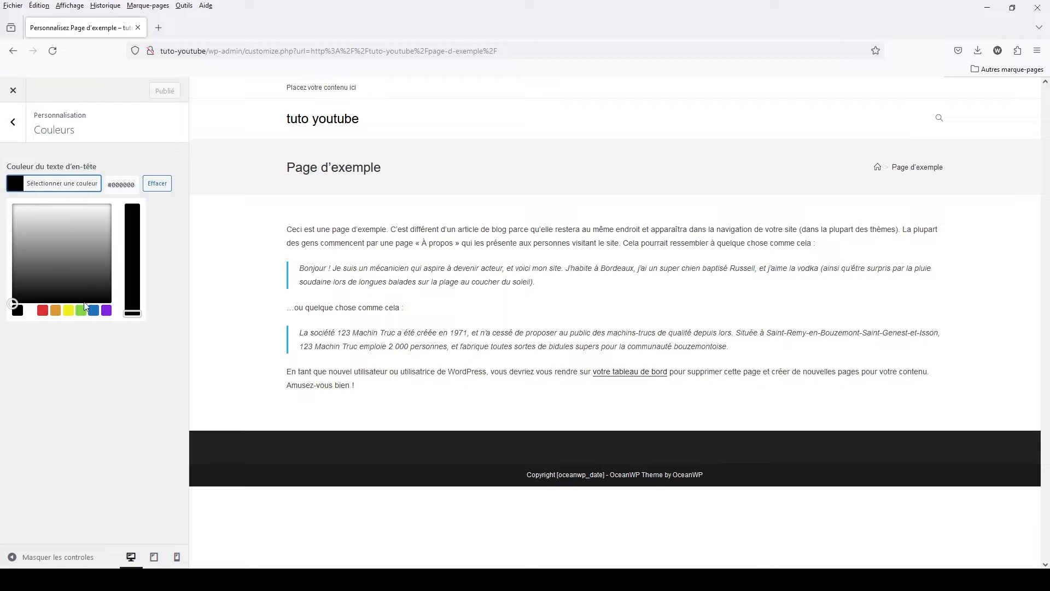
pyautogui.click(81, 311)
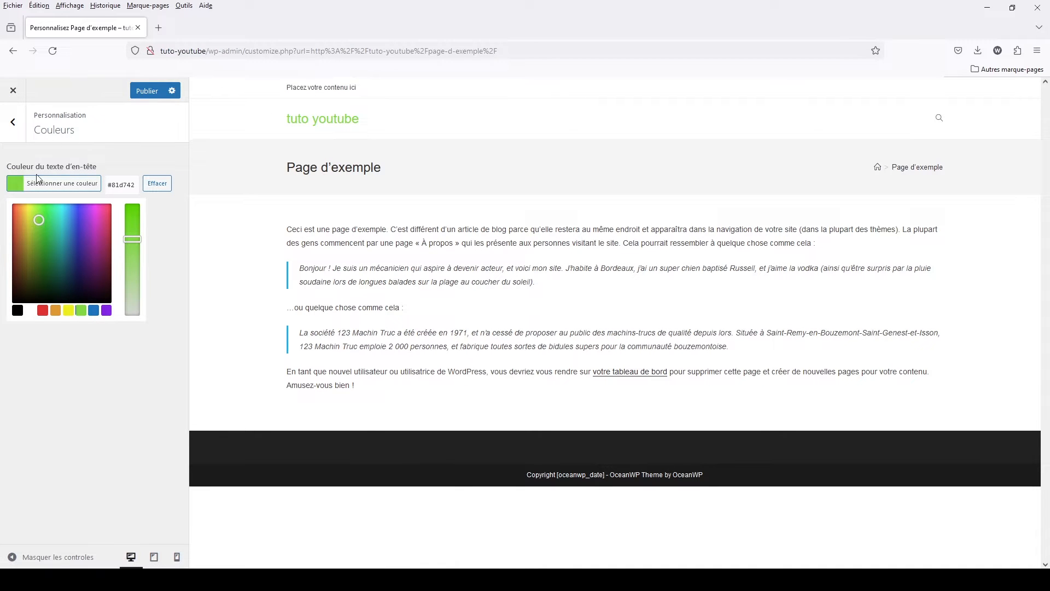
pyautogui.click(17, 310)
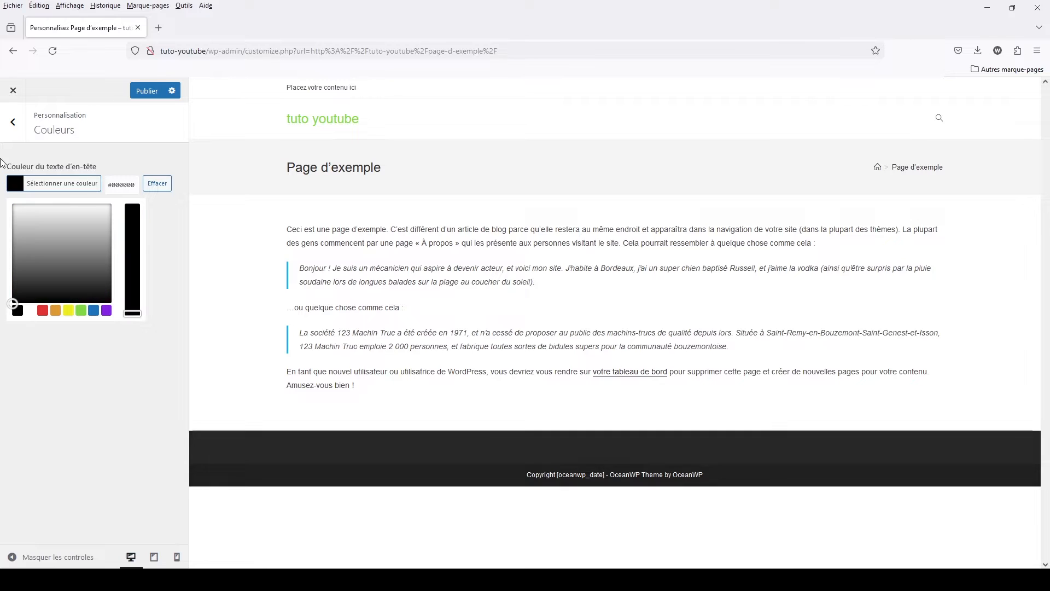
pyautogui.click(12, 121)
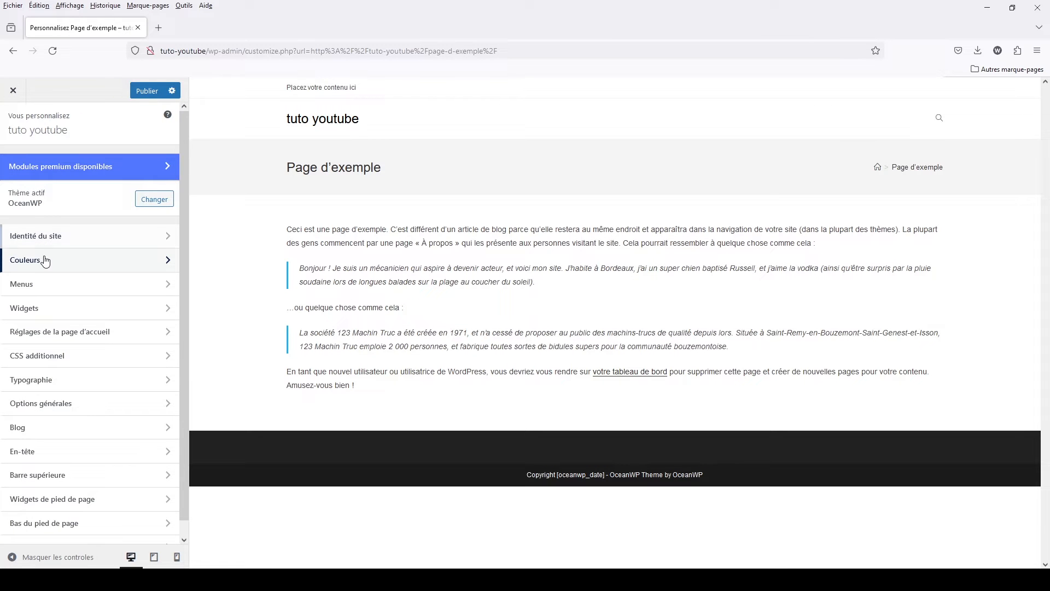
# - Review the theme's menu locations in the customizer and exit it, discarding the unsaved changes
pyautogui.click(54, 296)
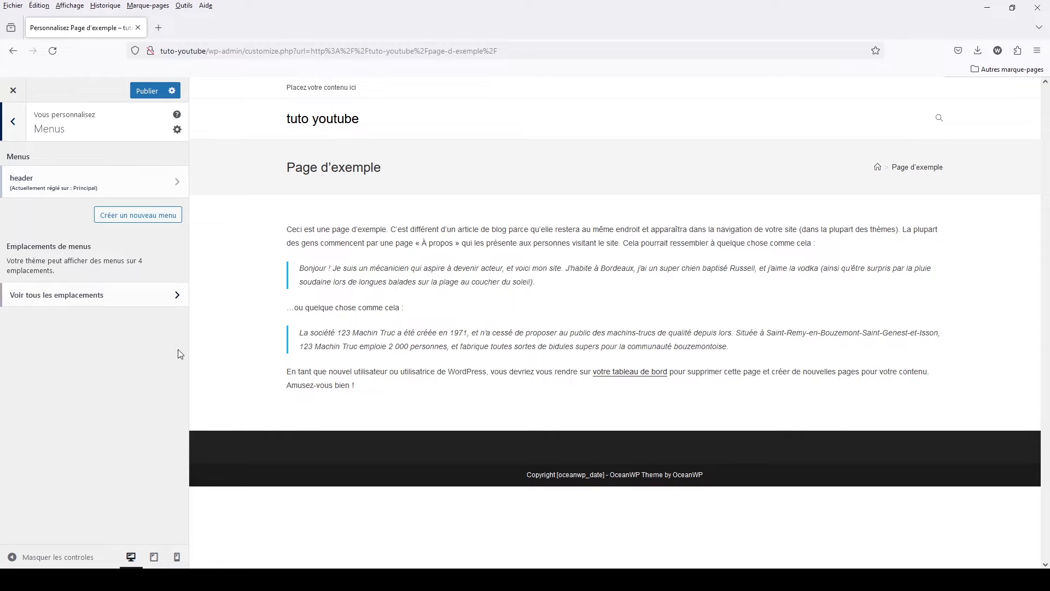
pyautogui.click(179, 296)
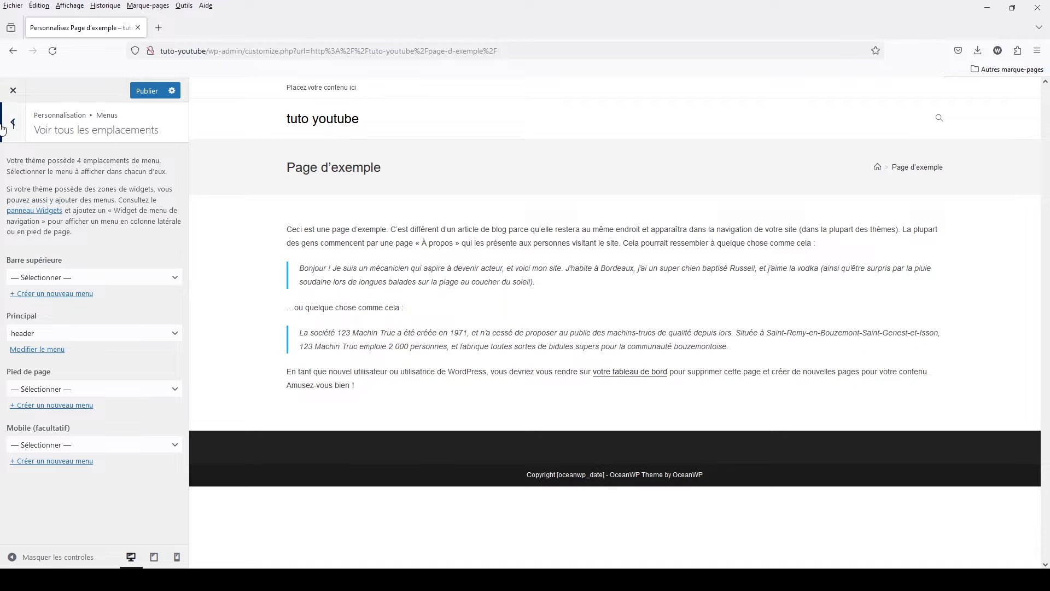
pyautogui.click(22, 127)
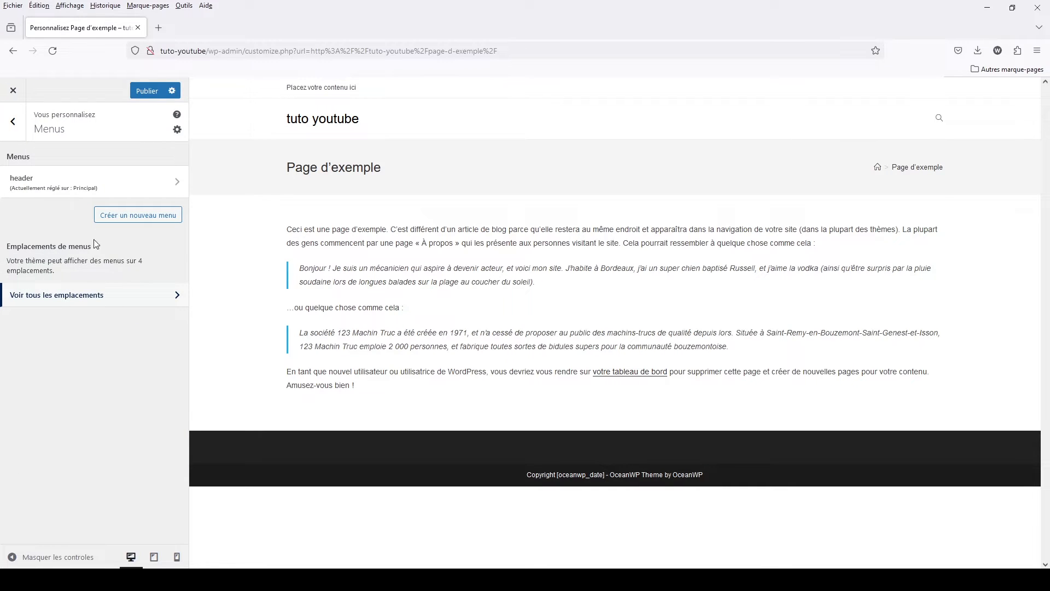
pyautogui.click(15, 124)
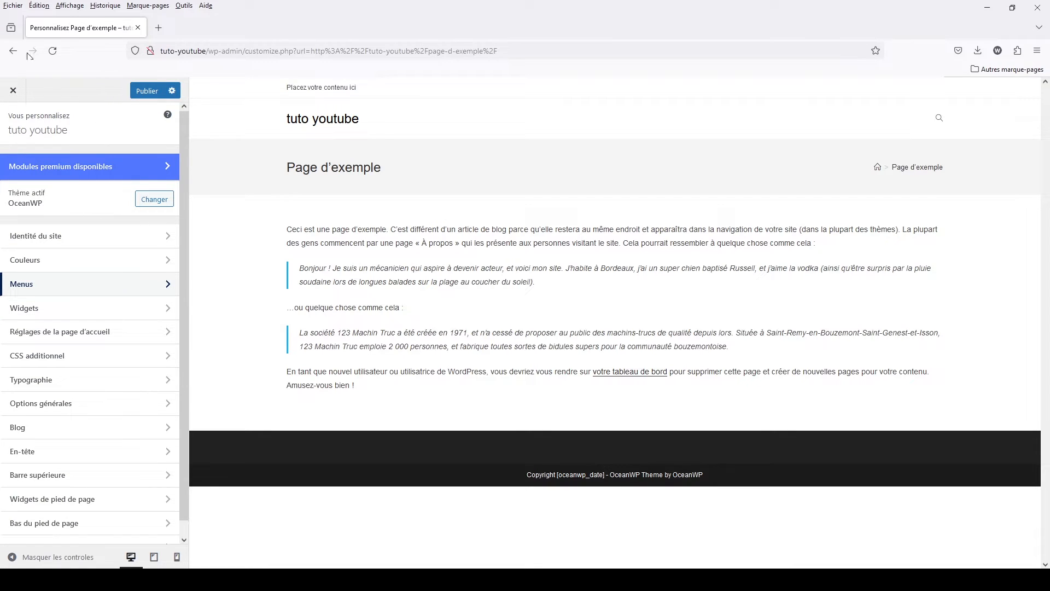
pyautogui.click(15, 91)
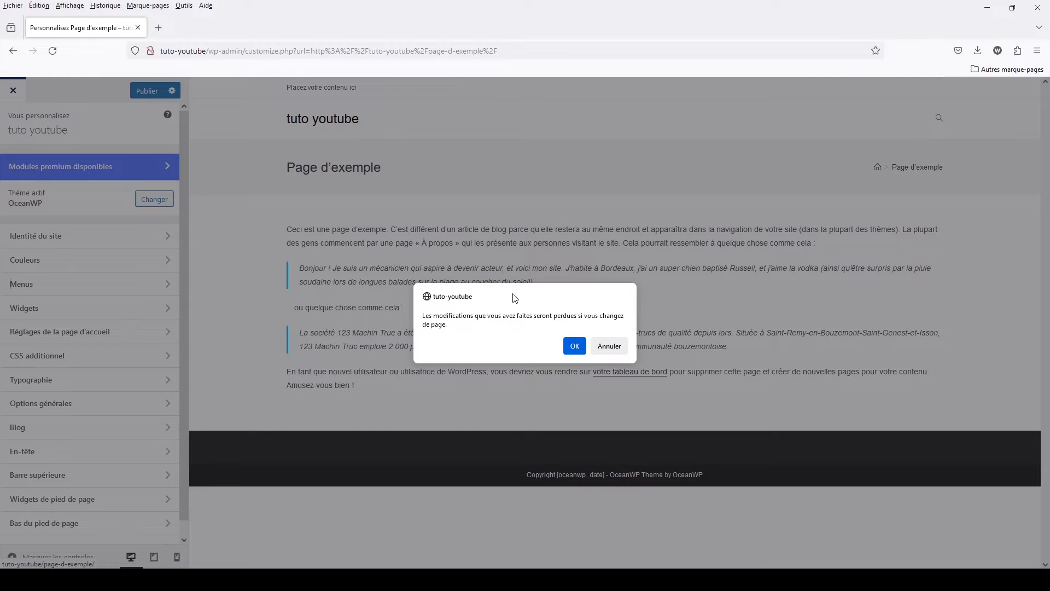
pyautogui.click(575, 345)
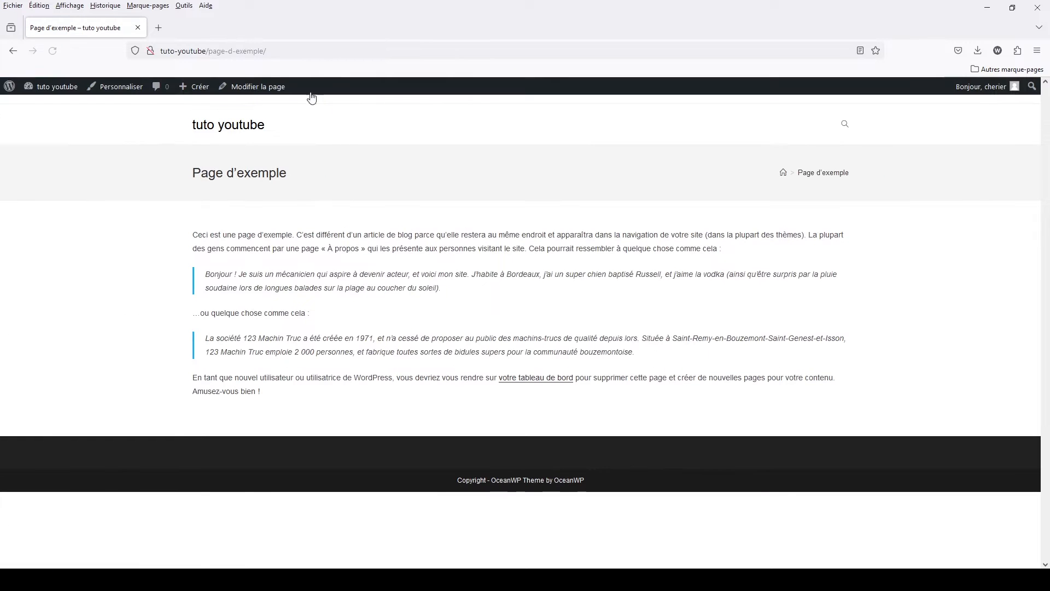
# - Review the header menu's structure and location settings in the Menus administration page, and check the corresponding customizer sections
pyautogui.moveTo(57, 88)
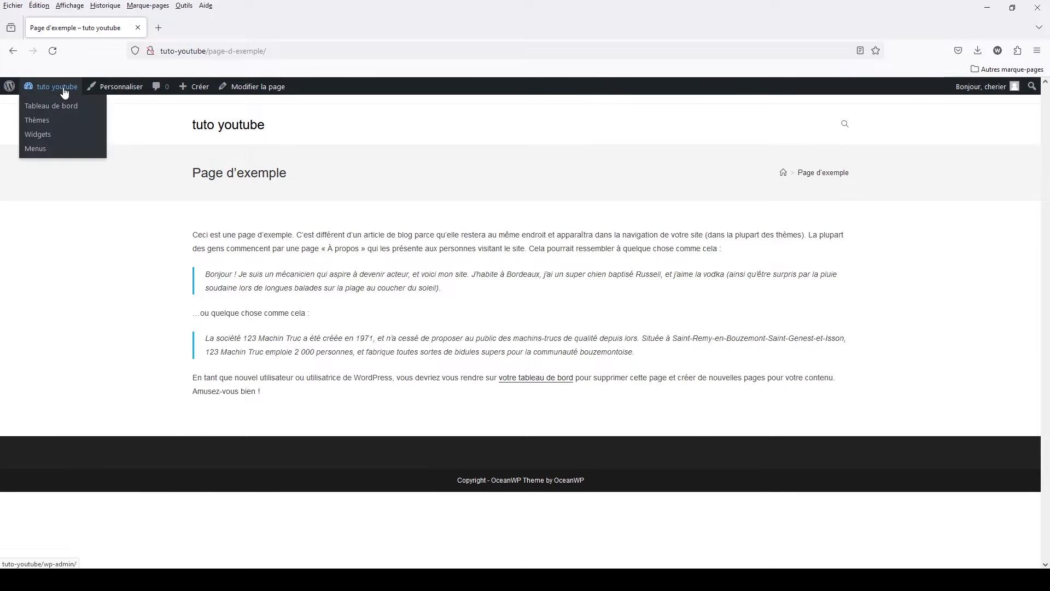
pyautogui.click(36, 149)
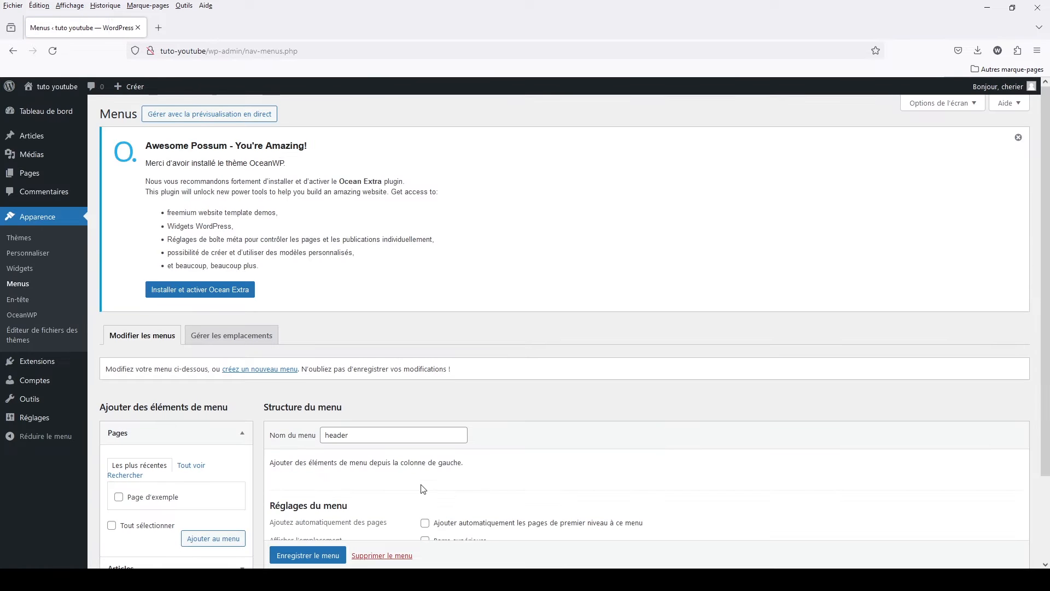
pyautogui.scroll(-3, 424, 488)
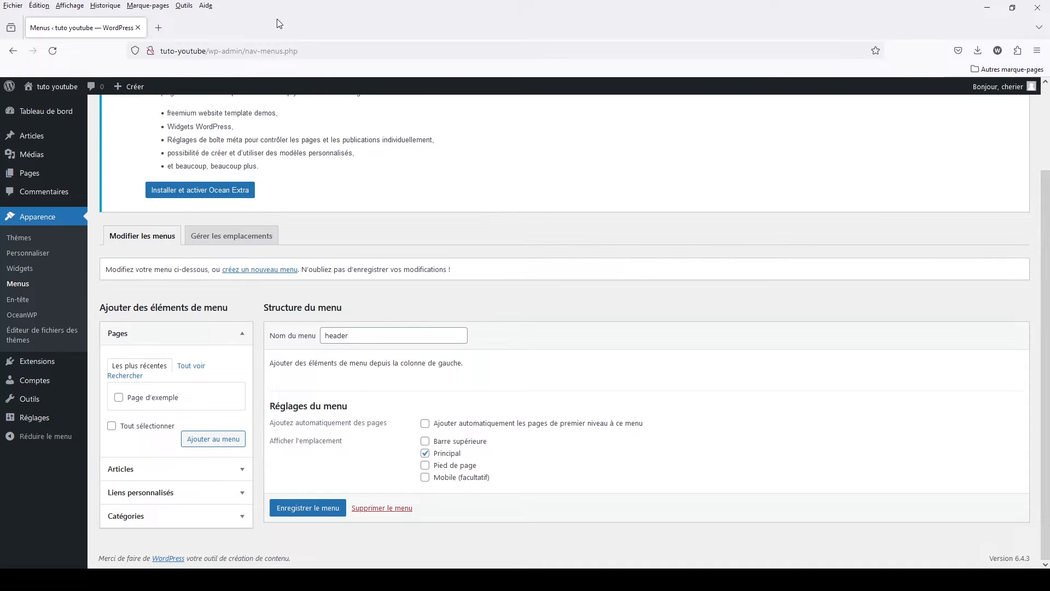
pyautogui.click(30, 253)
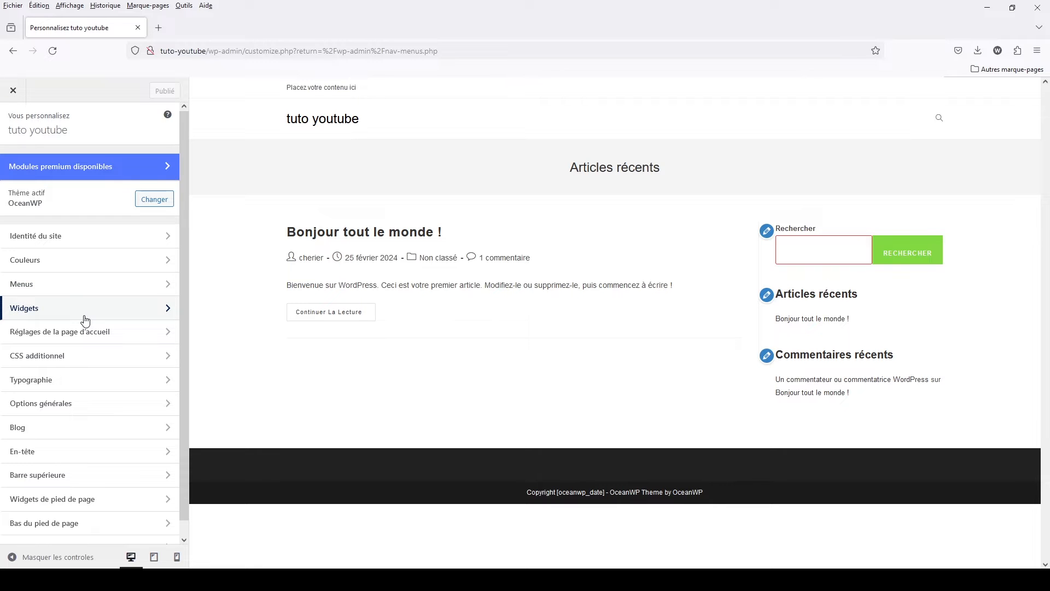
pyautogui.click(13, 90)
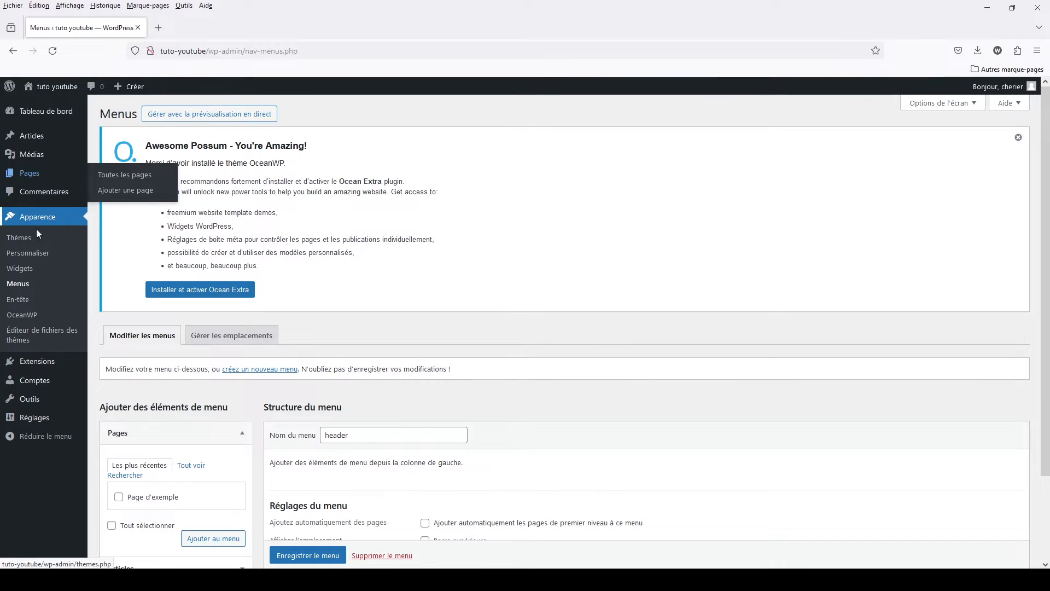
# - Examine the widget areas offered by the theme, from the default sidebar to the footer zones
pyautogui.click(20, 269)
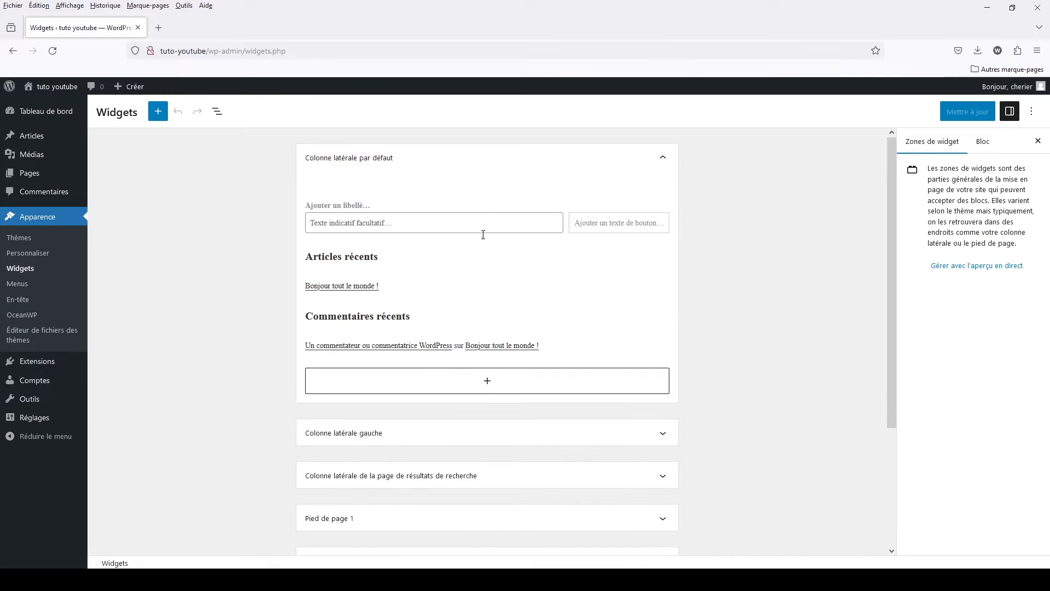
pyautogui.scroll(-3, 604, 430)
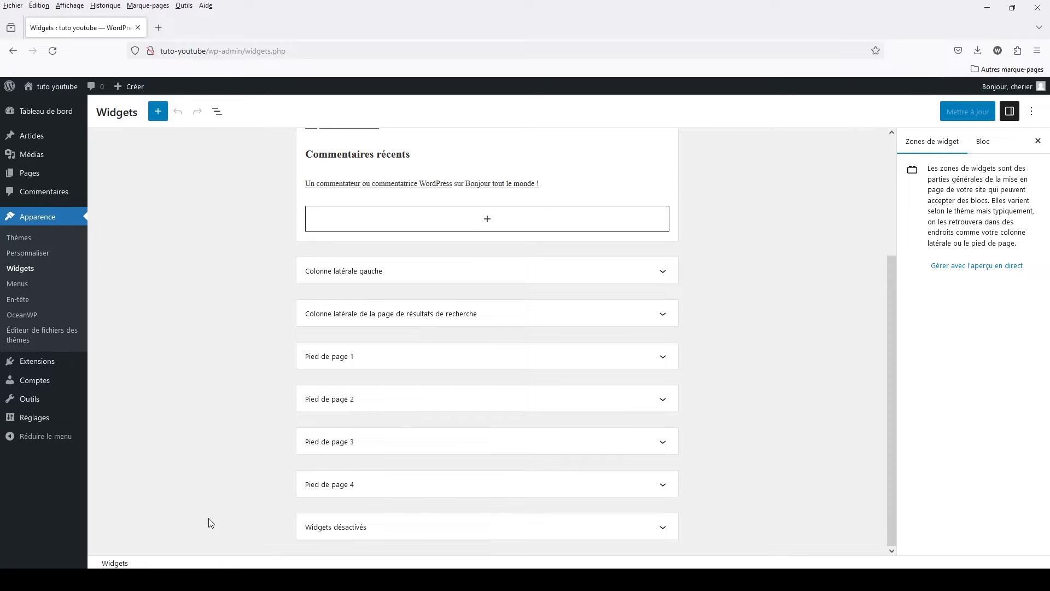
pyautogui.scroll(3, 535, 481)
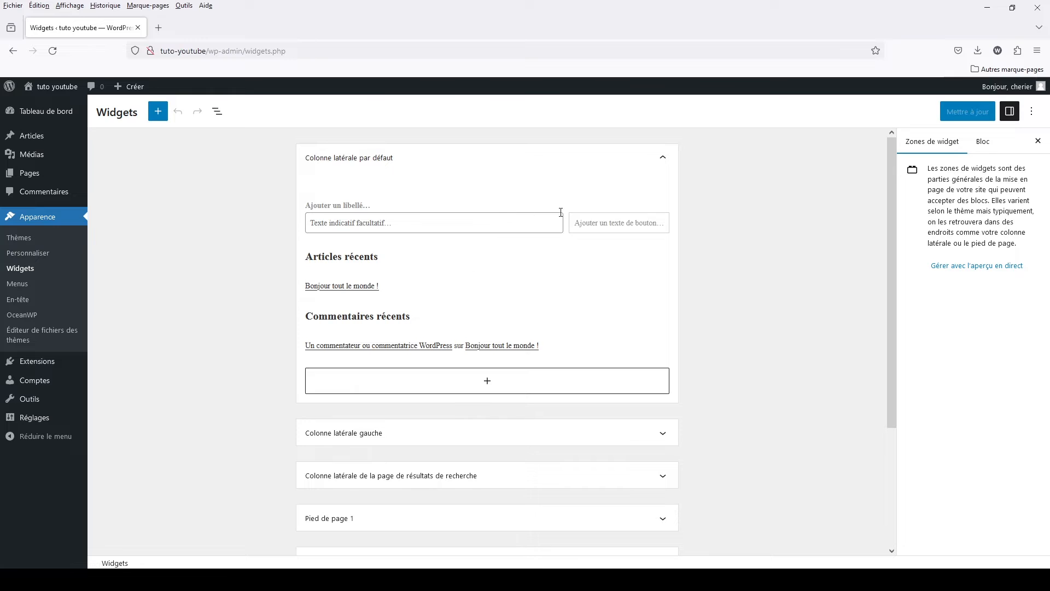
# - Compare the homepage display options in the customizer with those in the site's reading settings (Lecture)
pyautogui.click(32, 253)
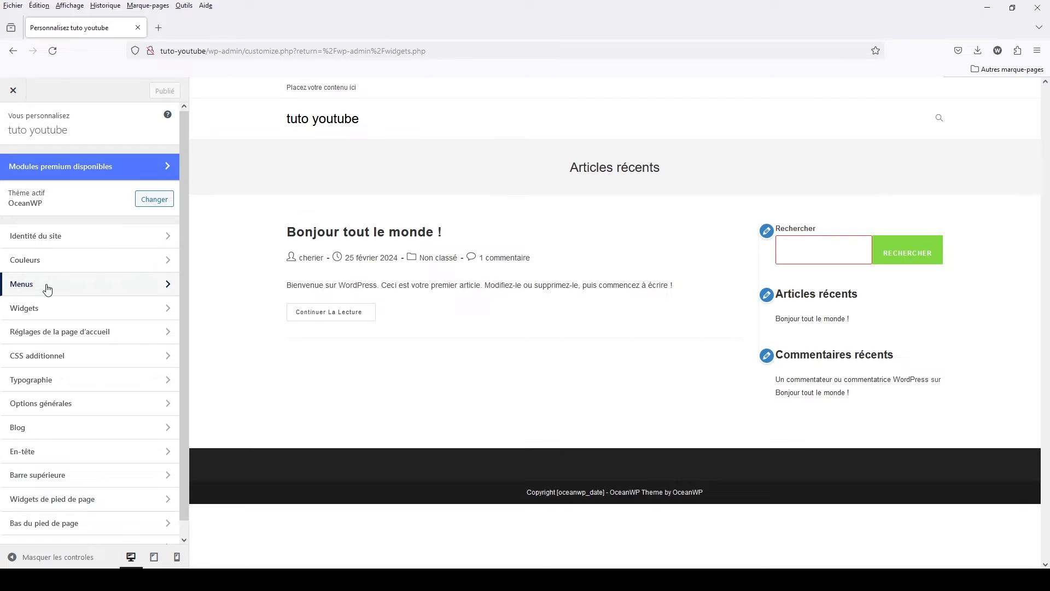
pyautogui.scroll(-1, 39, 306)
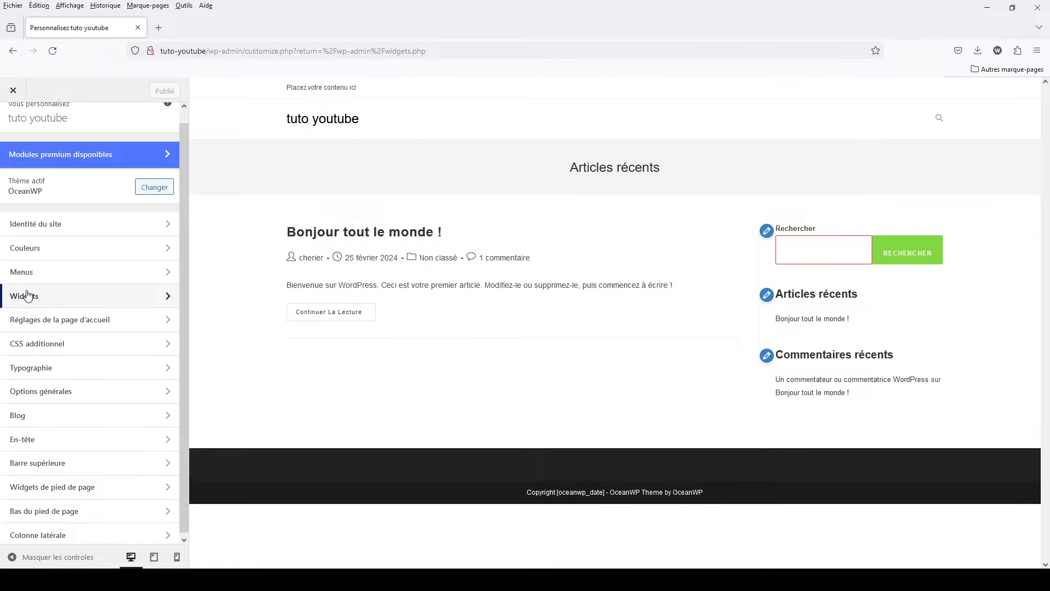
pyautogui.click(46, 323)
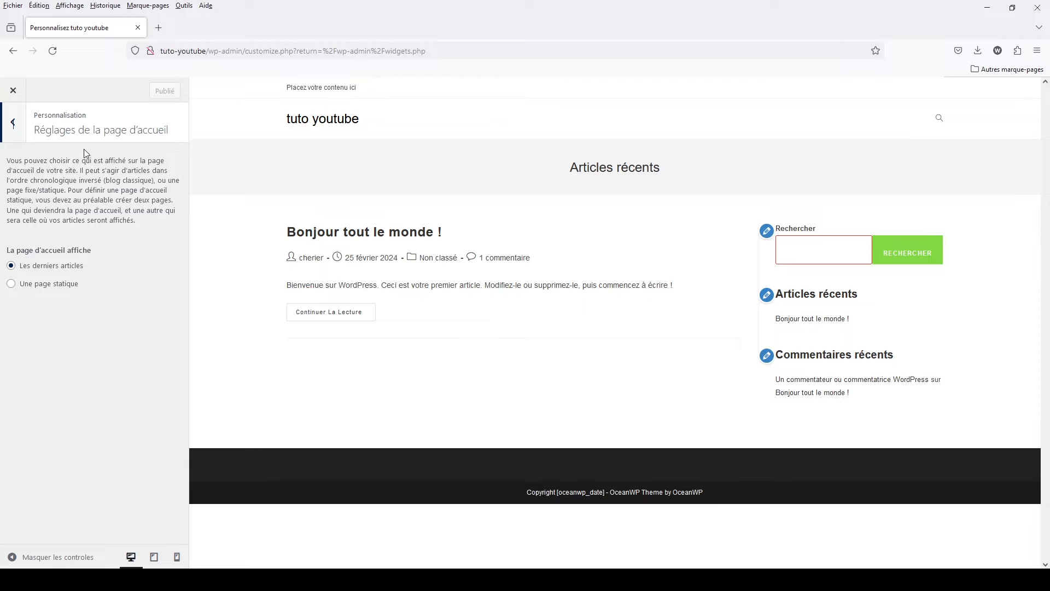
pyautogui.click(13, 123)
pyautogui.click(13, 92)
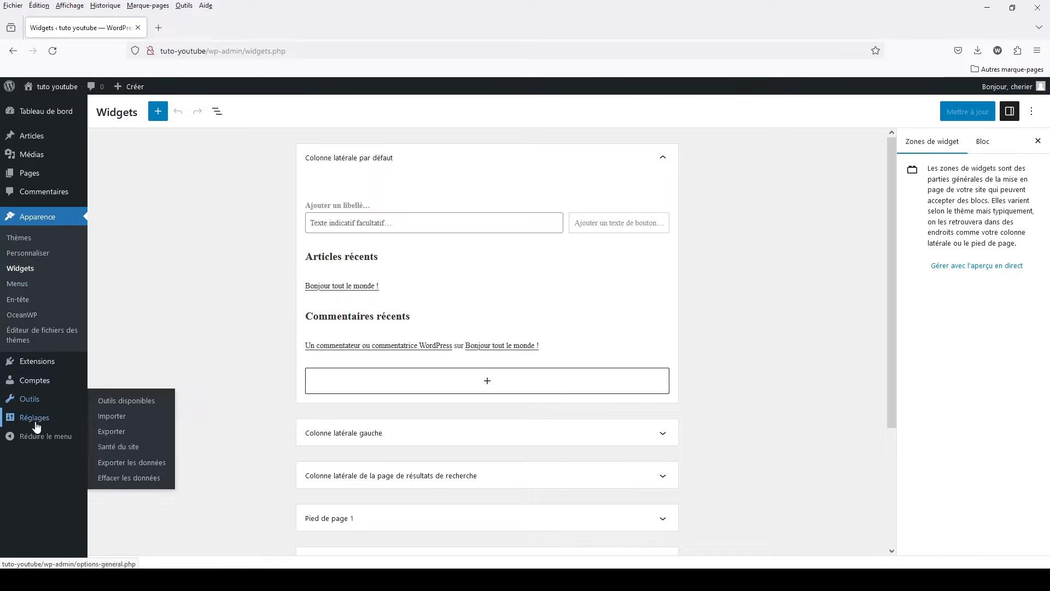
pyautogui.moveTo(37, 425)
pyautogui.click(116, 451)
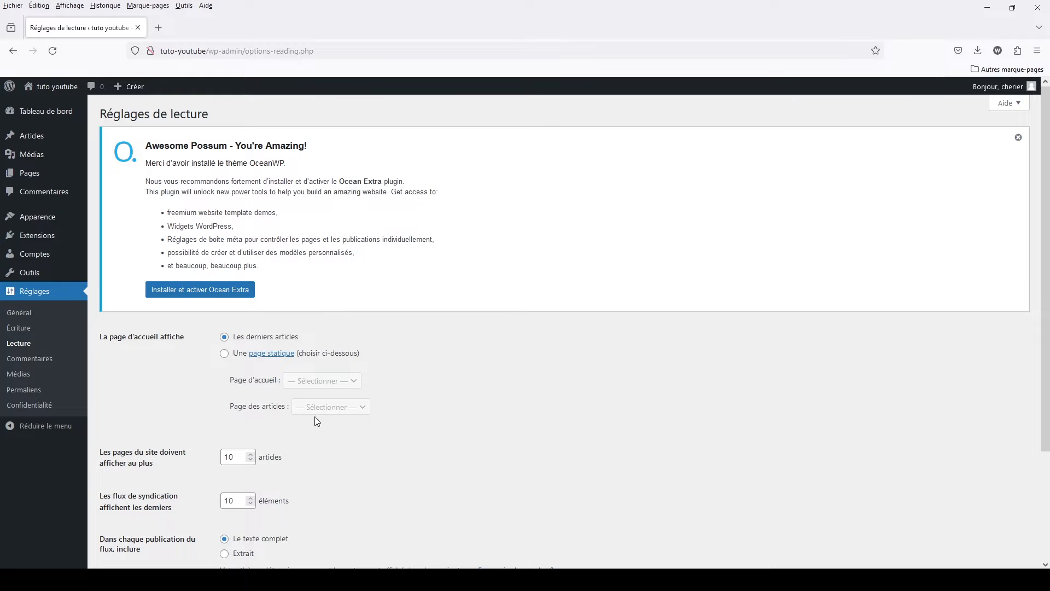
# - Open the customizer's typography settings for Titrage 1 (h1)
pyautogui.moveTo(35, 223)
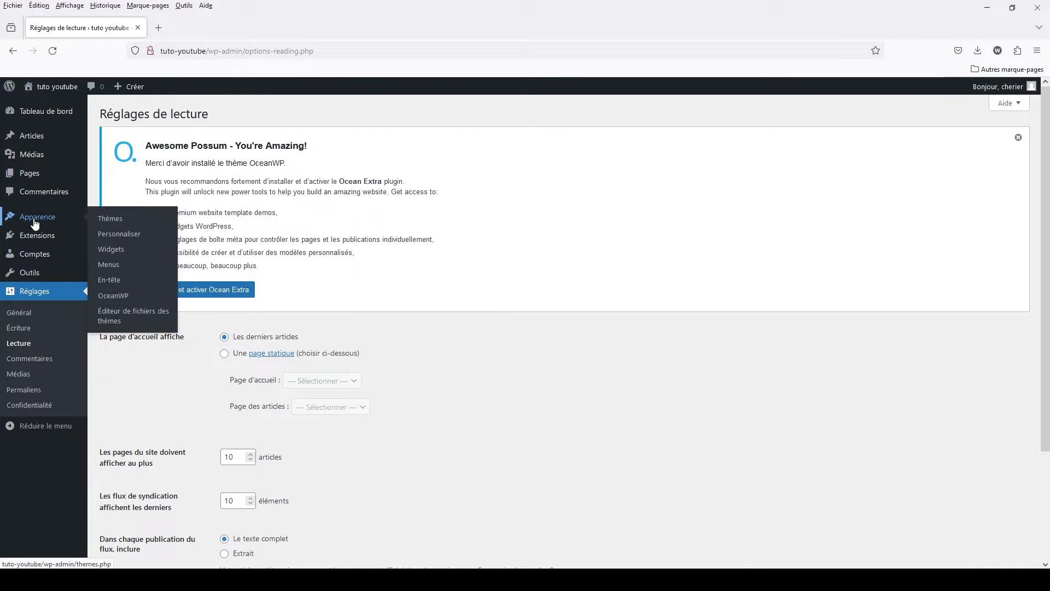
pyautogui.click(133, 234)
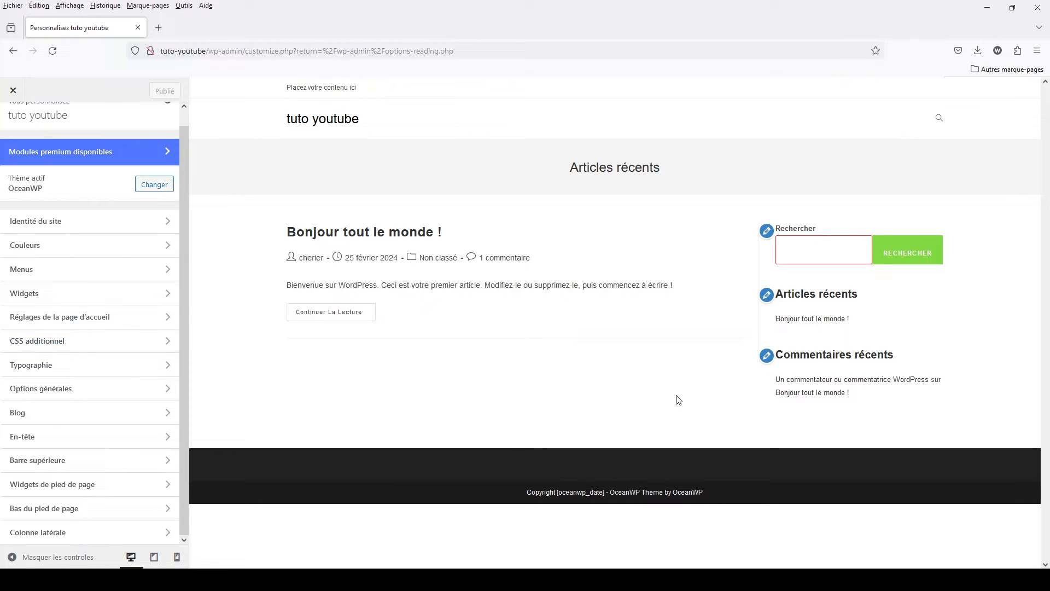
pyautogui.click(124, 369)
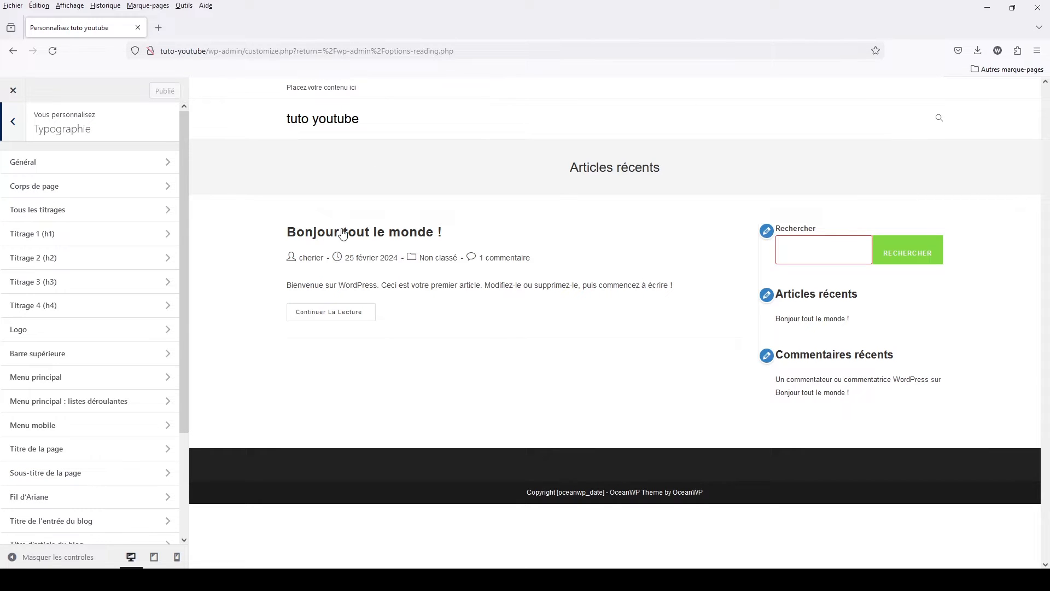
pyautogui.click(84, 236)
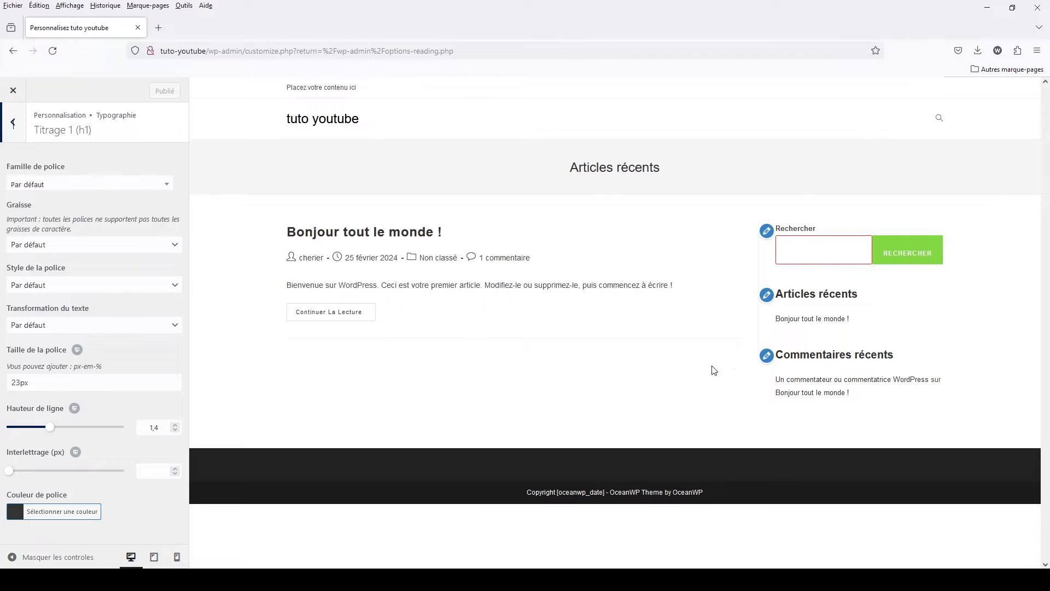
# - Review the breadcrumb (Fil d'Ariane) typography settings and return to the list of typography sections
pyautogui.click(14, 123)
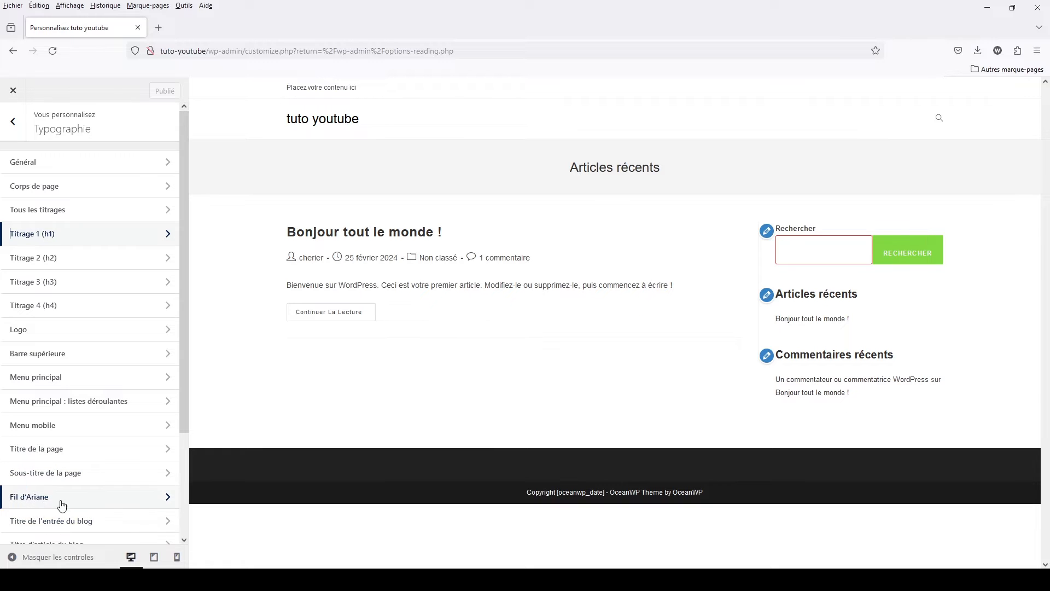
pyautogui.click(169, 499)
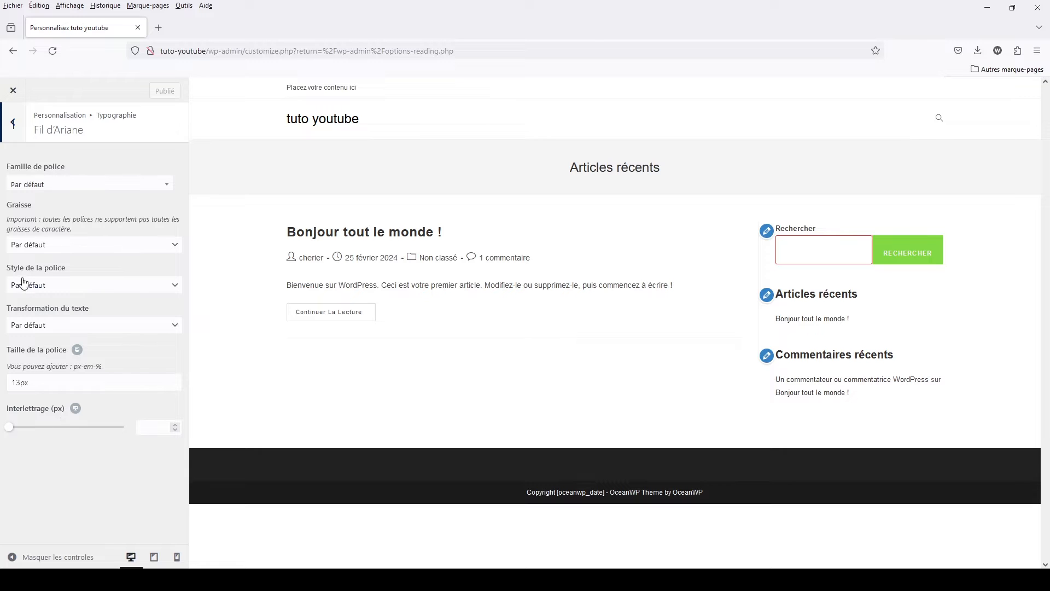
pyautogui.click(17, 132)
pyautogui.scroll(-2, 92, 432)
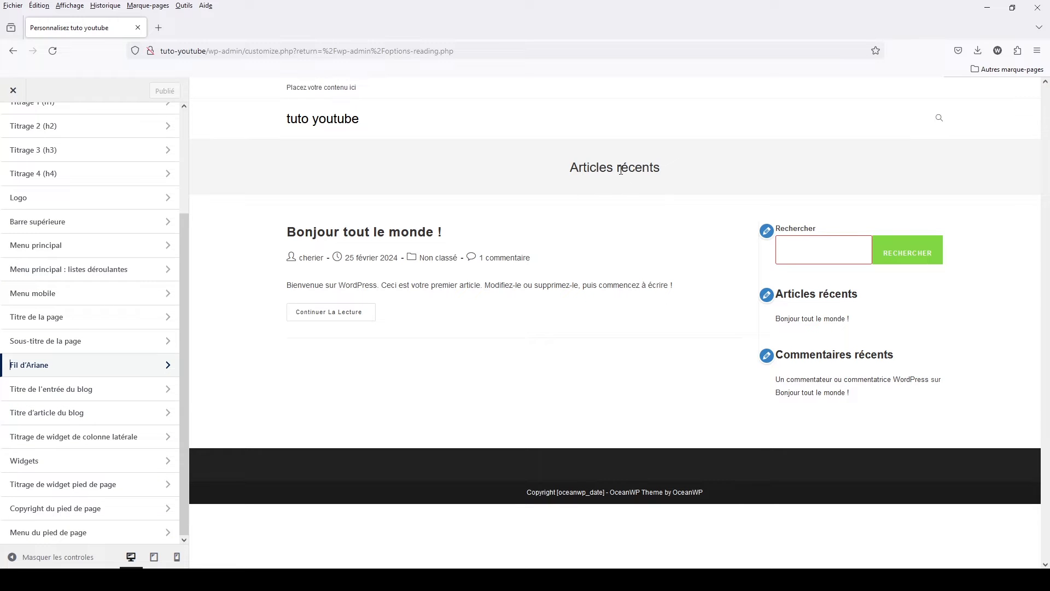
# - Match the title, widget and footer texts in the preview with their typography sections, and check the Copyright du pied de page settings
pyautogui.moveTo(573, 167); pyautogui.dragTo(665, 173)
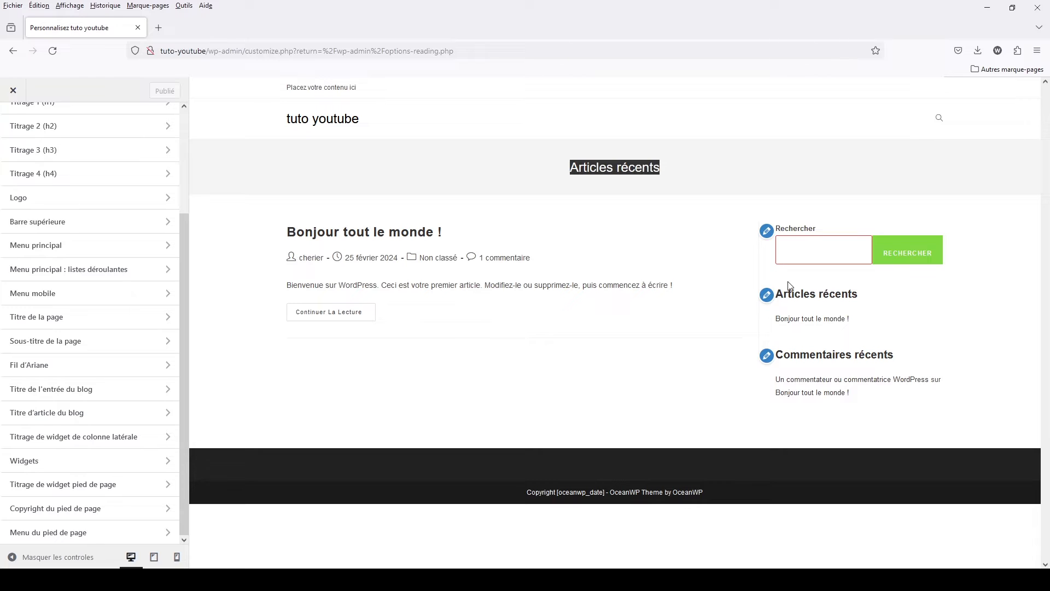
pyautogui.moveTo(815, 293); pyautogui.dragTo(858, 294)
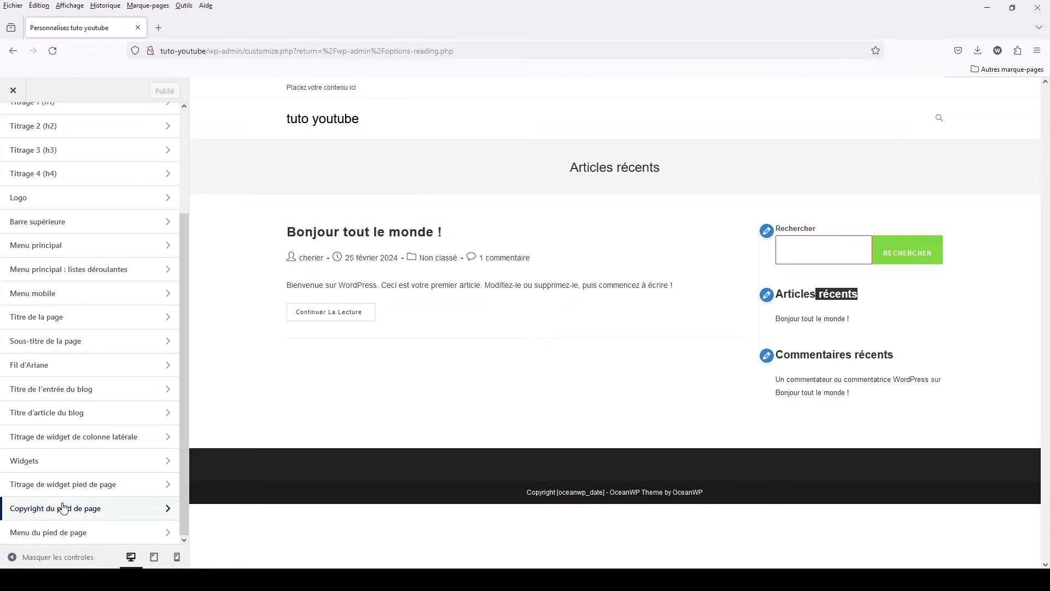
pyautogui.moveTo(513, 491); pyautogui.dragTo(779, 484)
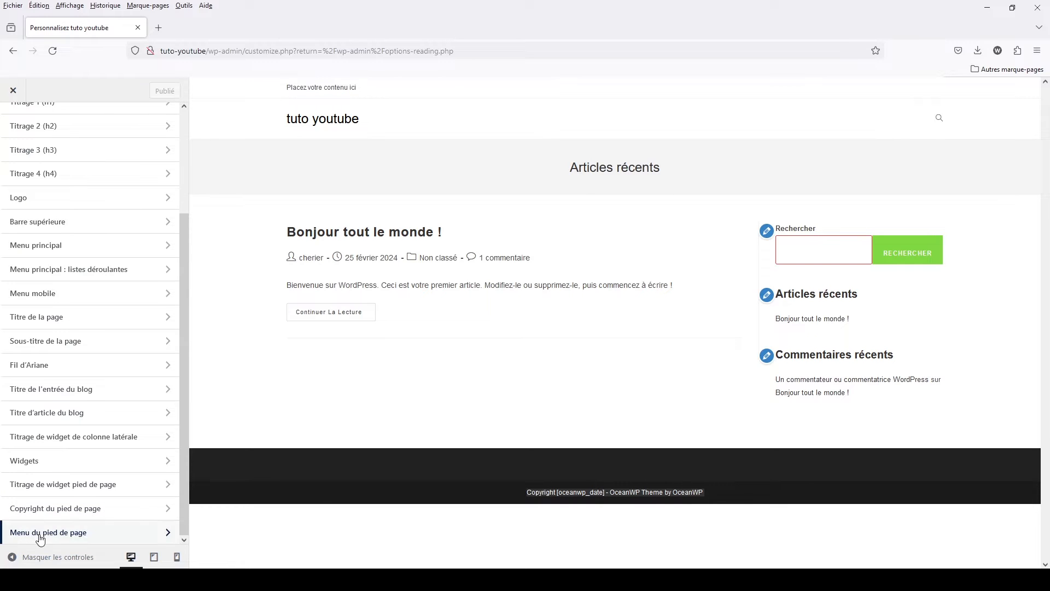
pyautogui.click(52, 508)
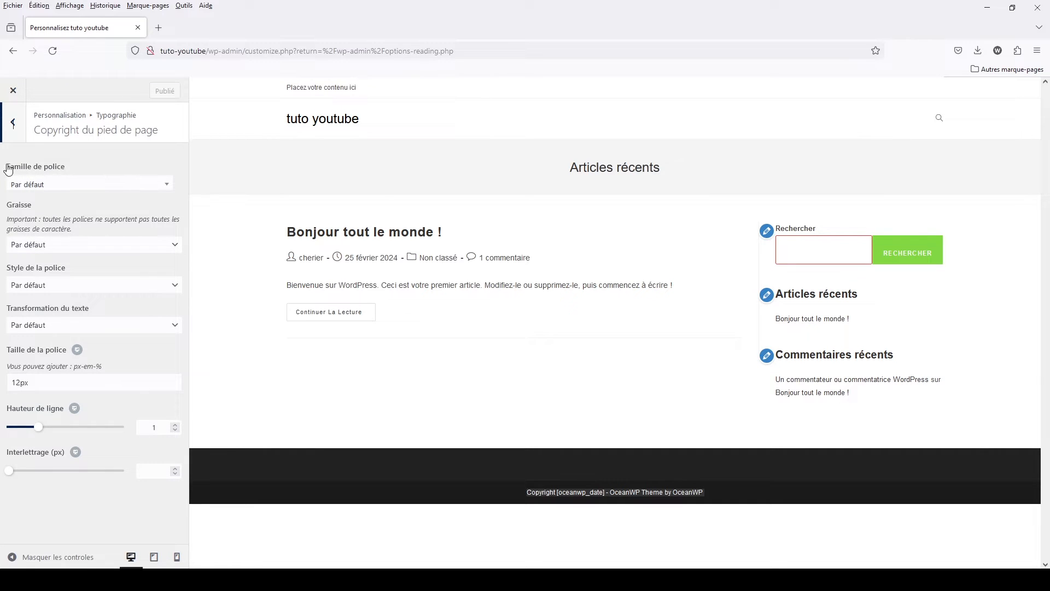
pyautogui.click(13, 122)
pyautogui.scroll(3, 87, 218)
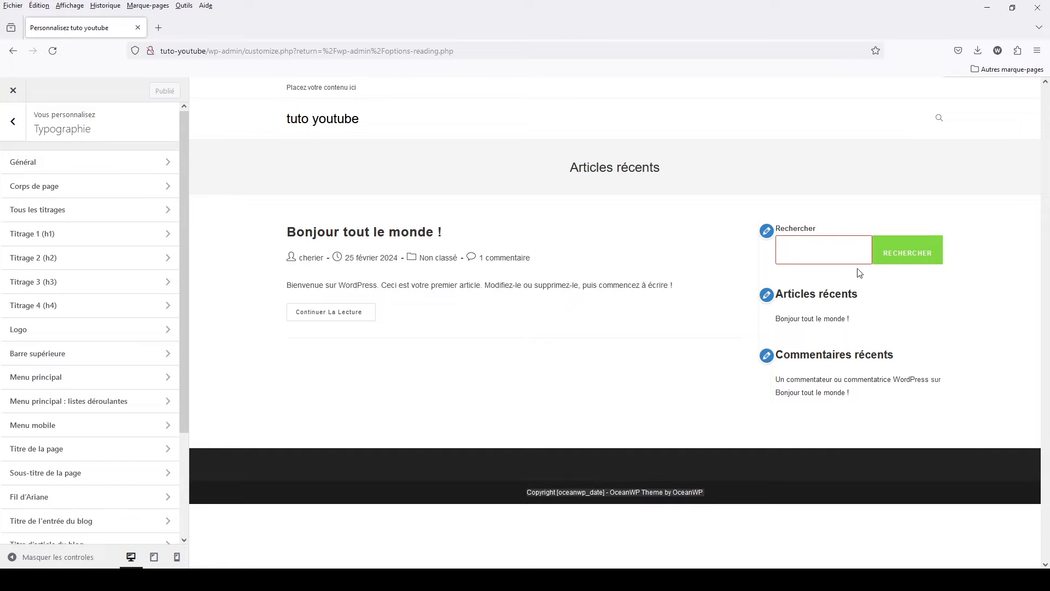
# - Examine the Style général settings under Options générales, covering the main colours, site background and link colours
pyautogui.click(3, 118)
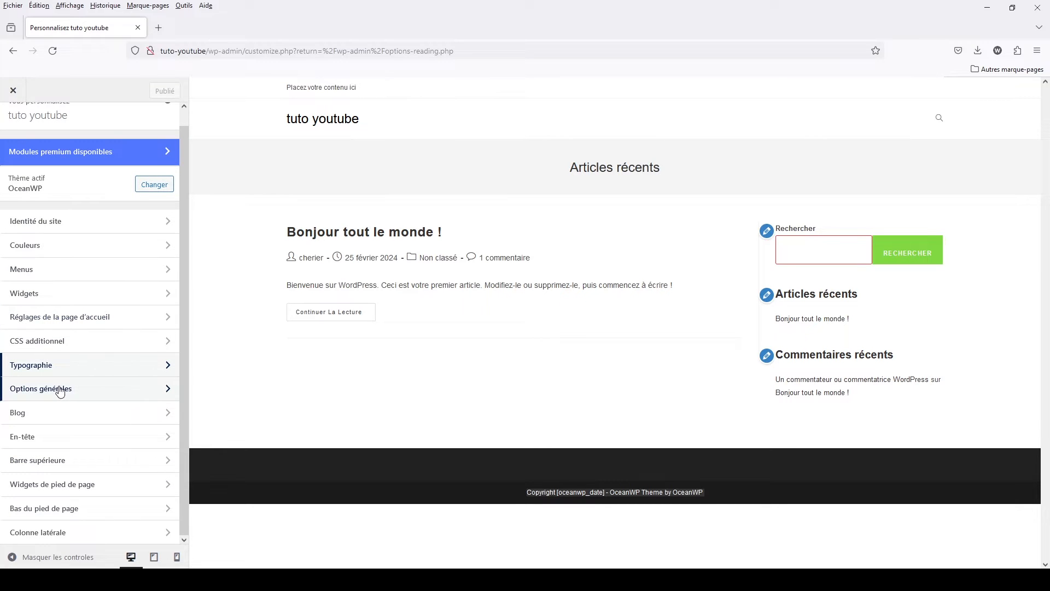
pyautogui.click(66, 394)
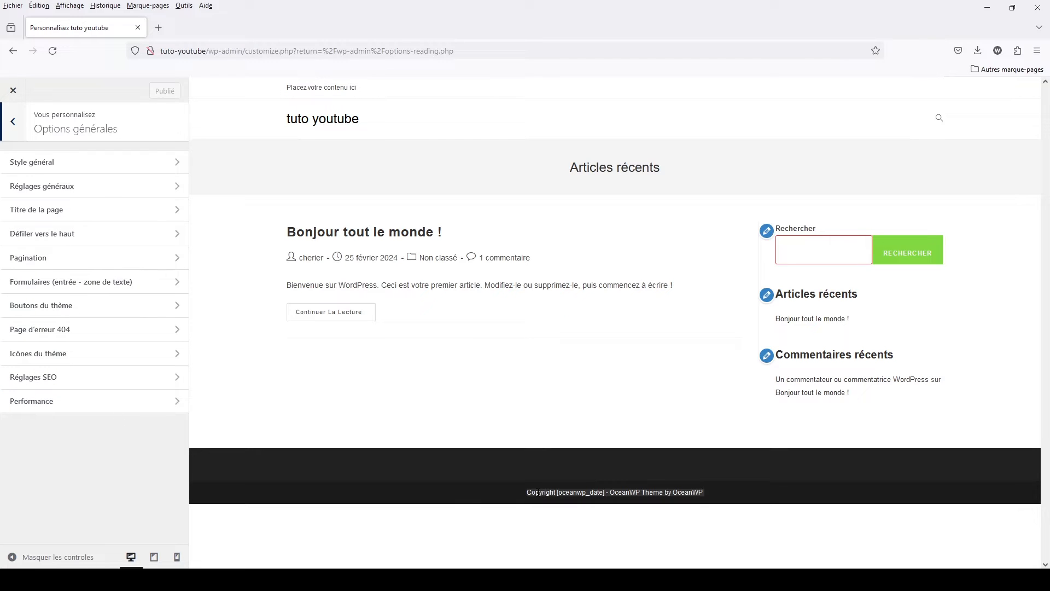
pyautogui.click(83, 172)
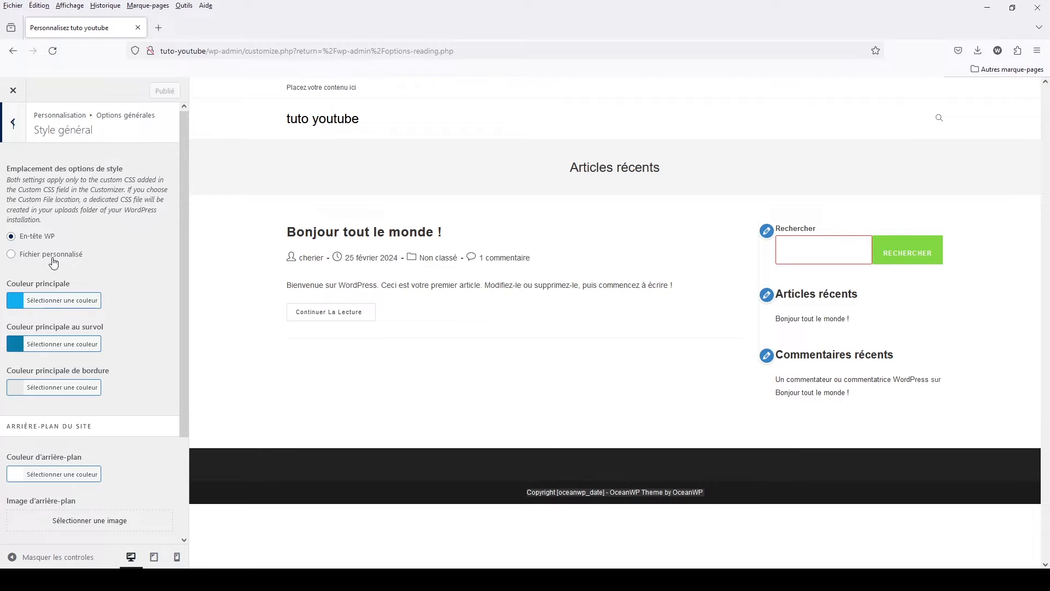
pyautogui.scroll(-3, 54, 262)
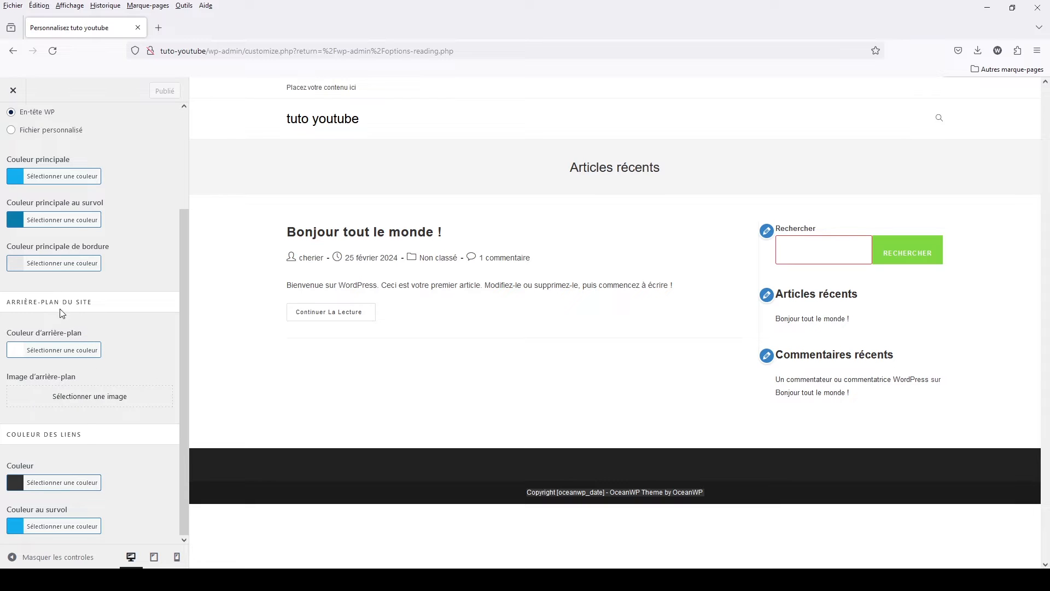
pyautogui.moveTo(89, 306); pyautogui.dragTo(4, 307)
pyautogui.moveTo(83, 435); pyautogui.dragTo(2, 442)
pyautogui.scroll(3, 53, 268)
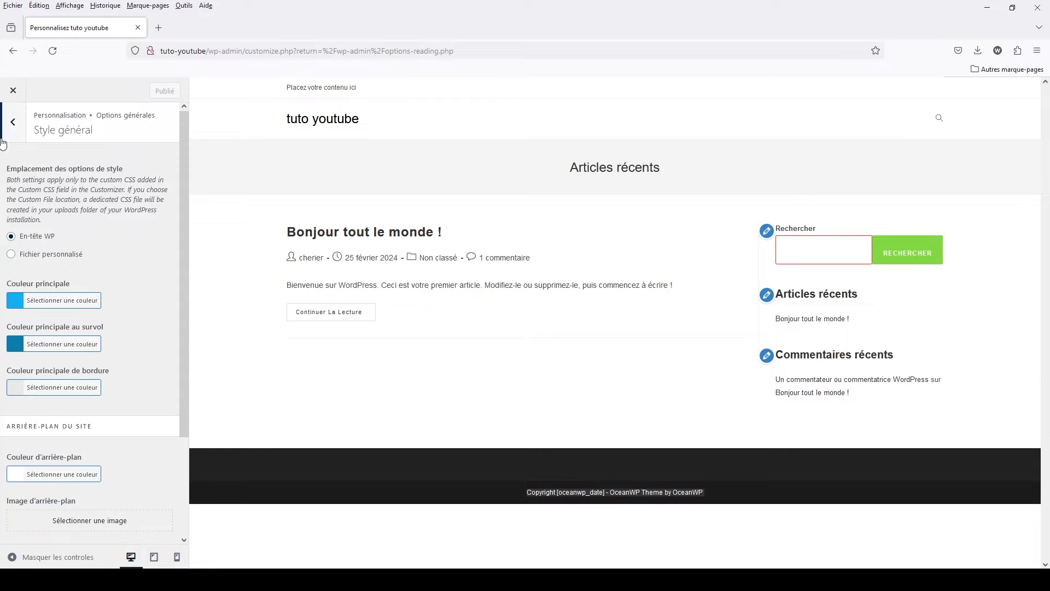
pyautogui.click(12, 124)
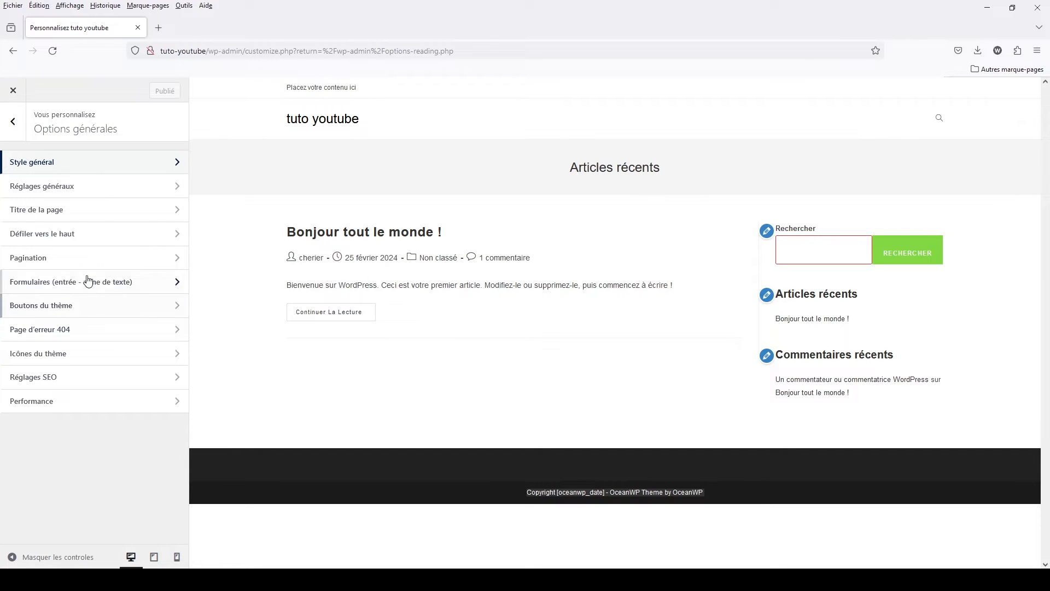
# - Set the Pages layout in Réglages généraux to content with a right sidebar
pyautogui.click(72, 188)
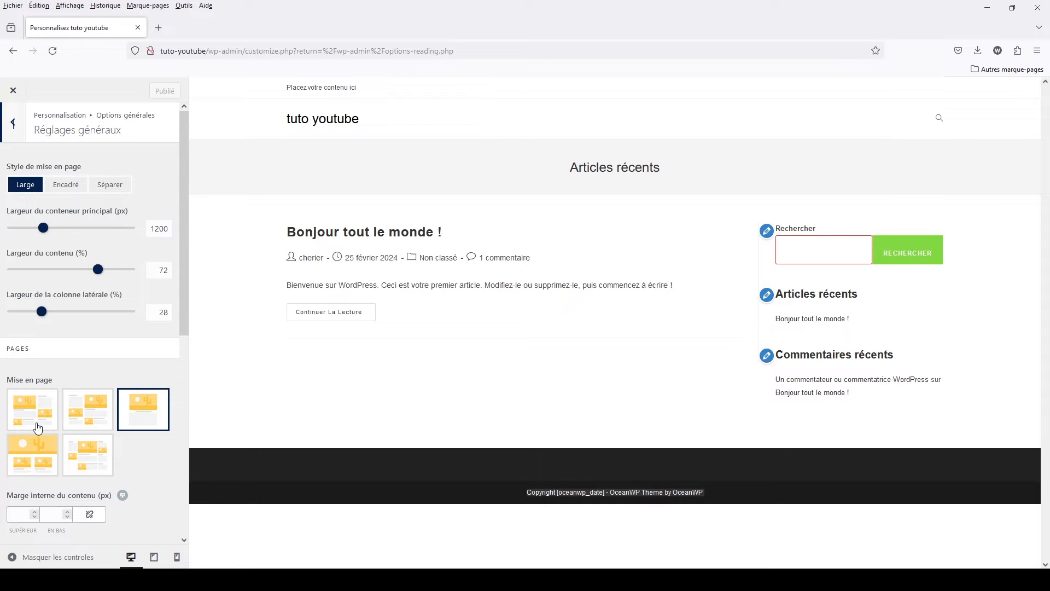
pyautogui.click(35, 420)
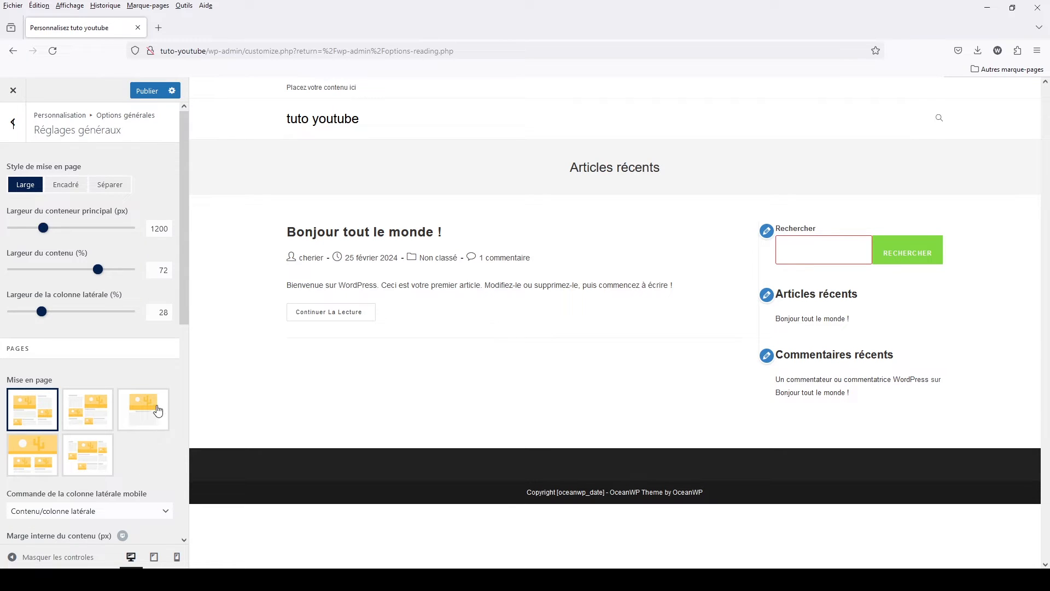
# - Review the Pages and search results page options in Réglages généraux, including their layout choices, and return to Options générales
pyautogui.scroll(-1, 172, 412)
pyautogui.scroll(-3, 172, 412)
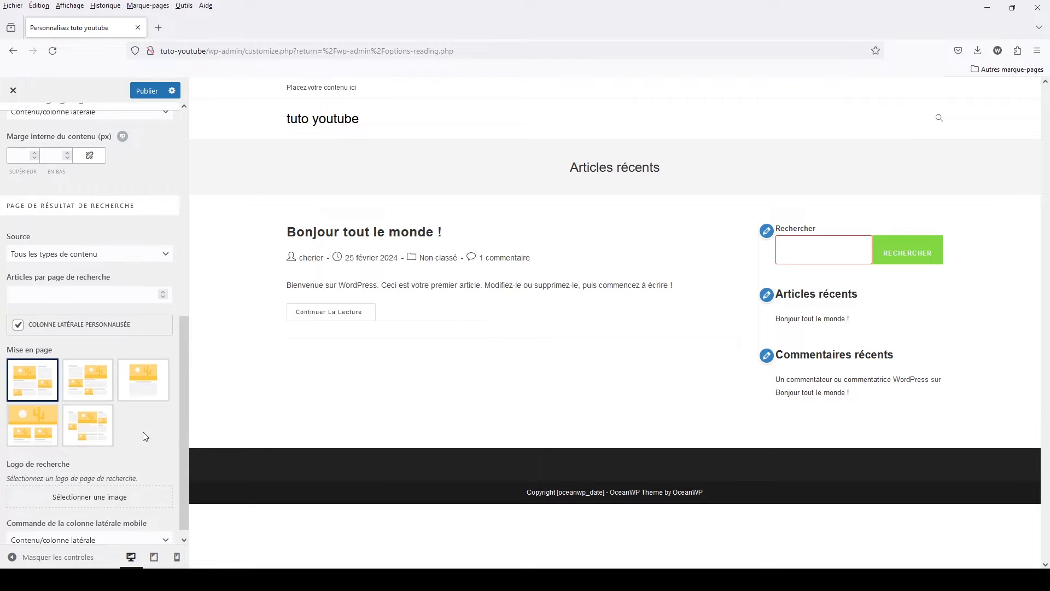
pyautogui.scroll(4, 142, 432)
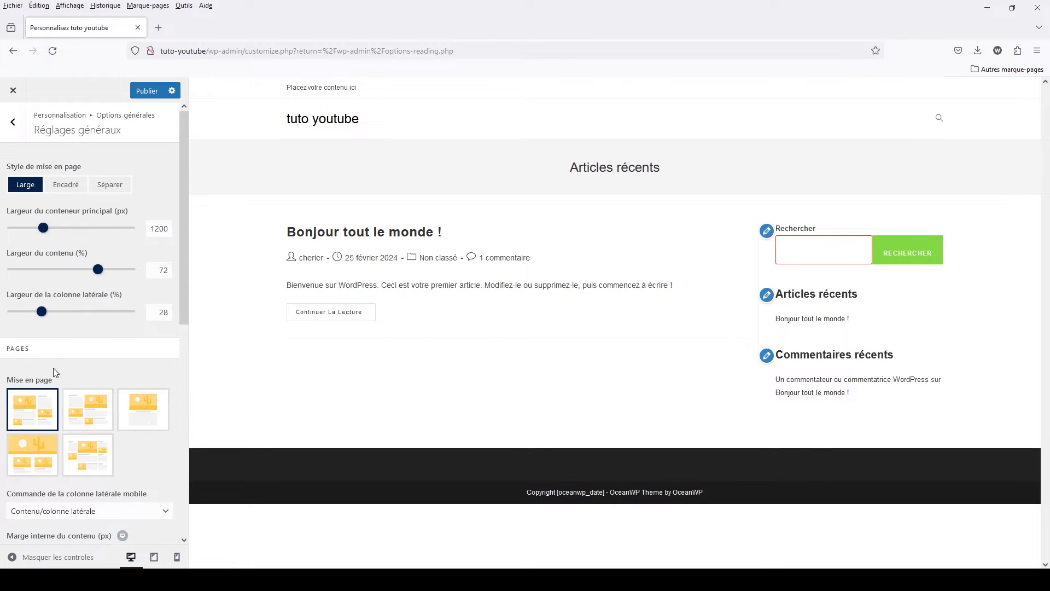
pyautogui.moveTo(30, 348); pyautogui.dragTo(2, 351)
pyautogui.scroll(-10, 48, 423)
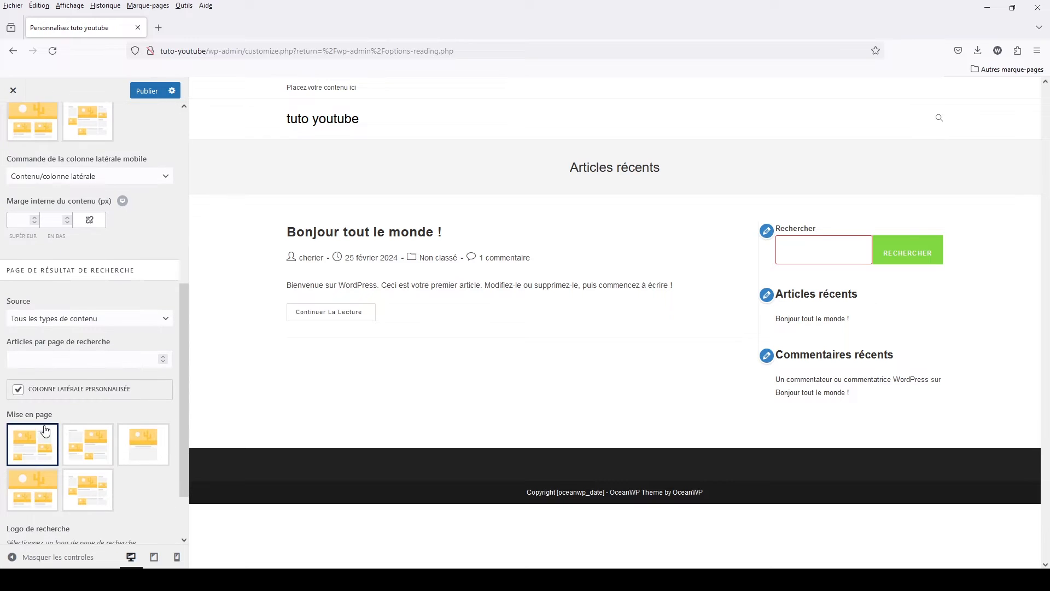
pyautogui.moveTo(135, 271); pyautogui.dragTo(2, 271)
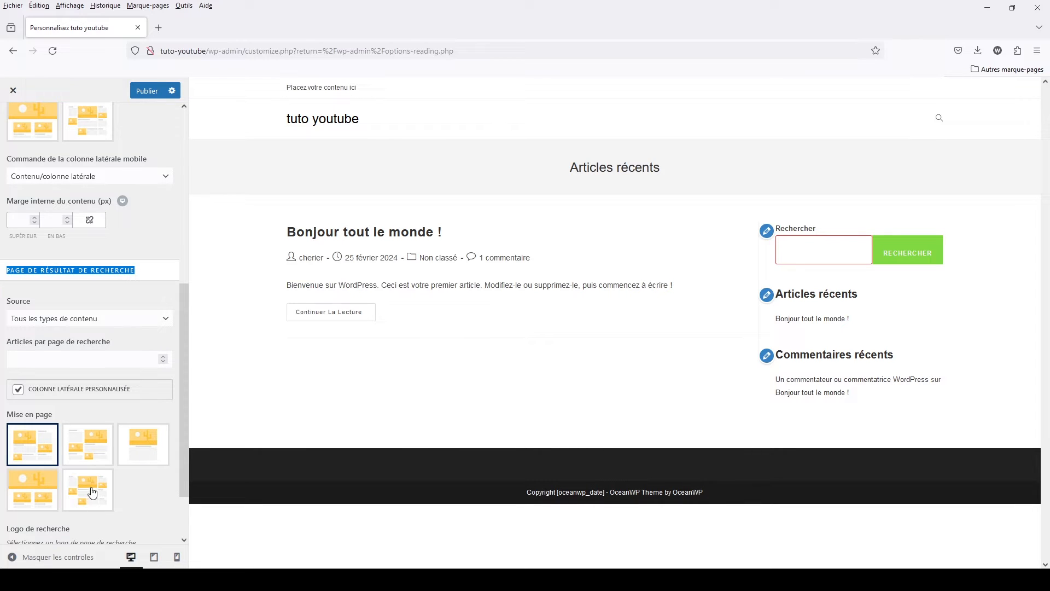
pyautogui.scroll(5, 118, 475)
pyautogui.scroll(2, 19, 252)
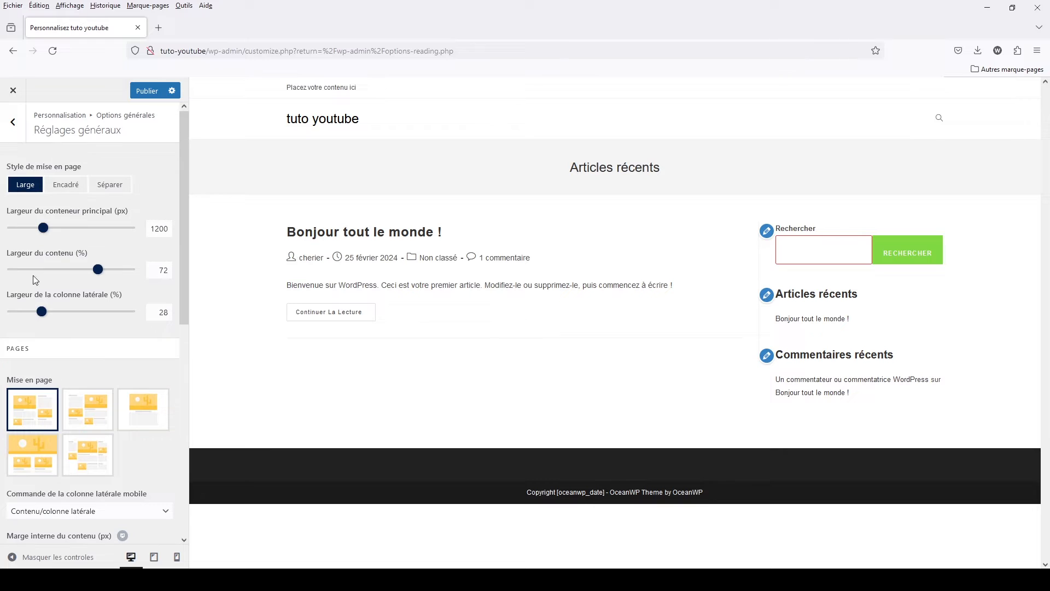
pyautogui.click(13, 122)
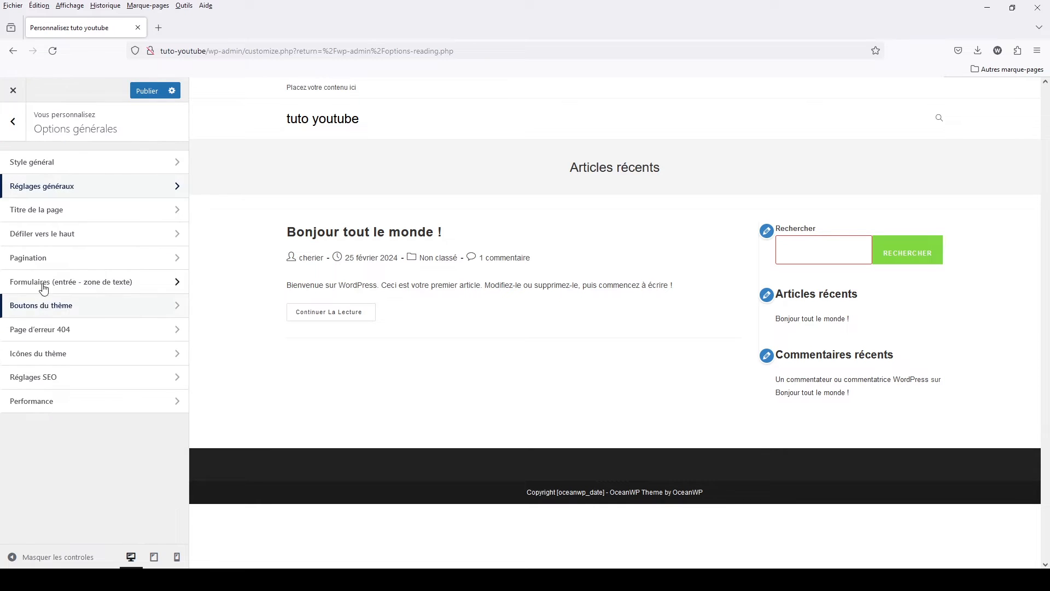
# - Set the page title's visibility to Masquer sur tous les appareils in the Titre de la page settings
pyautogui.click(57, 215)
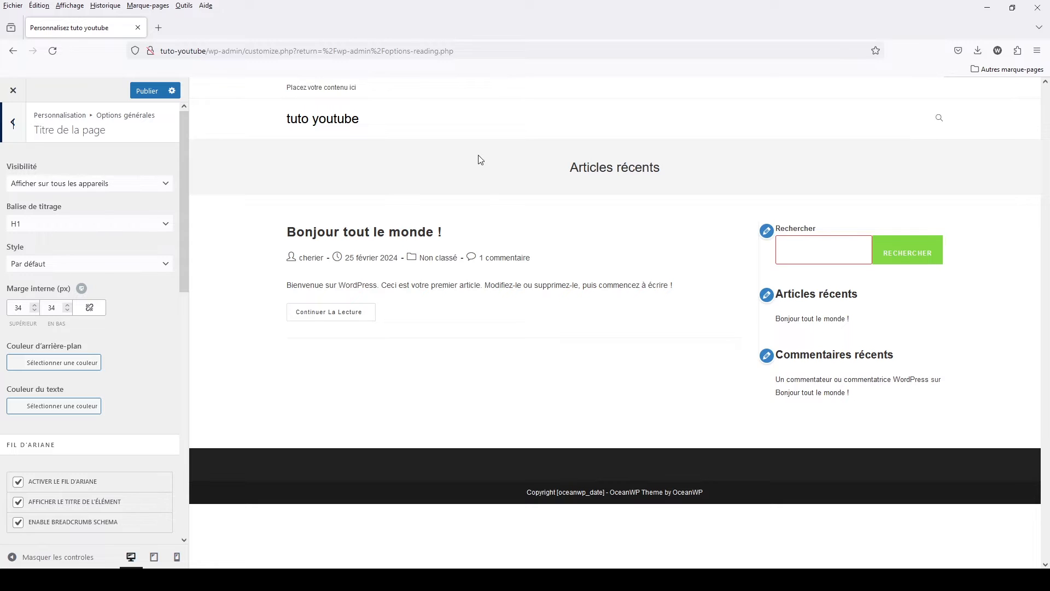
pyautogui.moveTo(568, 169); pyautogui.dragTo(705, 175)
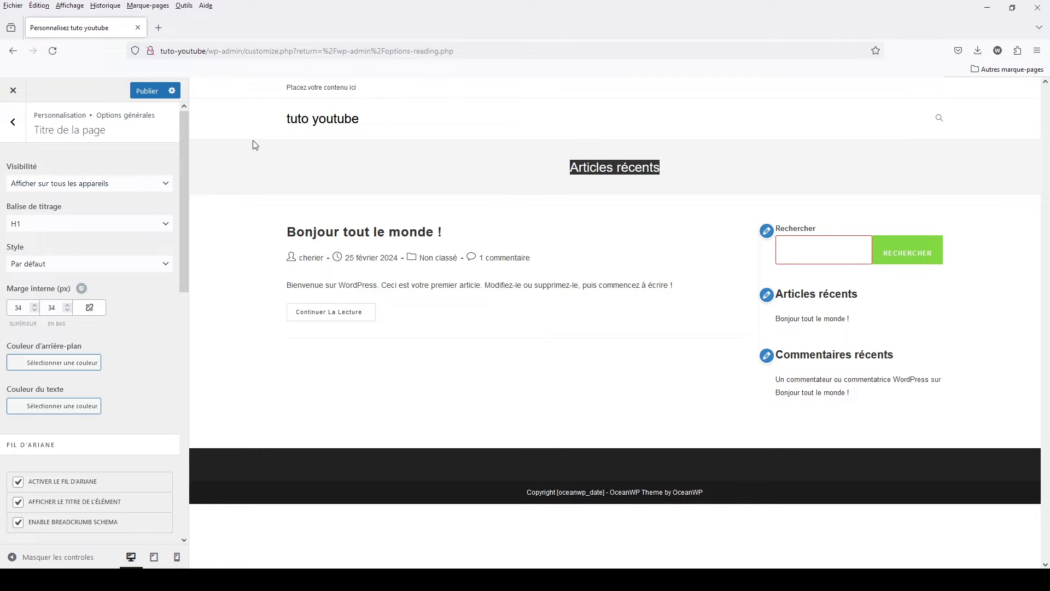
pyautogui.click(101, 187)
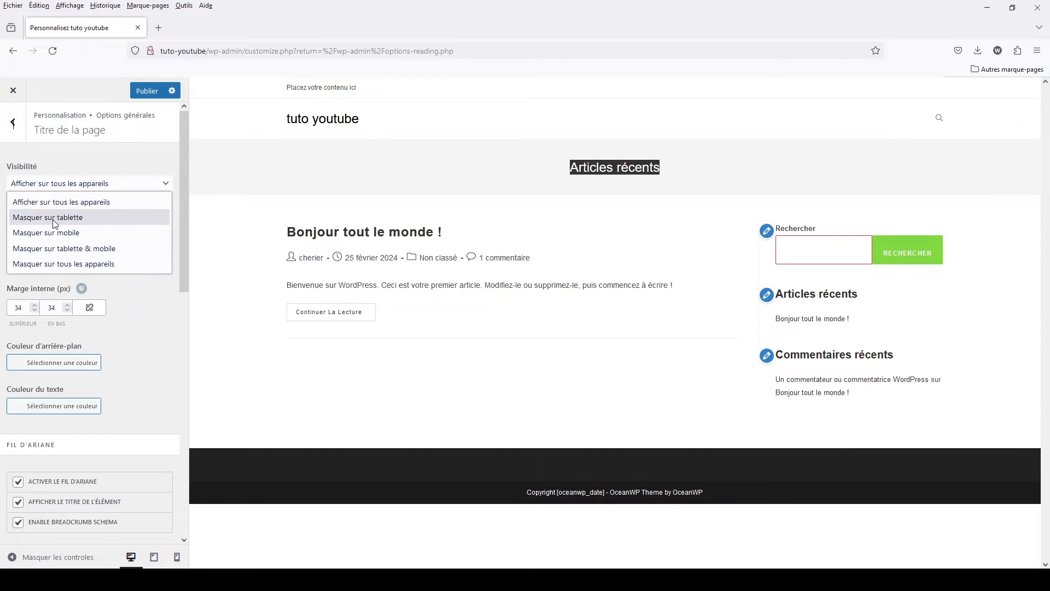
pyautogui.click(42, 264)
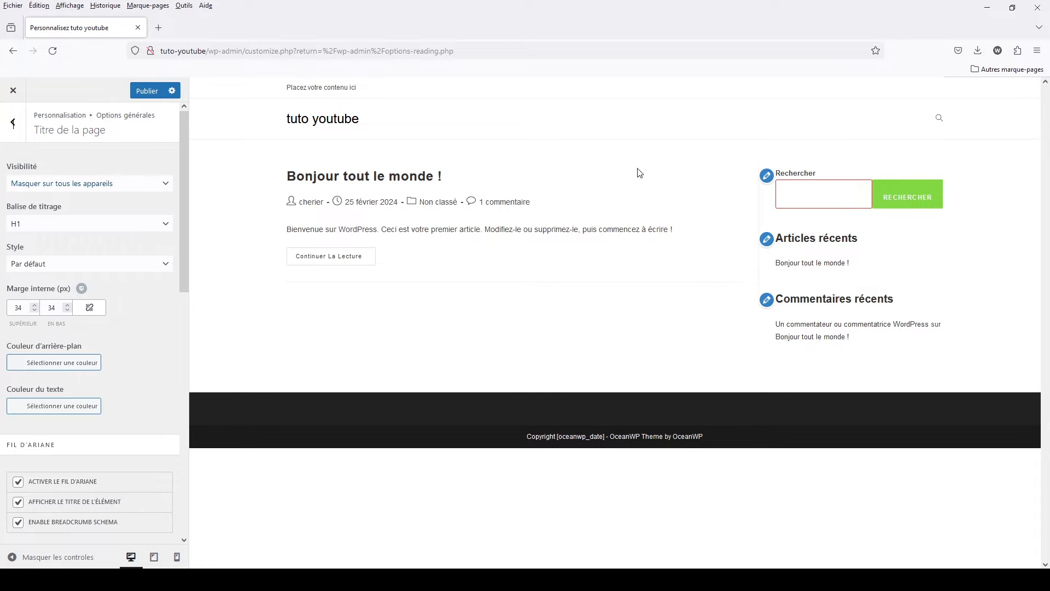
# - Set the page title's visibility to Afficher sur tous les appareils and publish the changes
pyautogui.click(101, 197)
pyautogui.click(96, 200)
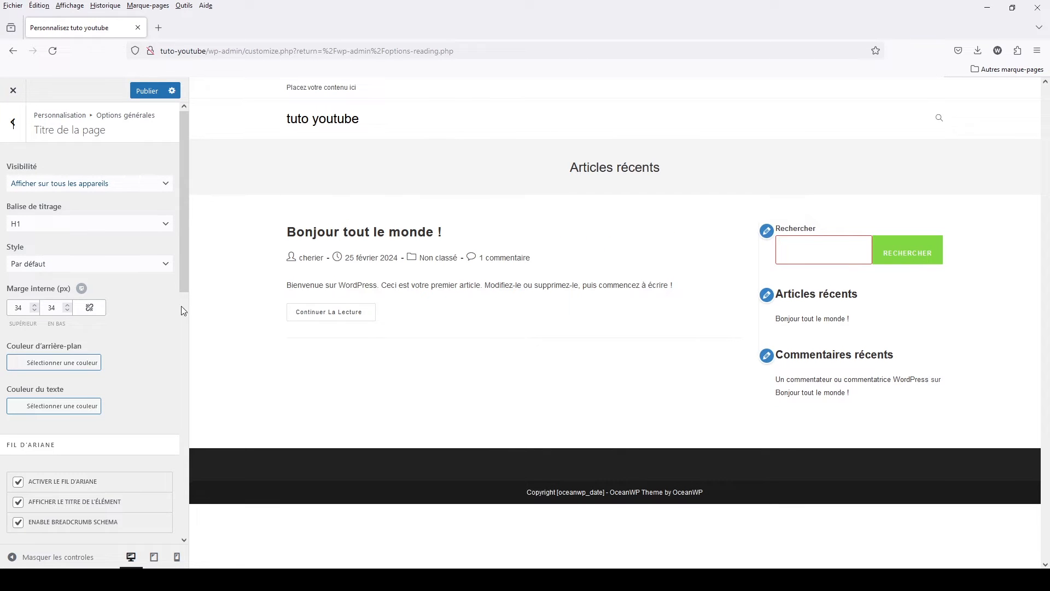
pyautogui.click(155, 90)
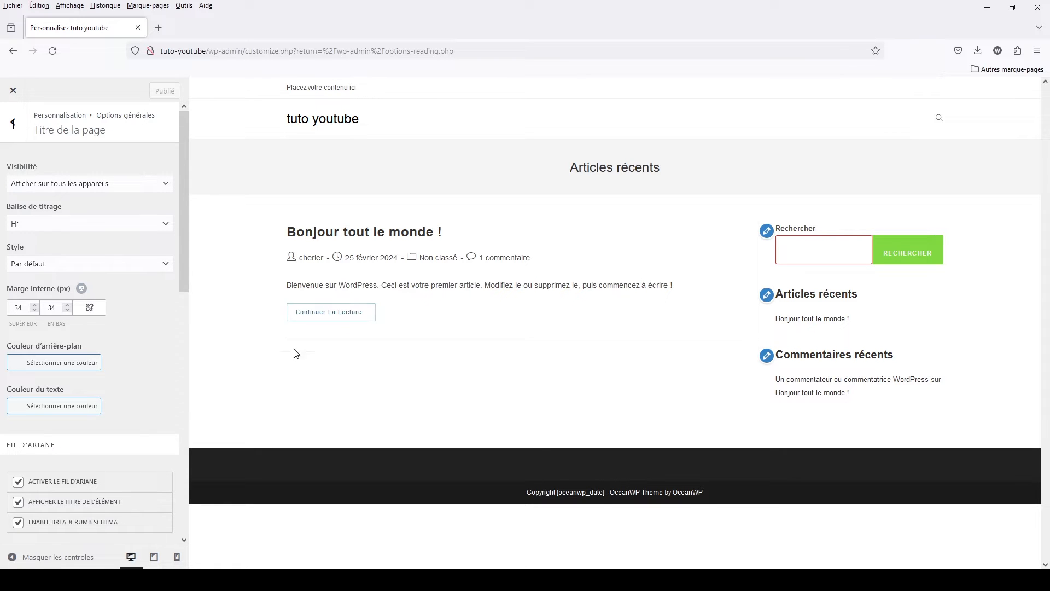
# - Examine the breadcrumb options in the Titre de la page settings, from activation and position to text translations and colours
pyautogui.scroll(-1, 94, 476)
pyautogui.scroll(-1, 95, 476)
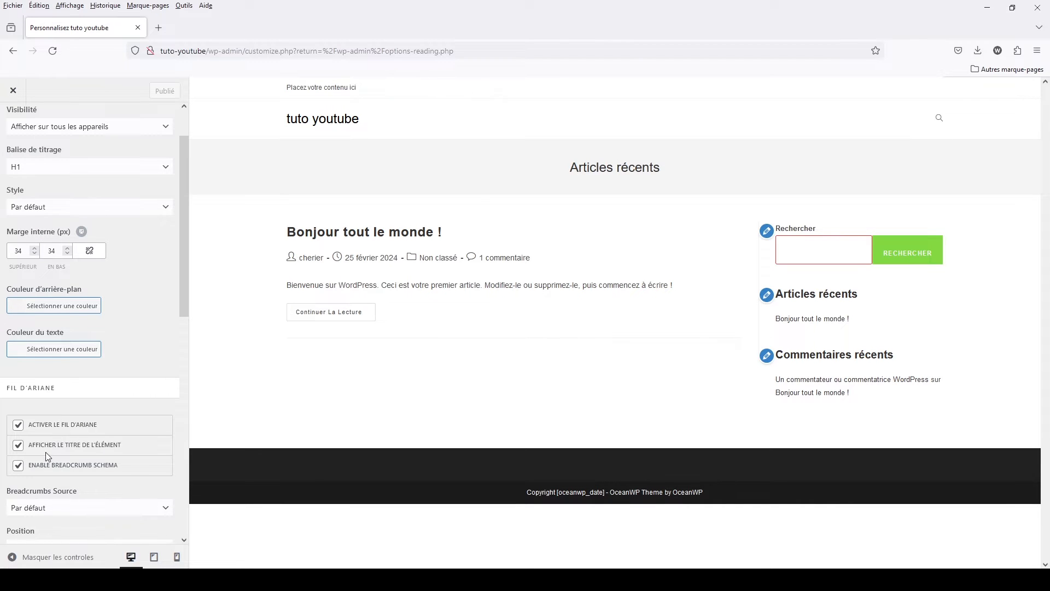
pyautogui.scroll(-5, 47, 452)
pyautogui.scroll(-4, 46, 452)
pyautogui.scroll(5, 46, 452)
pyautogui.scroll(-10, 45, 451)
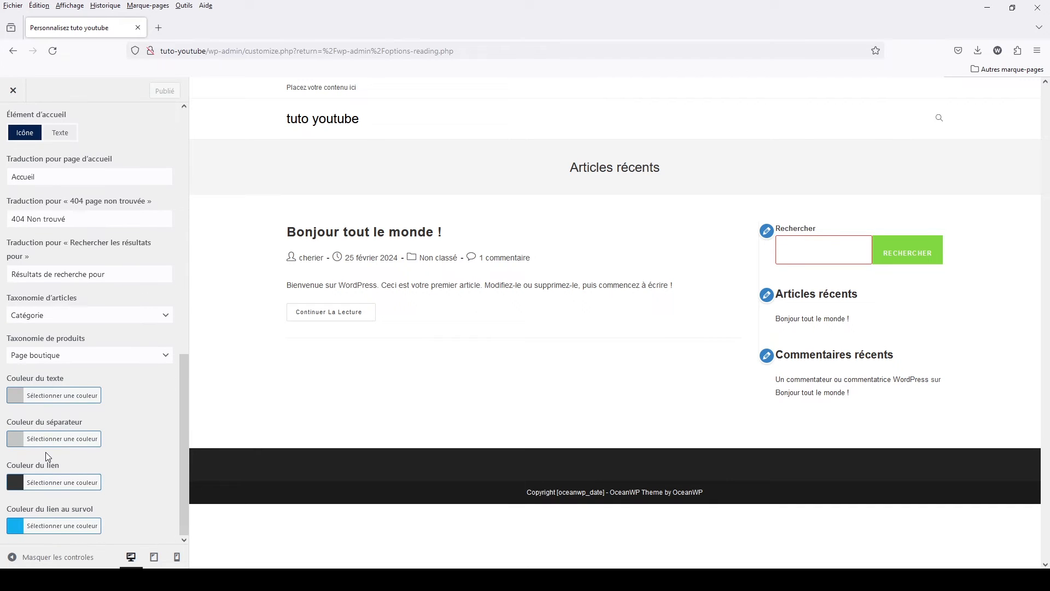
pyautogui.scroll(10, 45, 451)
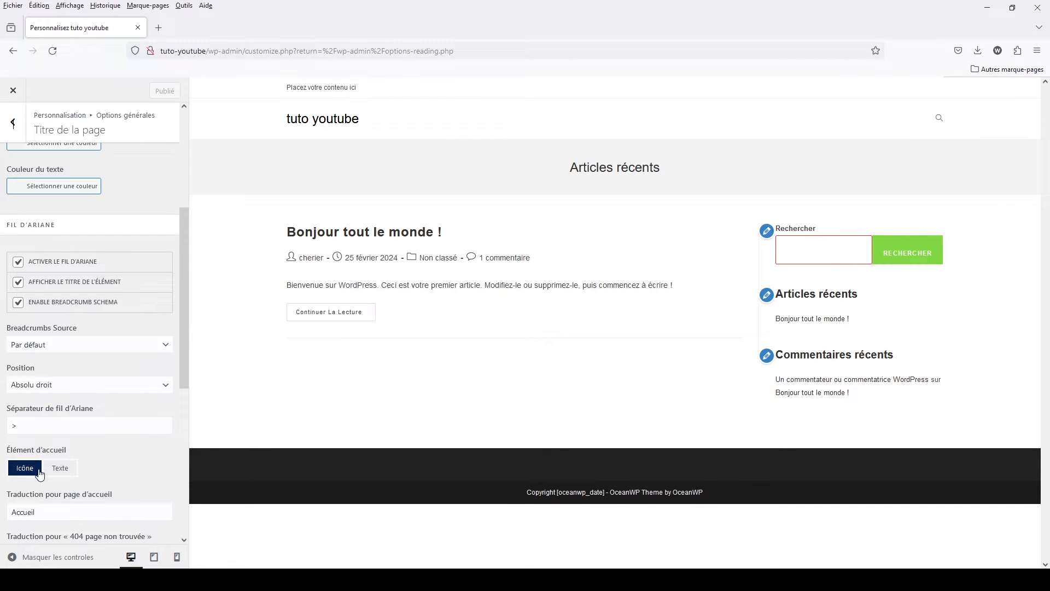
pyautogui.scroll(7, 38, 307)
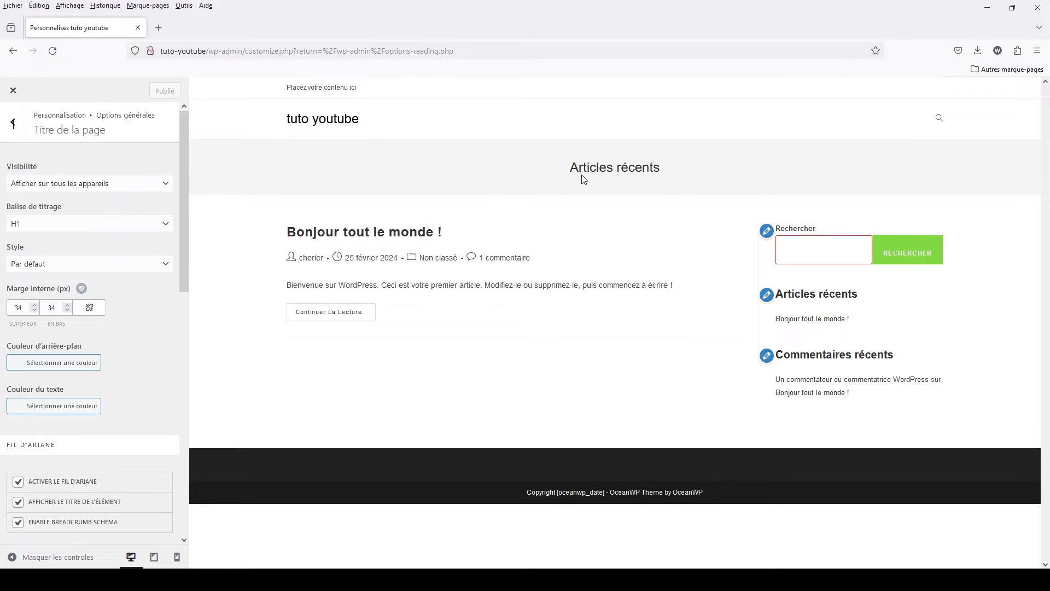
# - Set the page title's top and bottom inner margins to 150 px each
pyautogui.moveTo(24, 308); pyautogui.dragTo(2, 307)
pyautogui.write('150')
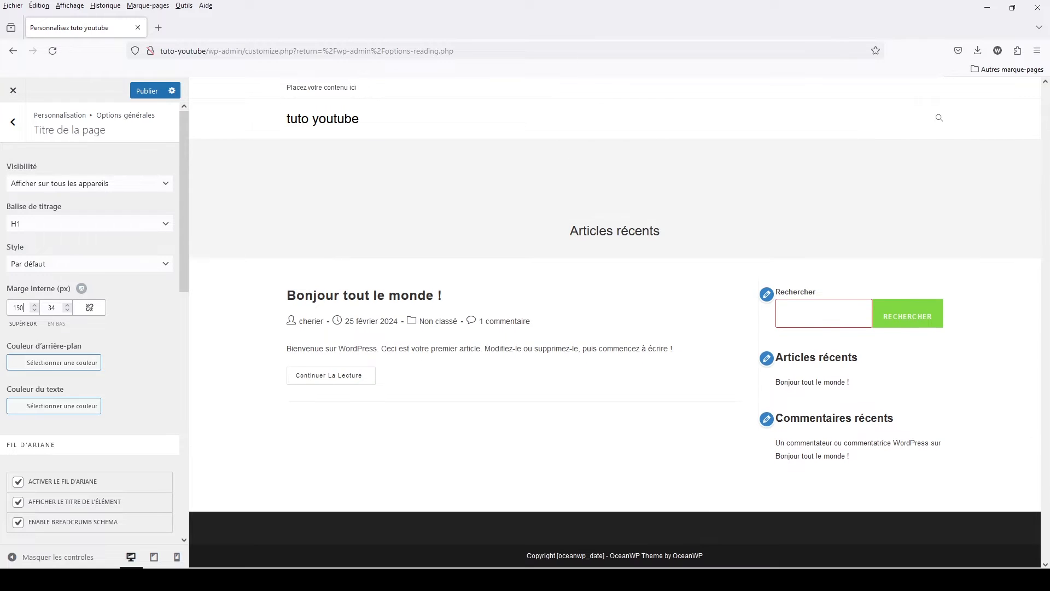
pyautogui.moveTo(47, 308); pyautogui.dragTo(80, 311)
pyautogui.write('150')
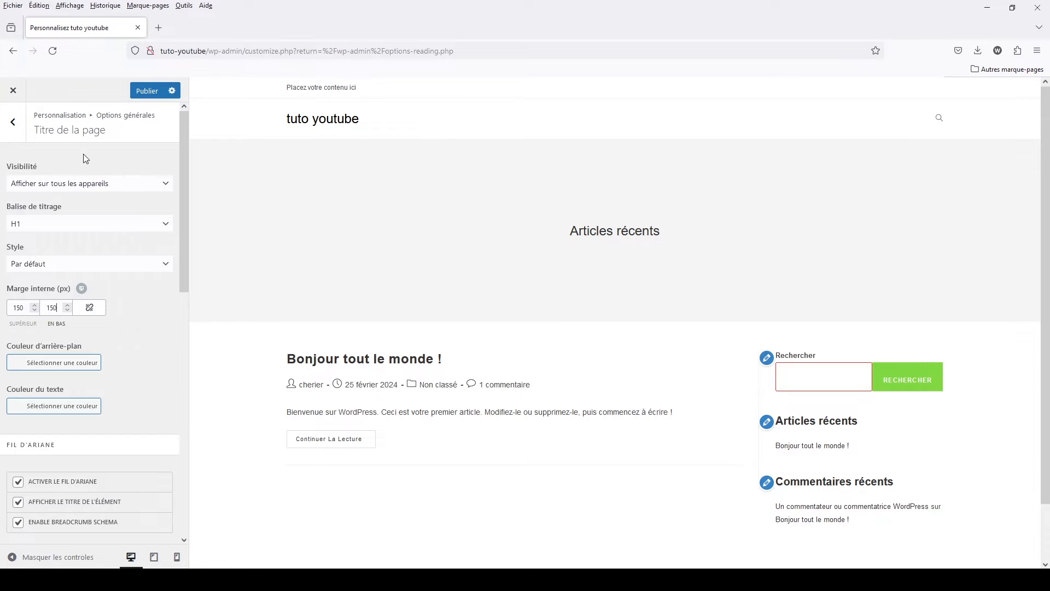
# - Check the page title's background colour picker and return to the Options générales list without choosing a colour
pyautogui.click(15, 363)
pyautogui.click(15, 364)
pyautogui.click(5, 119)
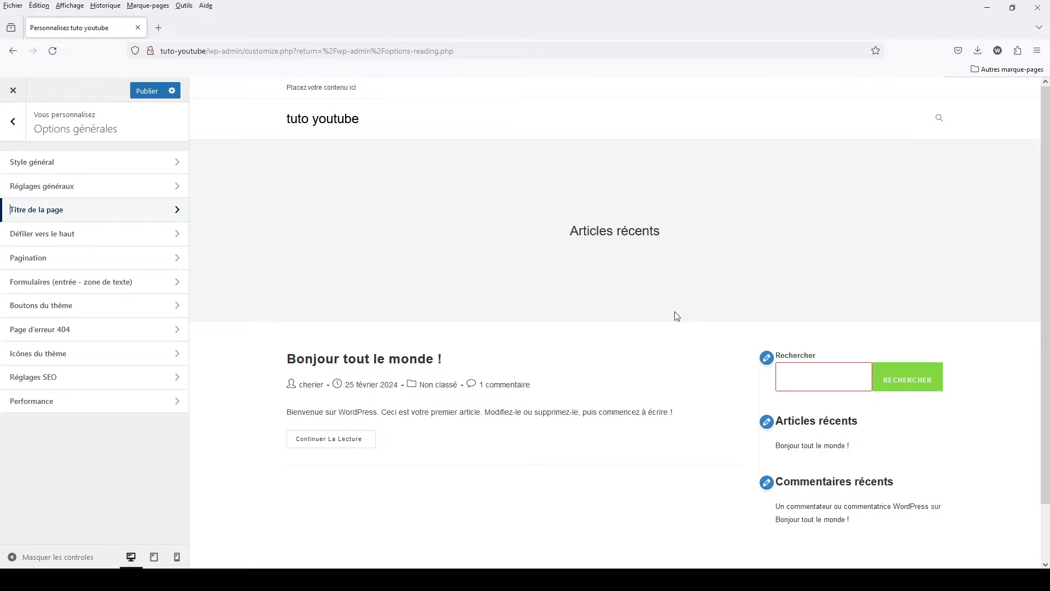
# - Review the Titre de la page settings, and the alignment, font size, border and colour options under Pagination
pyautogui.click(176, 210)
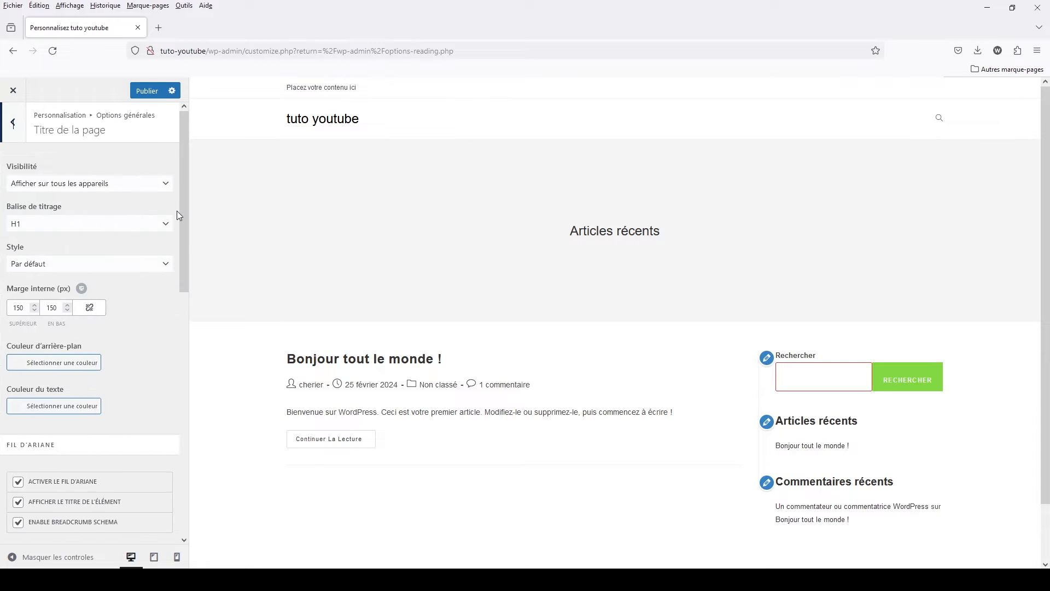
pyautogui.click(13, 122)
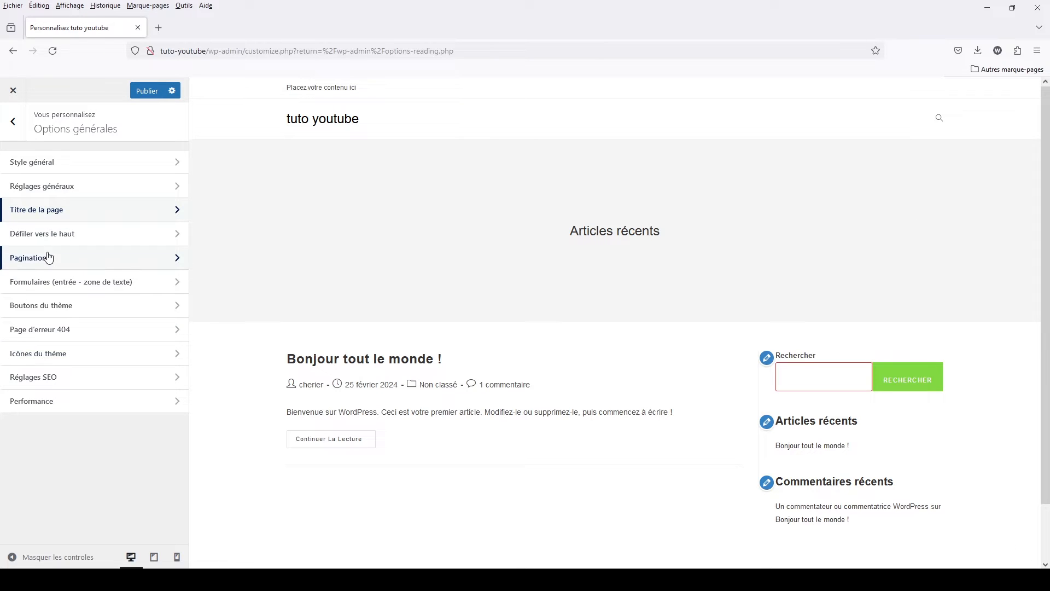
pyautogui.click(82, 257)
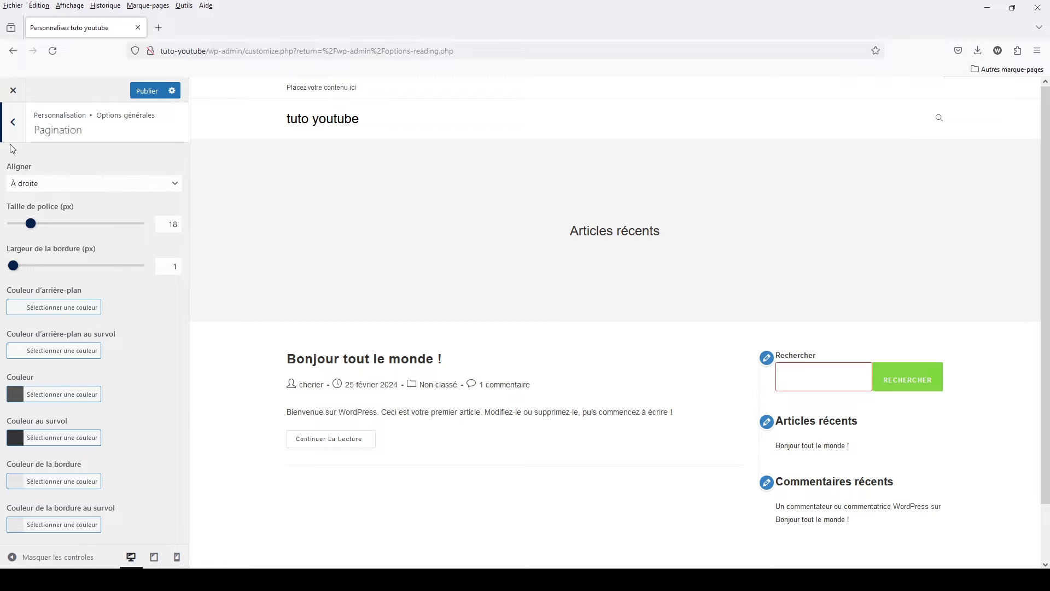
pyautogui.click(12, 122)
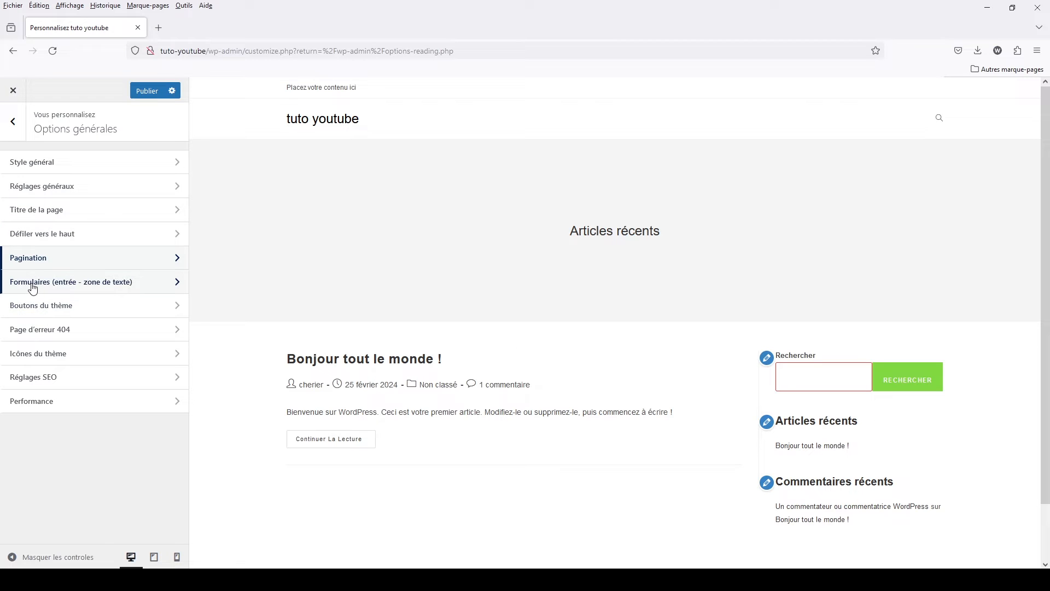
# - Try magenta #e033c3 as the form fields' border colour and test it on the search field in the preview
pyautogui.click(49, 290)
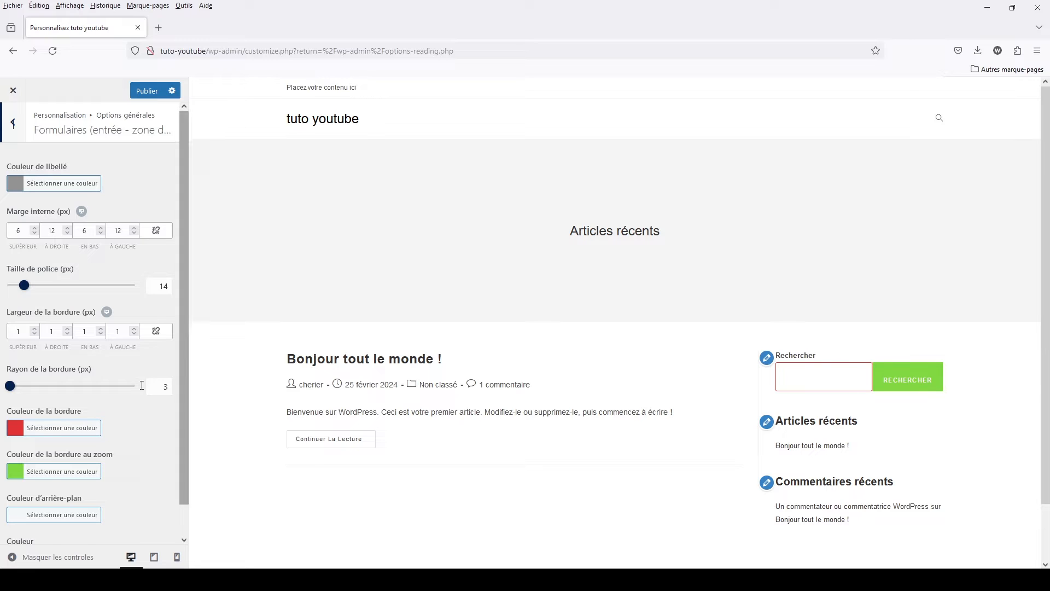
pyautogui.click(18, 429)
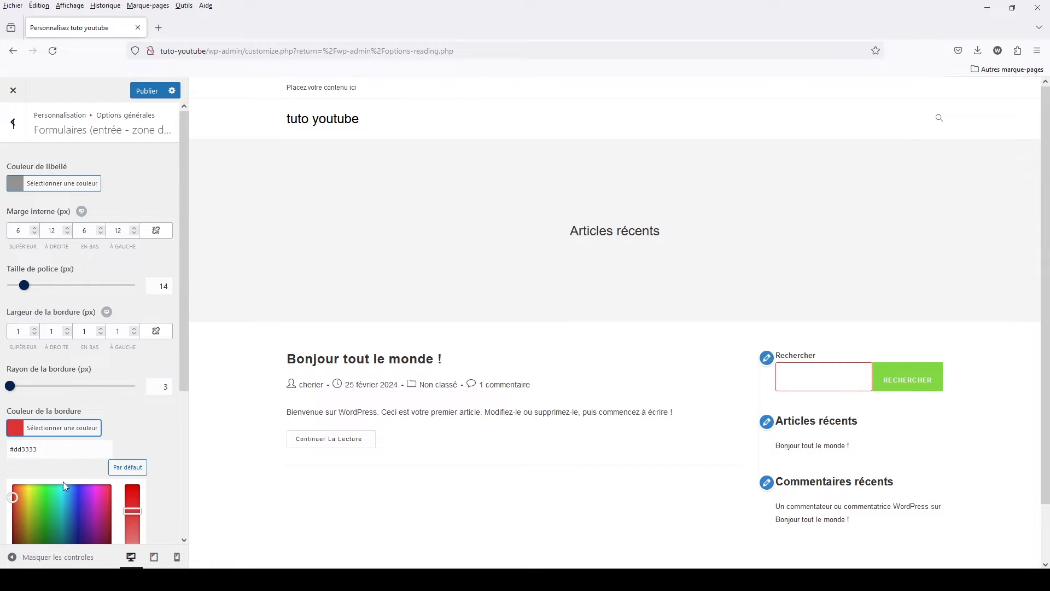
pyautogui.scroll(-2, 829, 375)
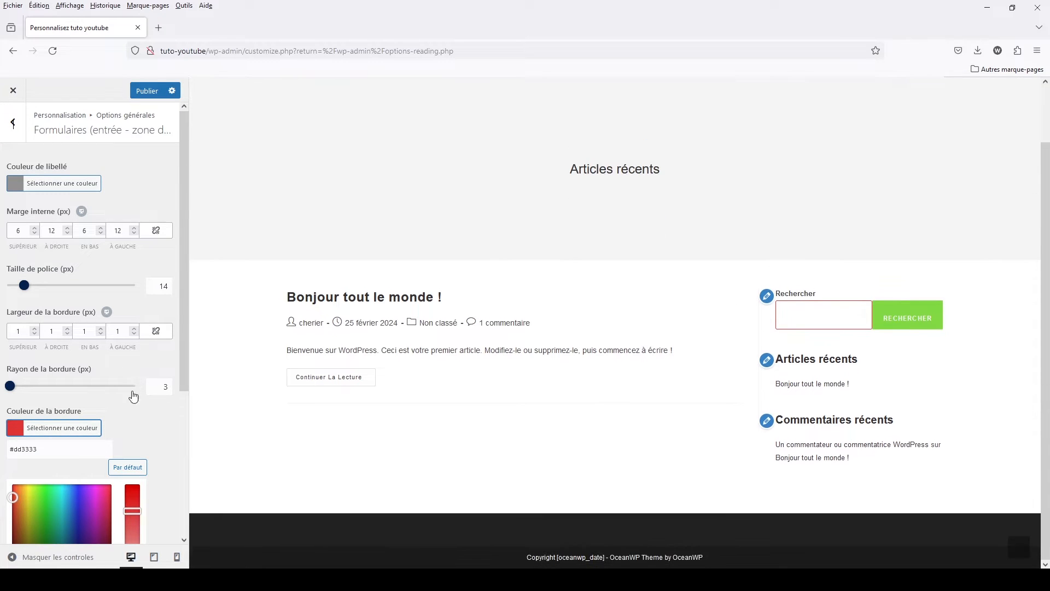
pyautogui.click(98, 497)
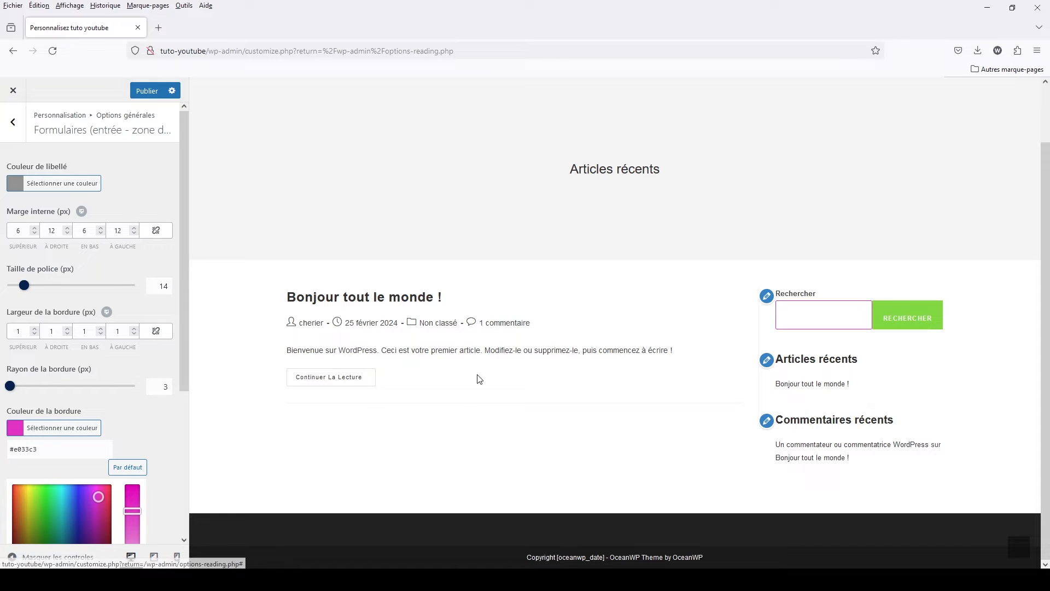
pyautogui.click(128, 422)
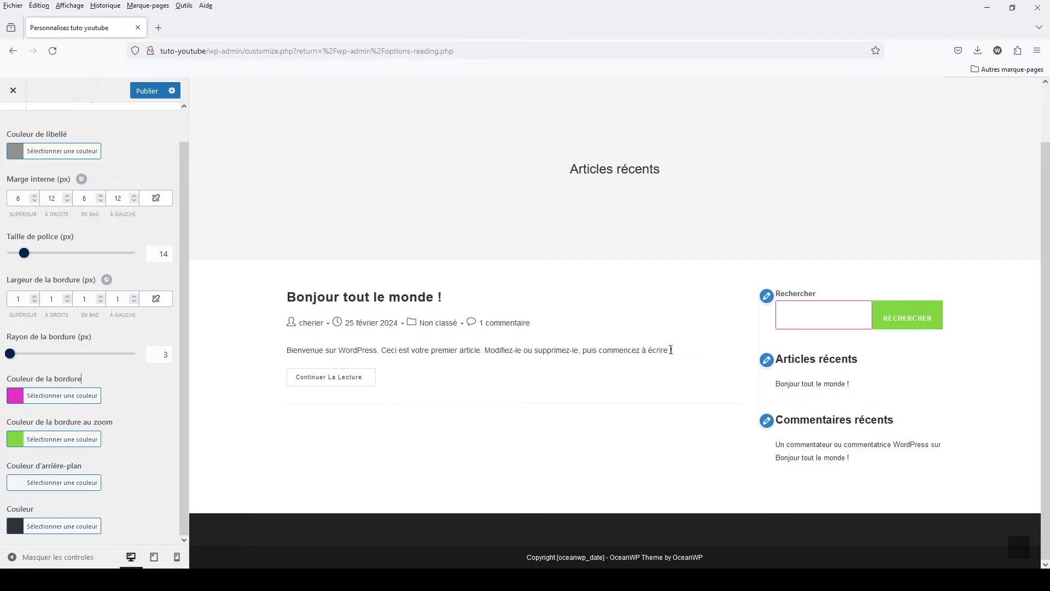
pyautogui.click(832, 320)
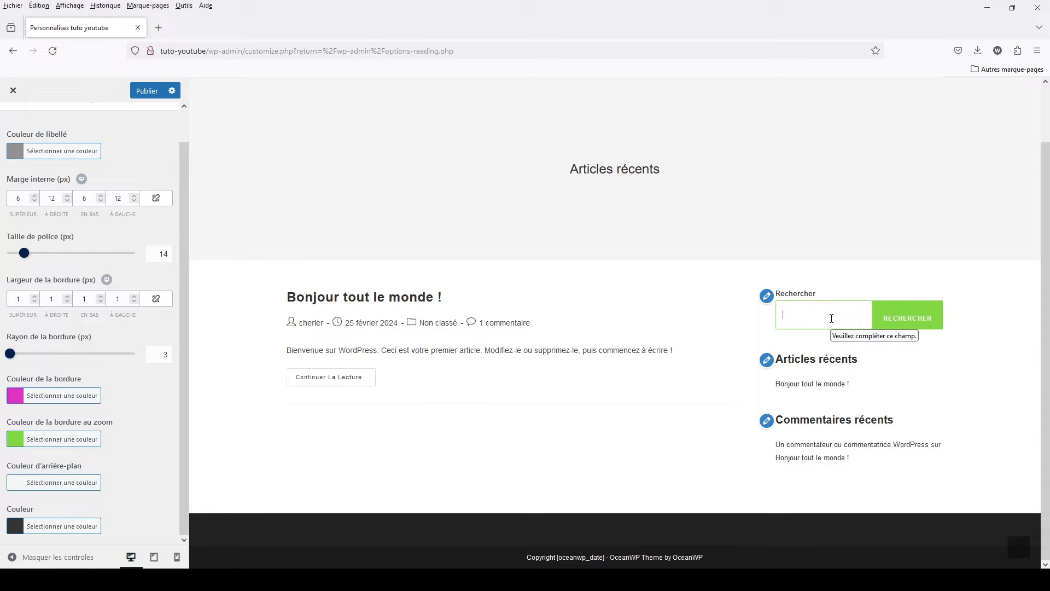
# - Reset the form fields' zoom border colour to the default #bbbbbb and their border colour to the default #dddddd
pyautogui.click(45, 443)
pyautogui.scroll(-3, 66, 449)
pyautogui.click(128, 298)
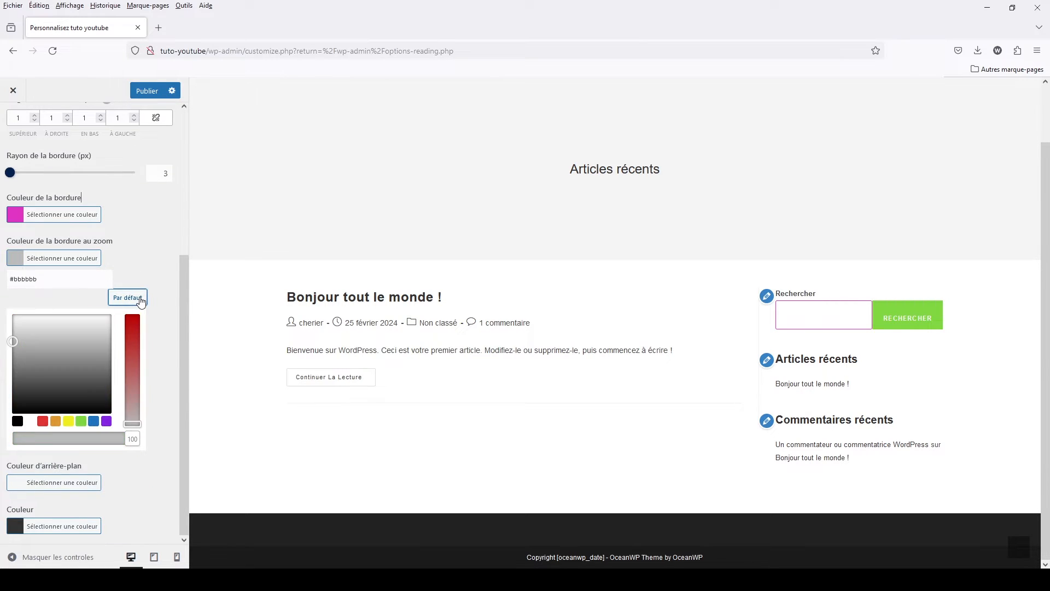
pyautogui.click(52, 211)
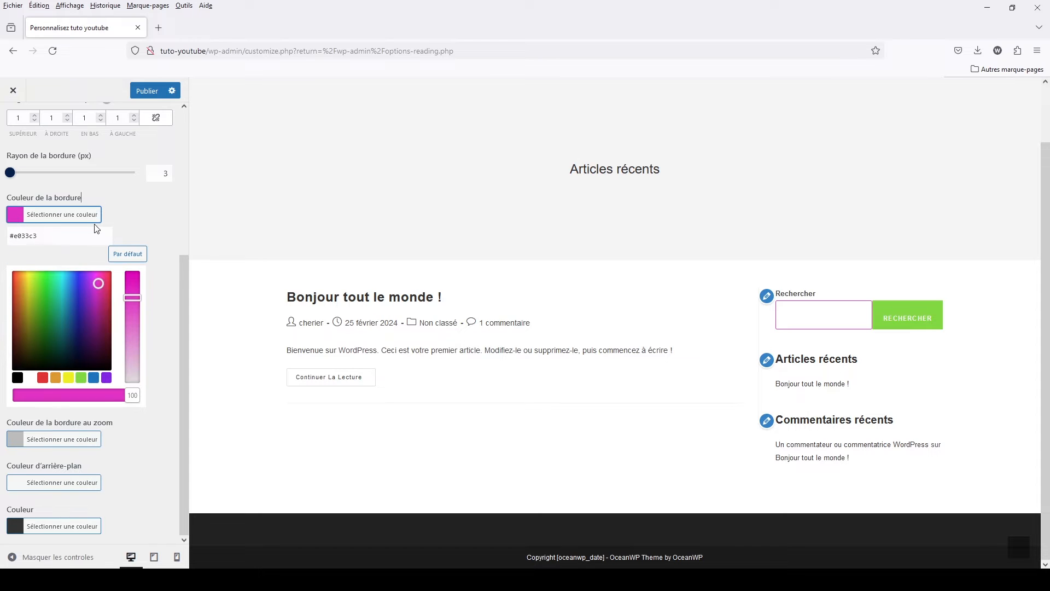
pyautogui.click(130, 253)
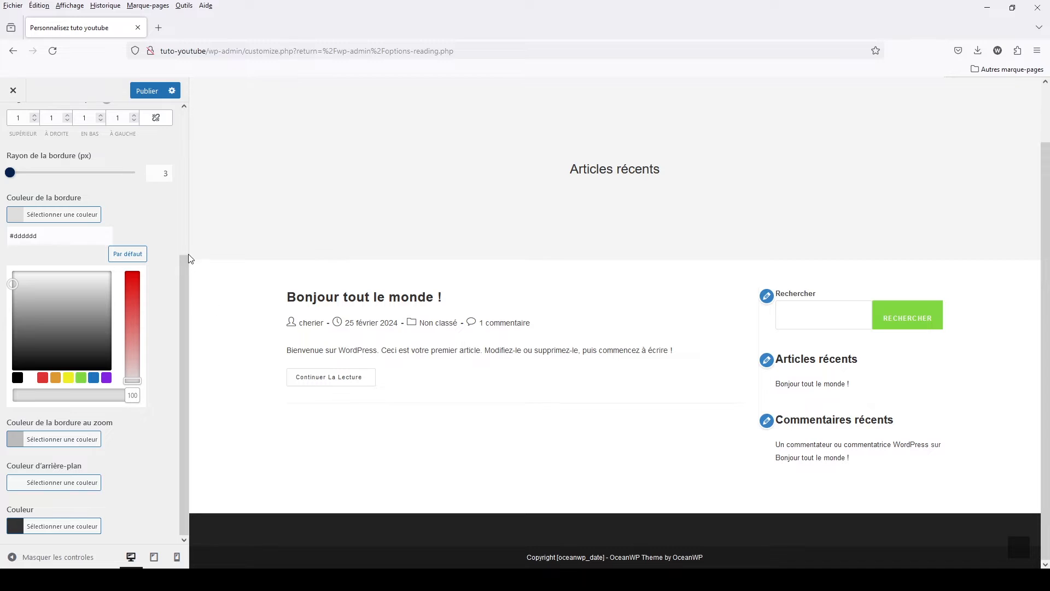
pyautogui.click(170, 240)
pyautogui.scroll(3, 148, 336)
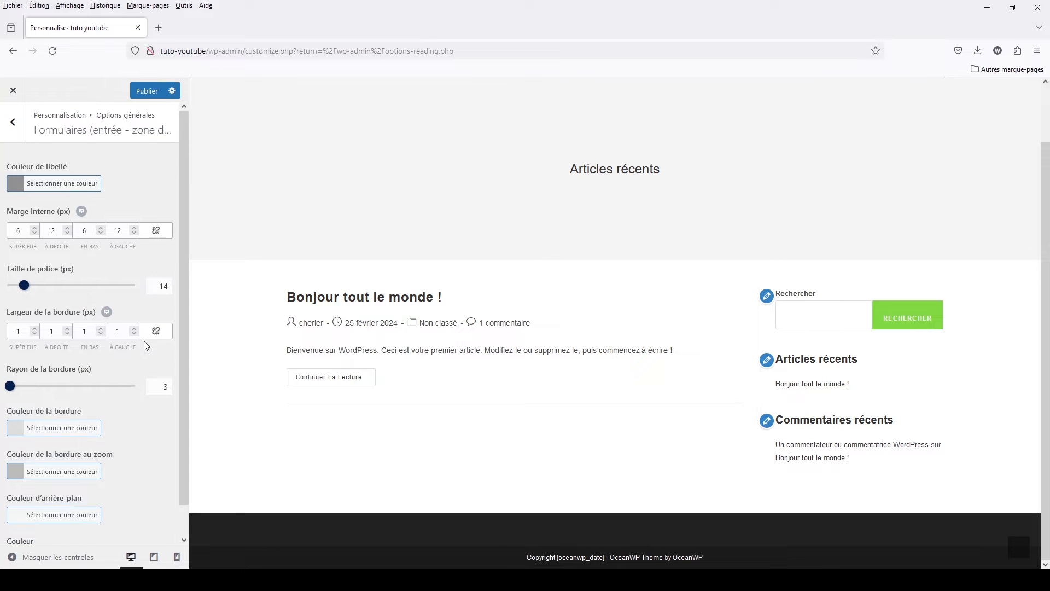
pyautogui.click(12, 121)
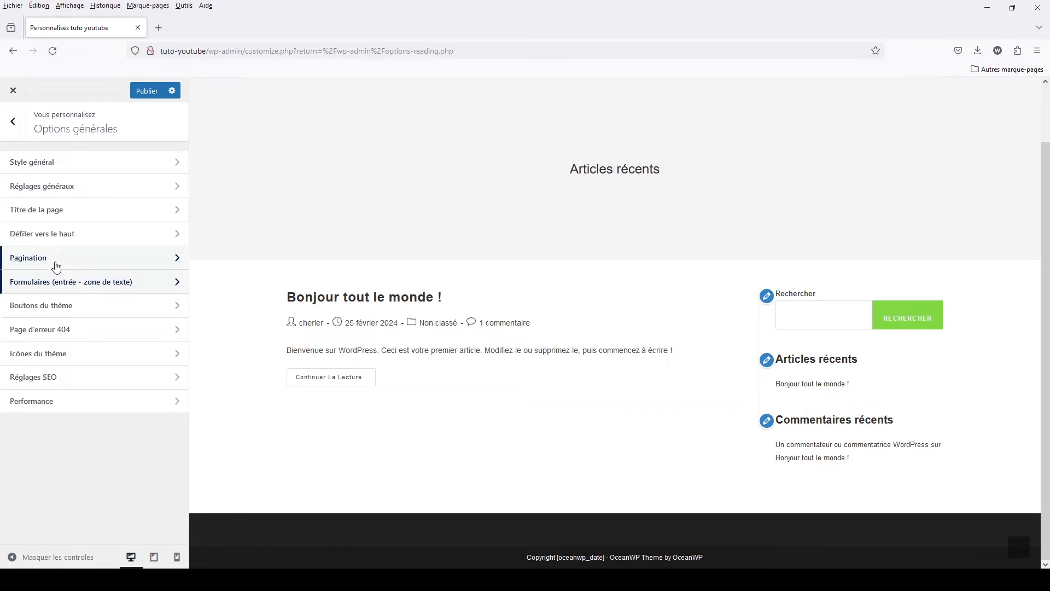
# - Reset the theme buttons' background colour to the default #13aff0 and return to the Options générales list
pyautogui.click(54, 309)
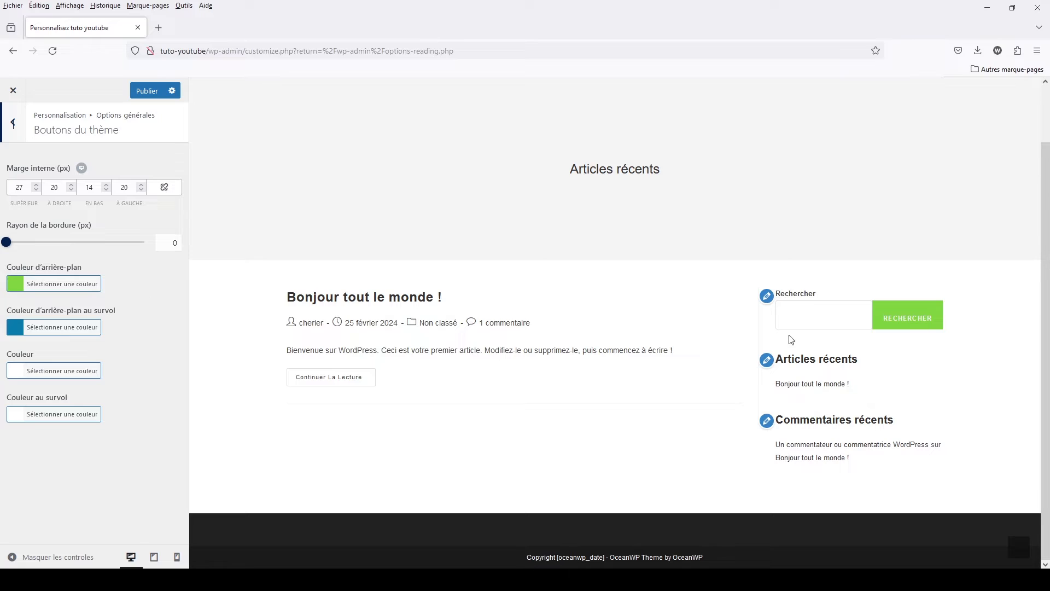
pyautogui.click(15, 289)
pyautogui.click(127, 322)
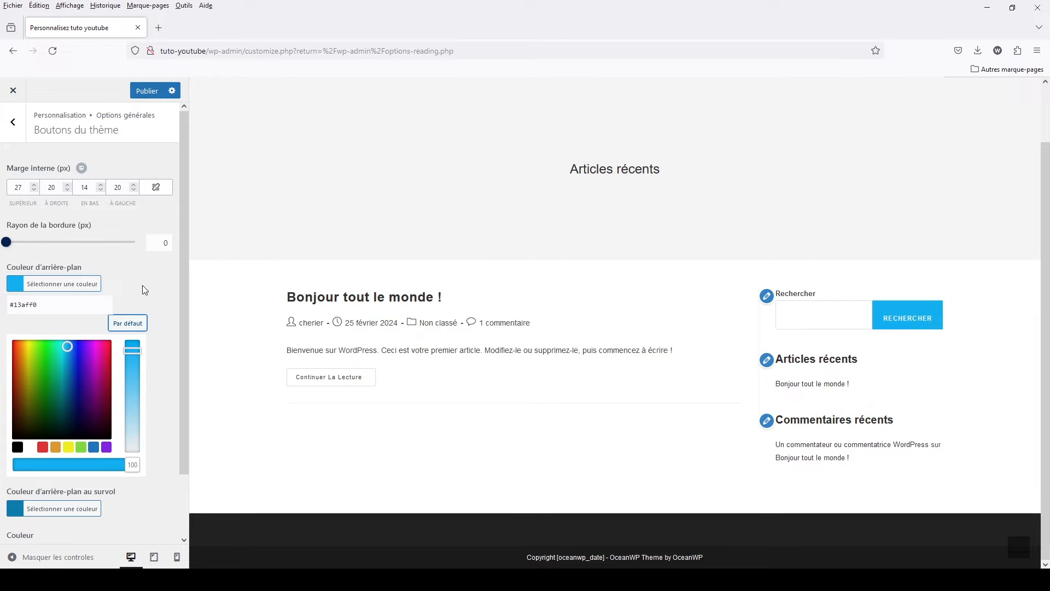
pyautogui.click(14, 123)
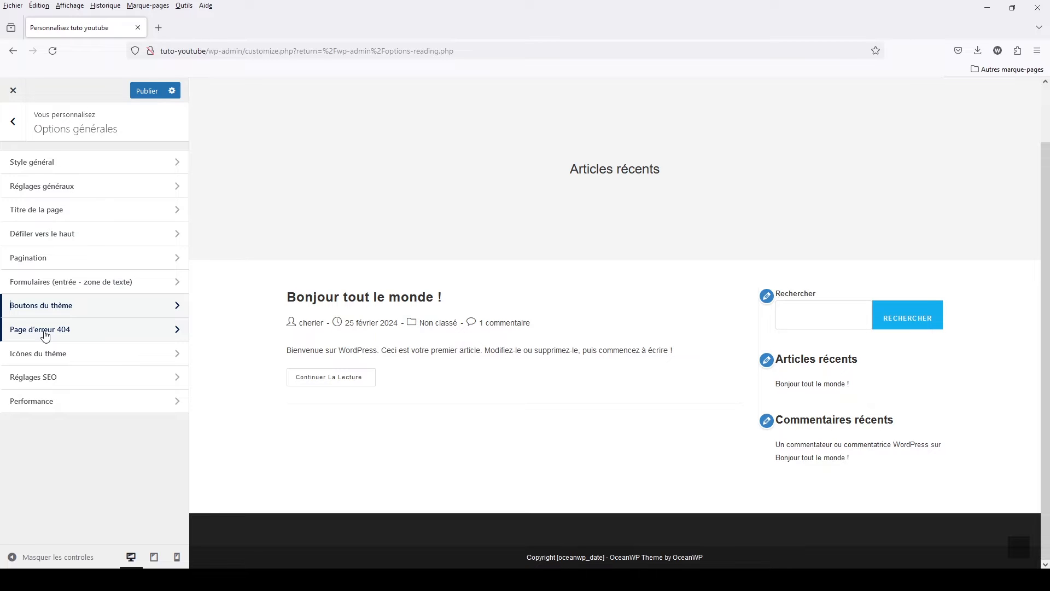
# - Review the Page d'erreur 404 options, including the template choices, and return to the Options générales list
pyautogui.click(46, 330)
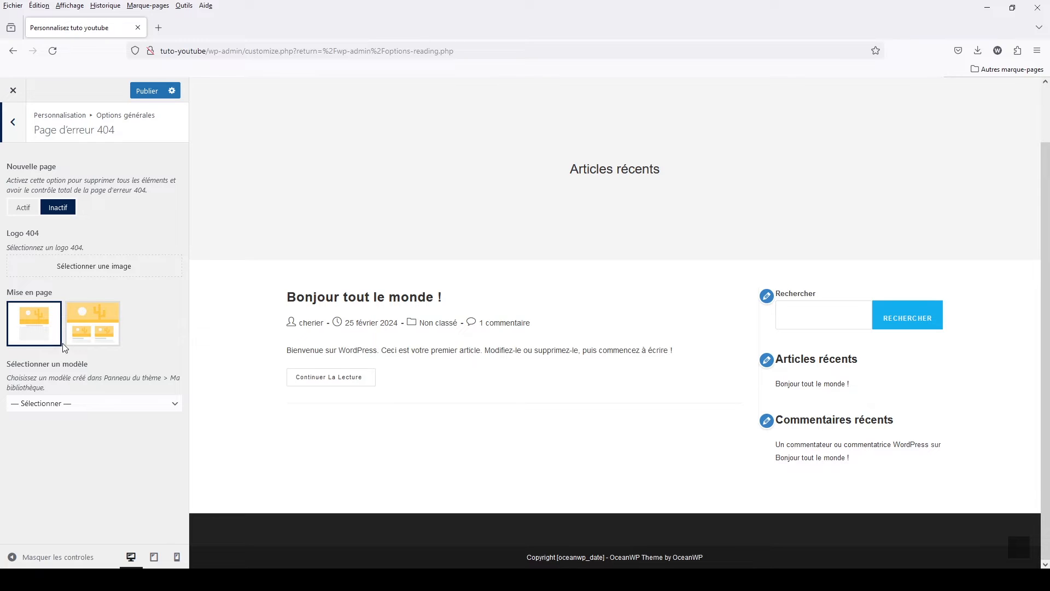
pyautogui.click(71, 404)
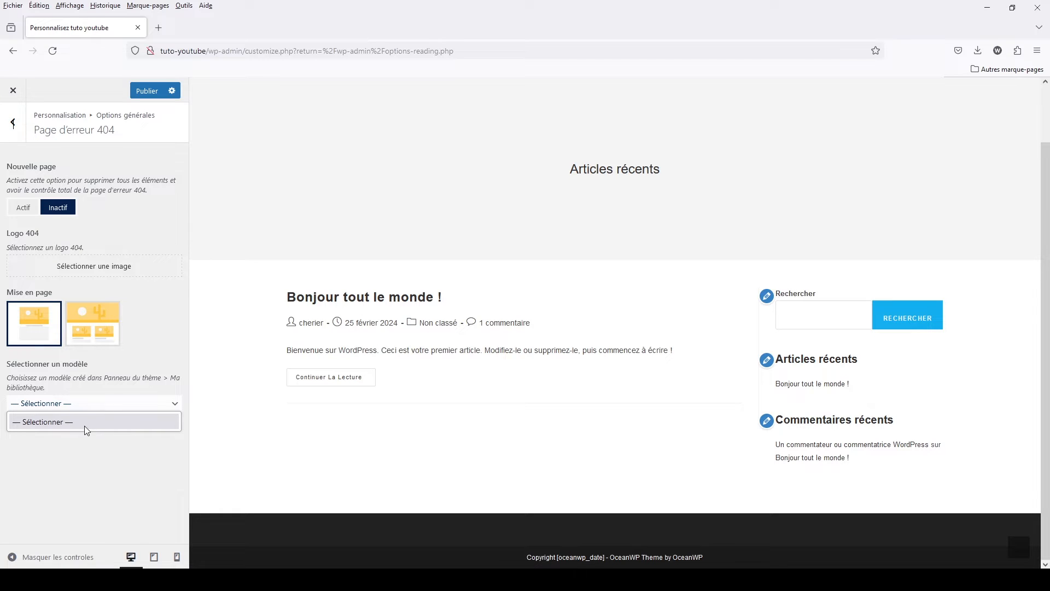
pyautogui.click(13, 123)
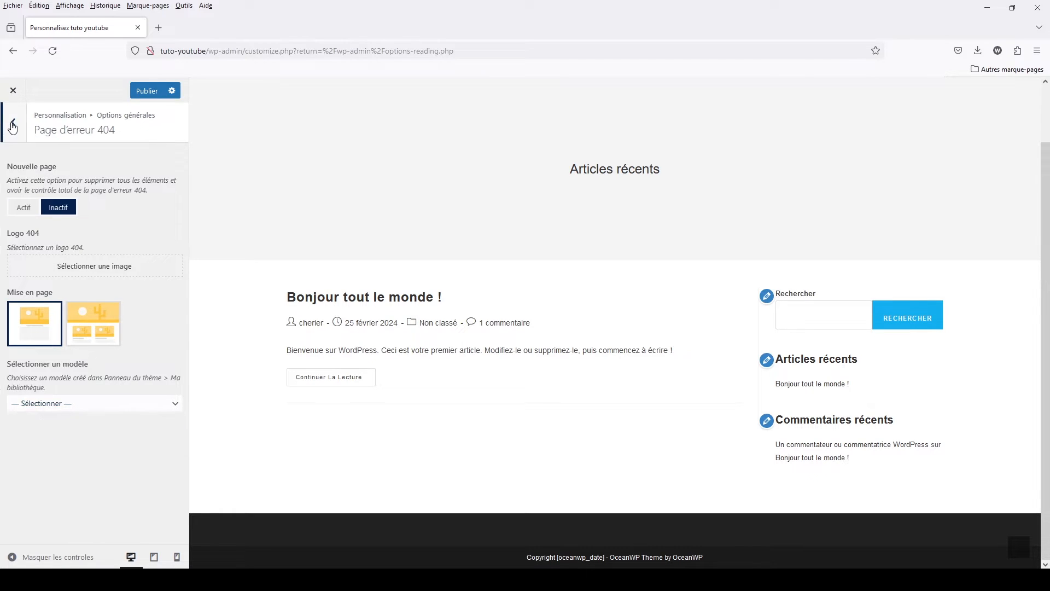
pyautogui.click(13, 123)
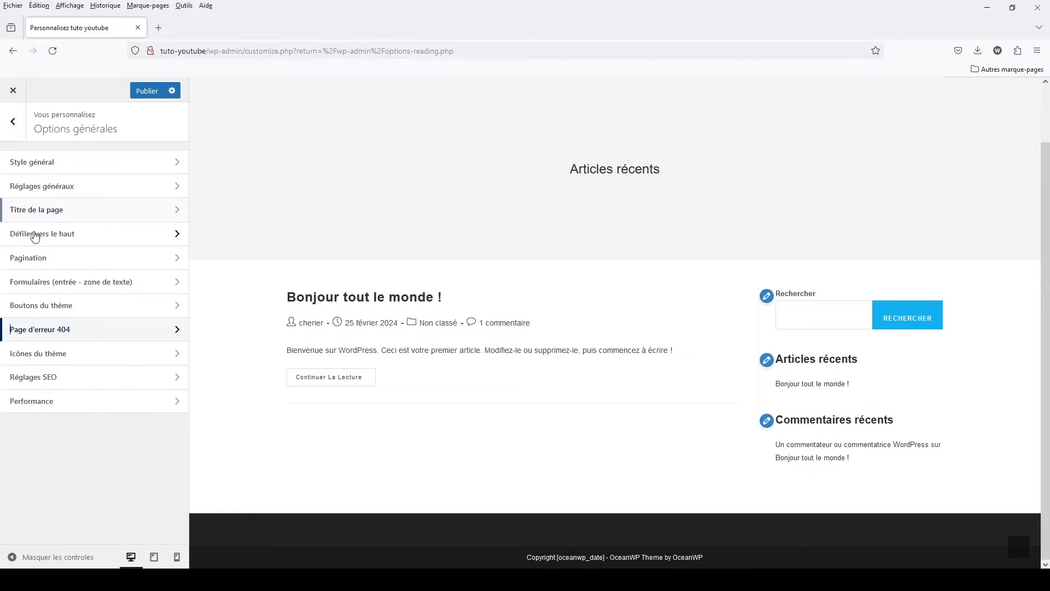
# - Try green #81d742 for the blog entries icons in Icônes du thème, and set their colour to black
pyautogui.click(36, 356)
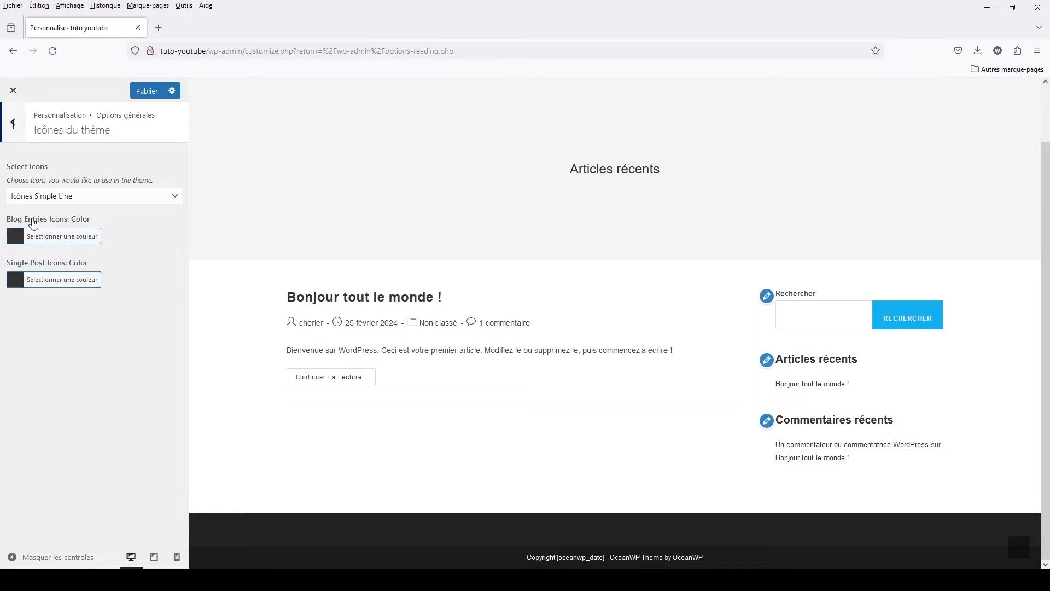
pyautogui.click(43, 236)
pyautogui.click(82, 399)
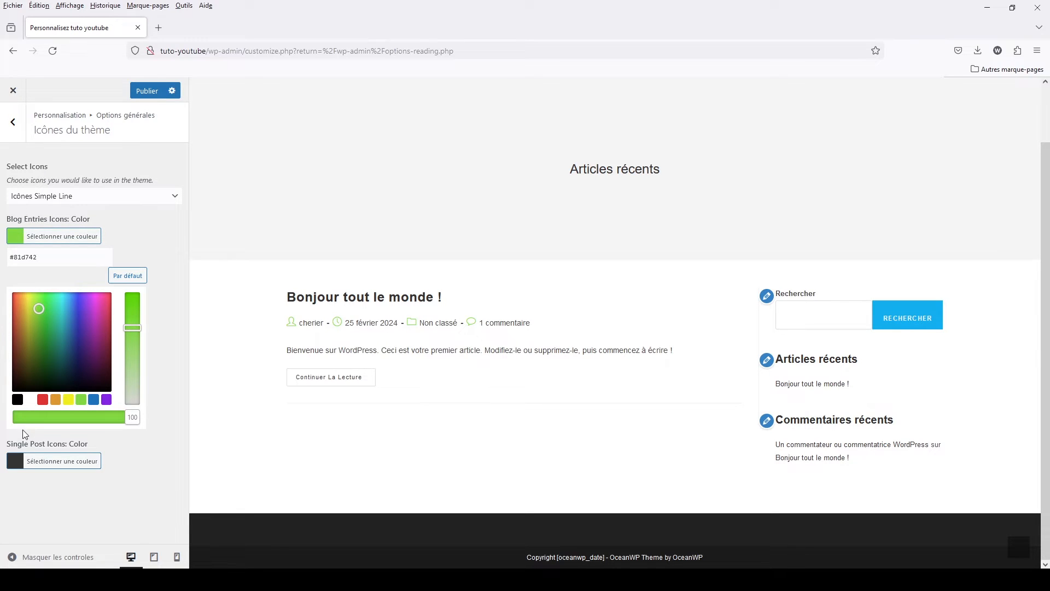
pyautogui.click(17, 401)
pyautogui.click(139, 230)
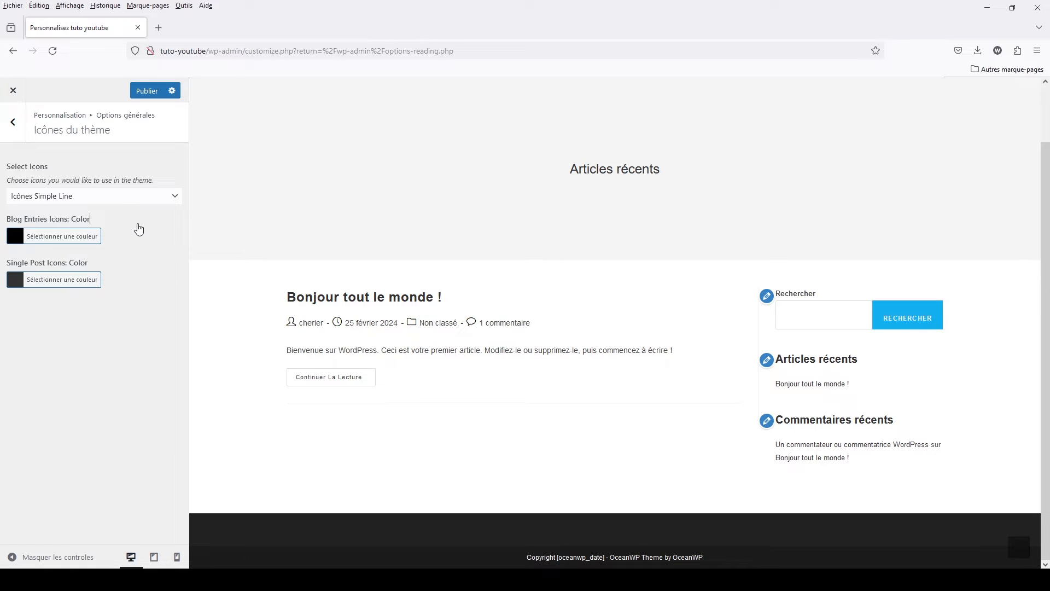
pyautogui.click(9, 130)
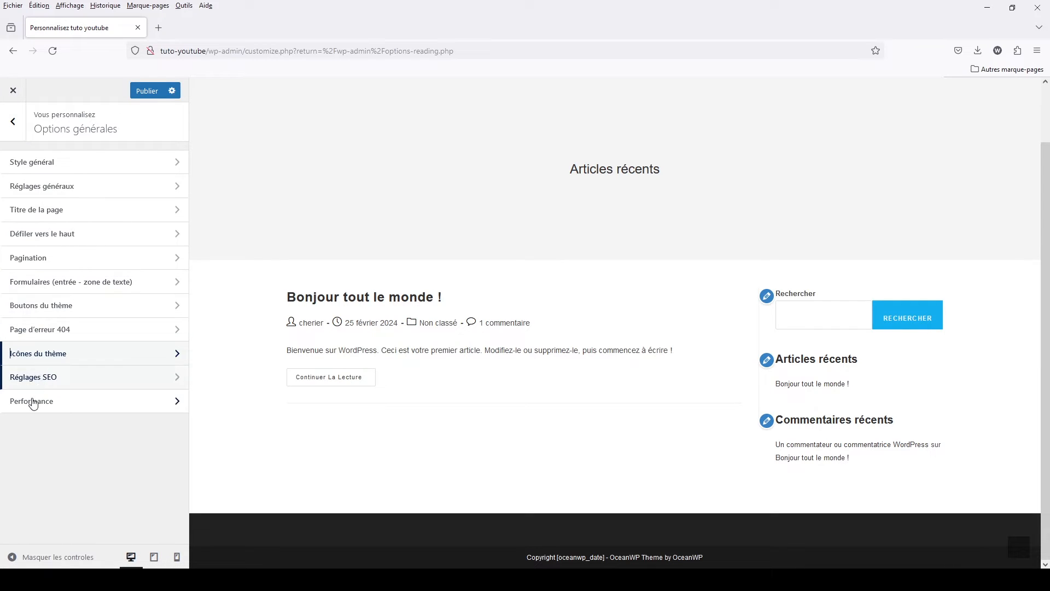
# - Disable and re-enable the featured image alt text options for blog entries, single posts and related items in Réglages SEO
pyautogui.click(36, 378)
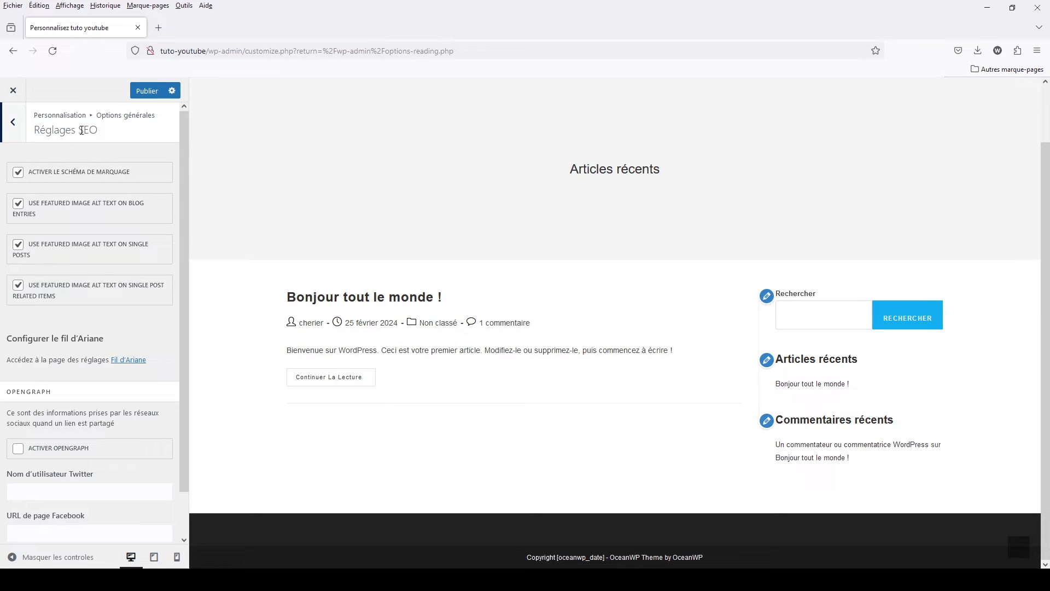
pyautogui.click(18, 204)
pyautogui.click(18, 244)
pyautogui.click(19, 207)
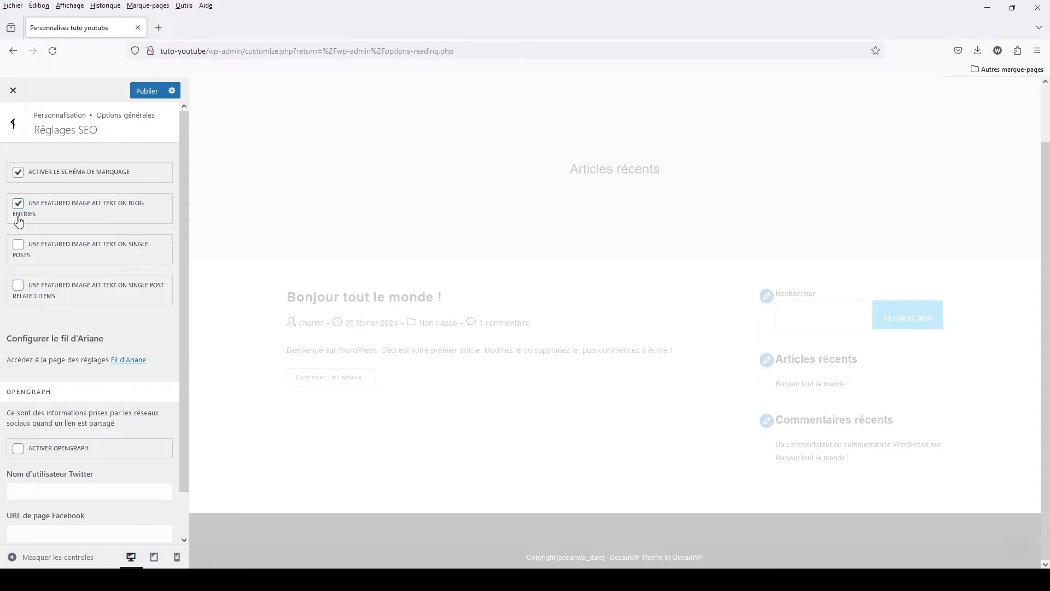
pyautogui.click(21, 249)
pyautogui.click(19, 285)
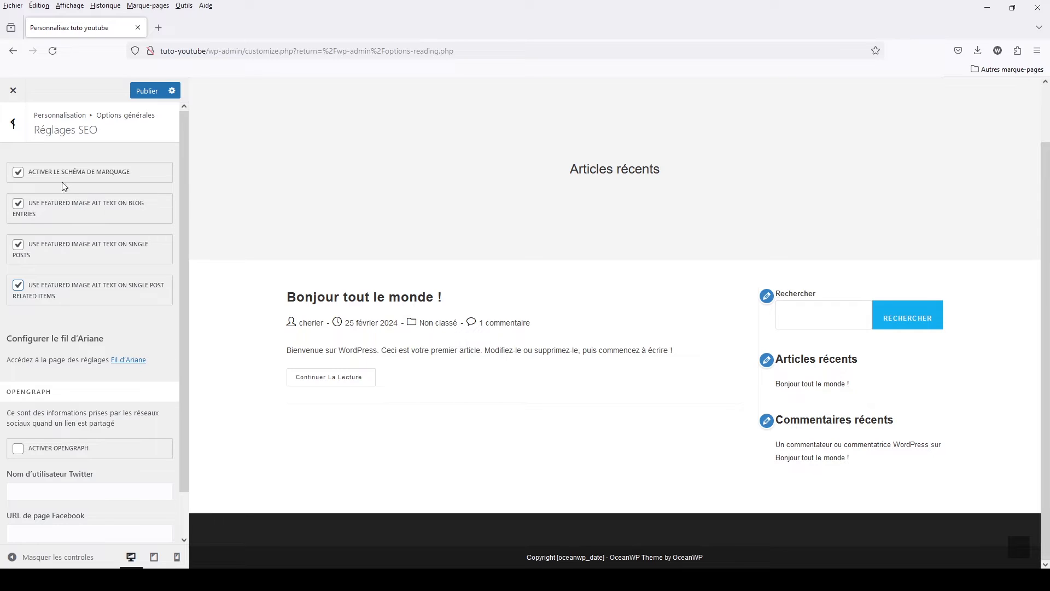
# - Review the OpenGraph options in Réglages SEO, including the Twitter and Facebook fields, and return to the Options générales list
pyautogui.scroll(-1, 100, 390)
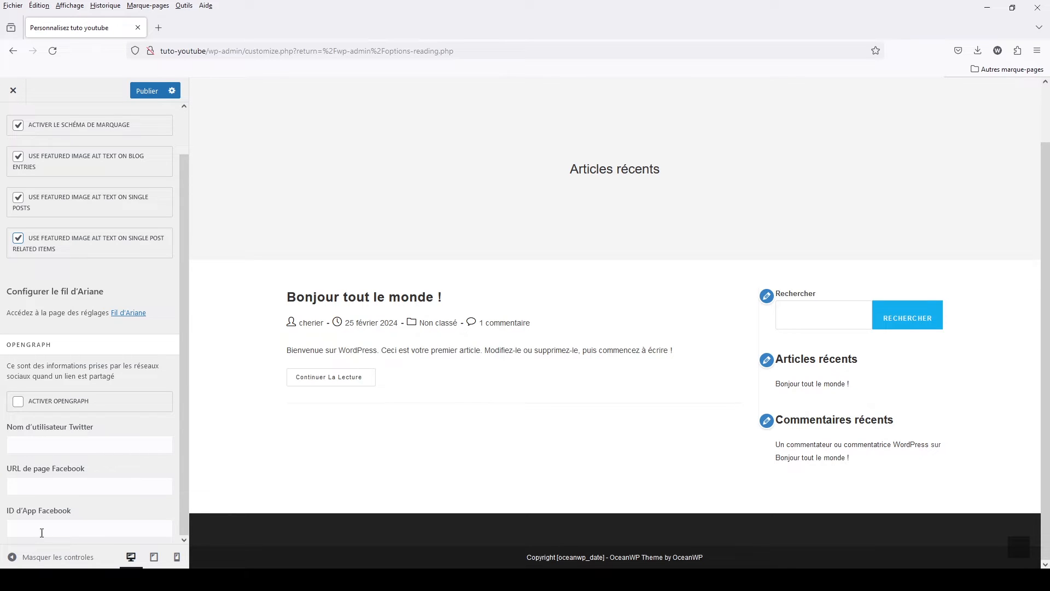
pyautogui.scroll(1, 82, 271)
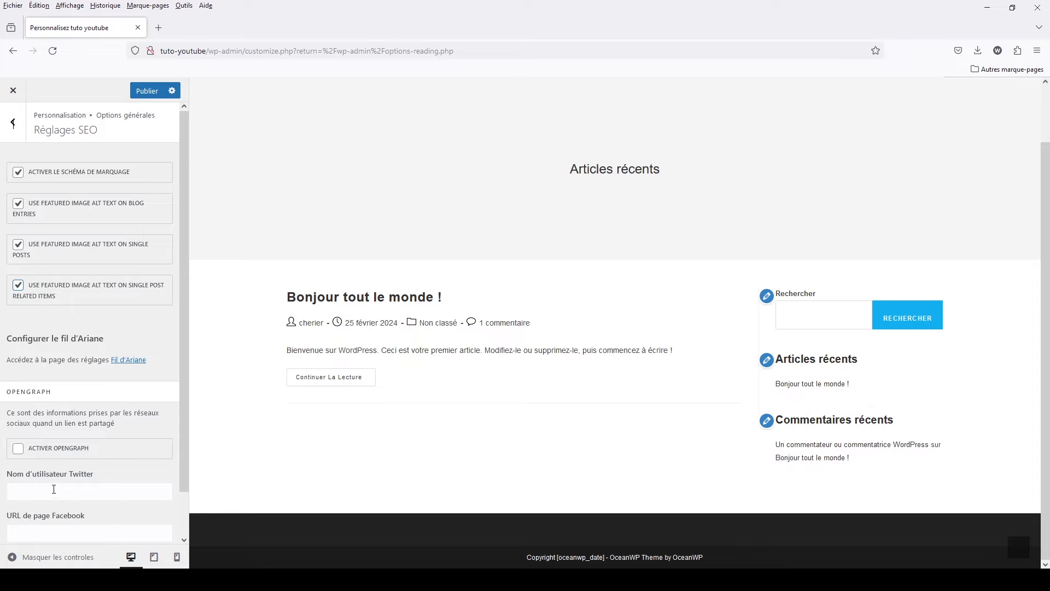
pyautogui.scroll(-1, 53, 493)
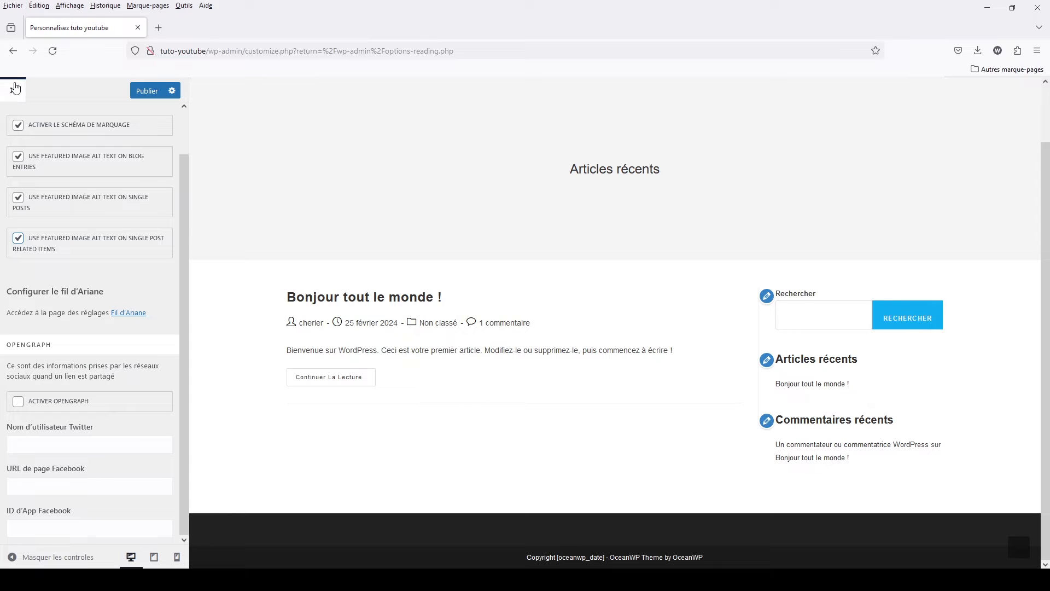
pyautogui.scroll(1, 49, 208)
pyautogui.click(12, 123)
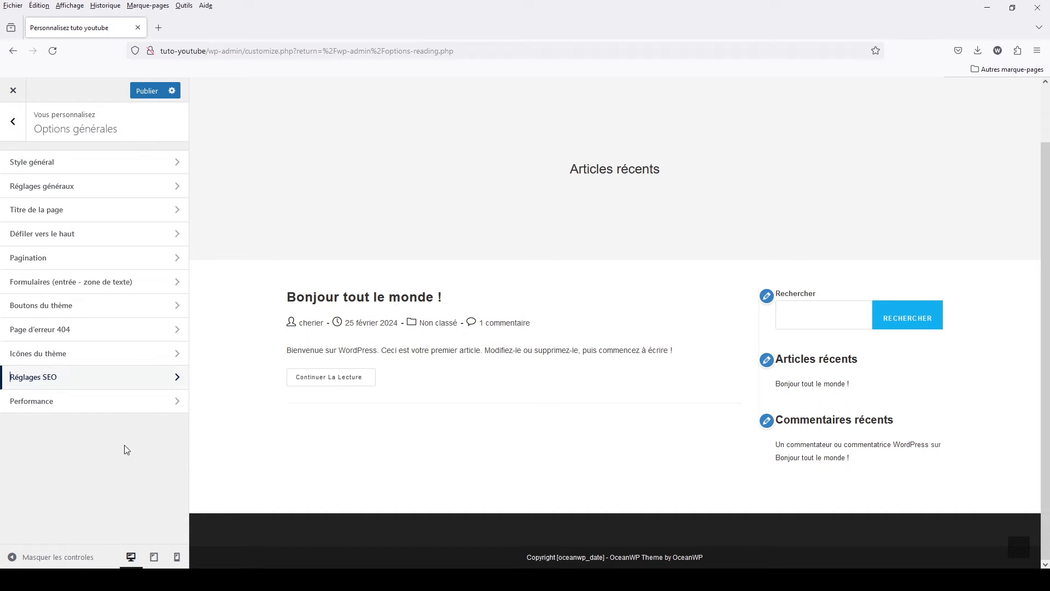
# - Review the style and script switches in the Performance settings and return to the main customizer list
pyautogui.click(64, 404)
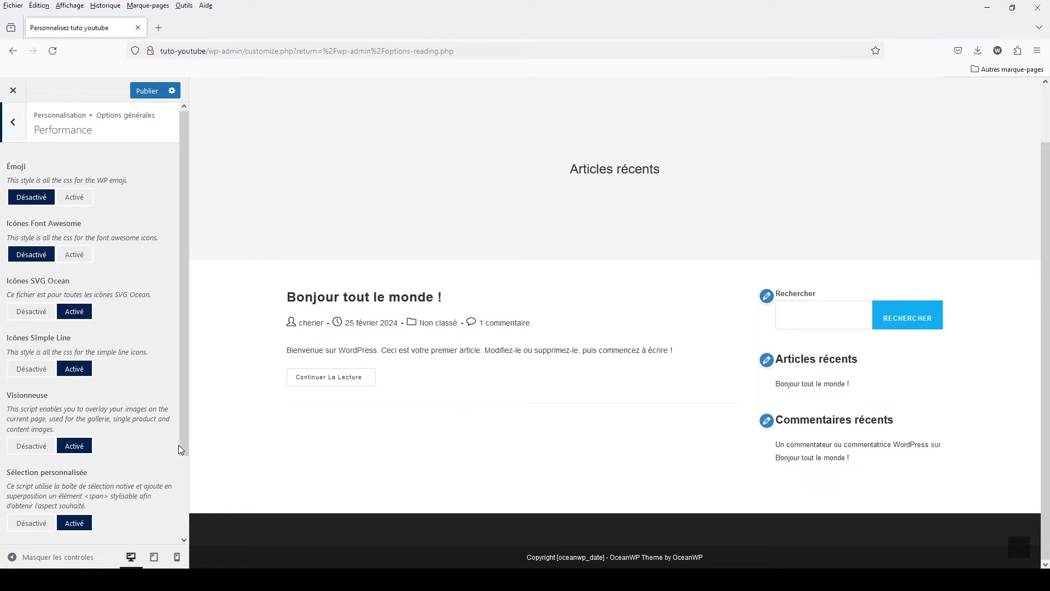
pyautogui.scroll(-2, 180, 448)
pyautogui.scroll(2, 180, 449)
pyautogui.click(14, 124)
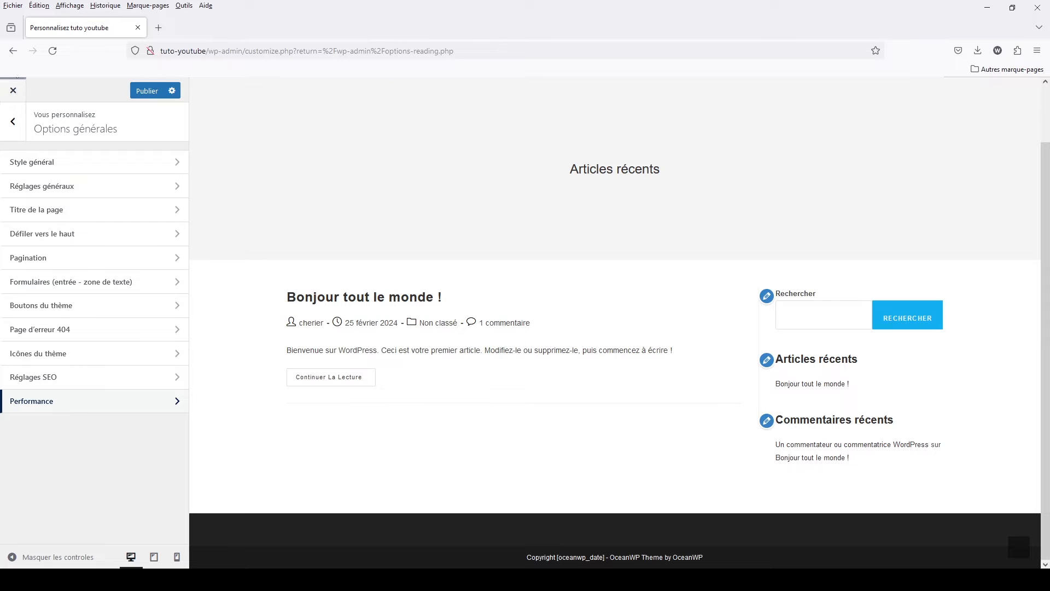
pyautogui.click(13, 121)
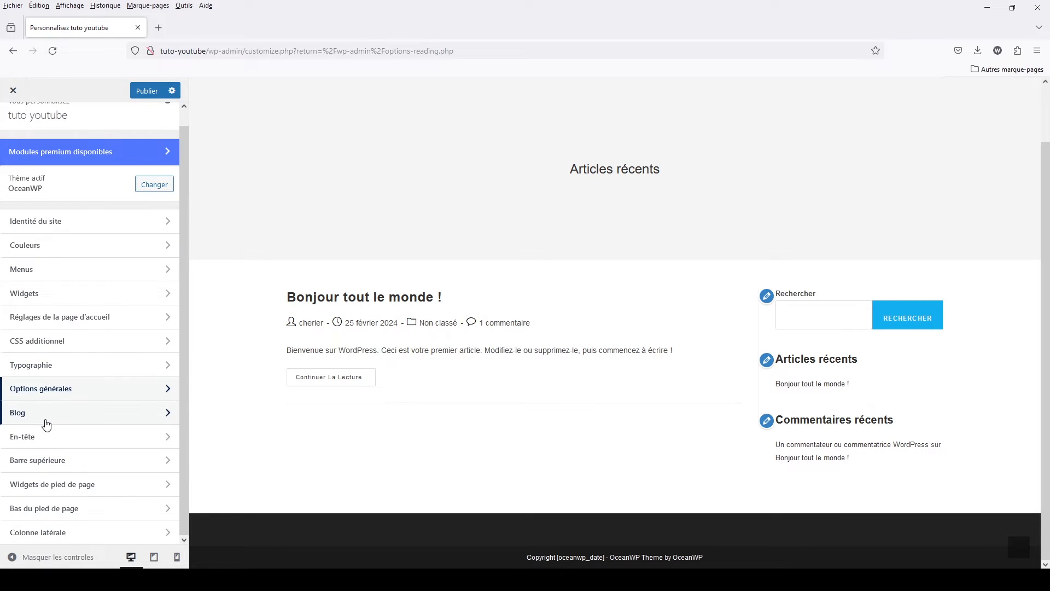
# - Open the Blog customizer's Entrées du blog settings and preview the Non classé category archive
pyautogui.click(46, 419)
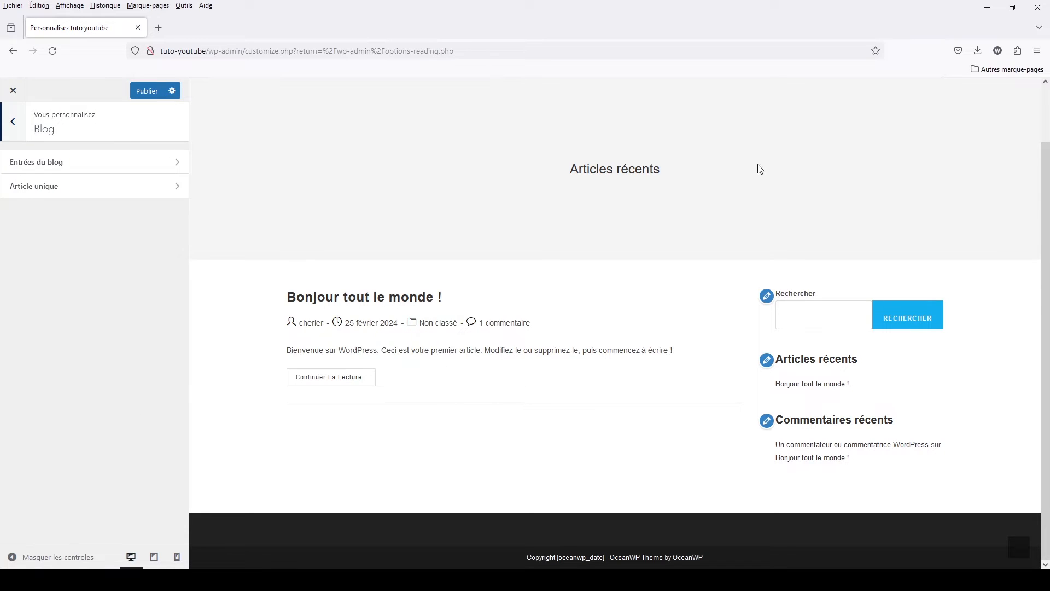
pyautogui.scroll(2, 542, 253)
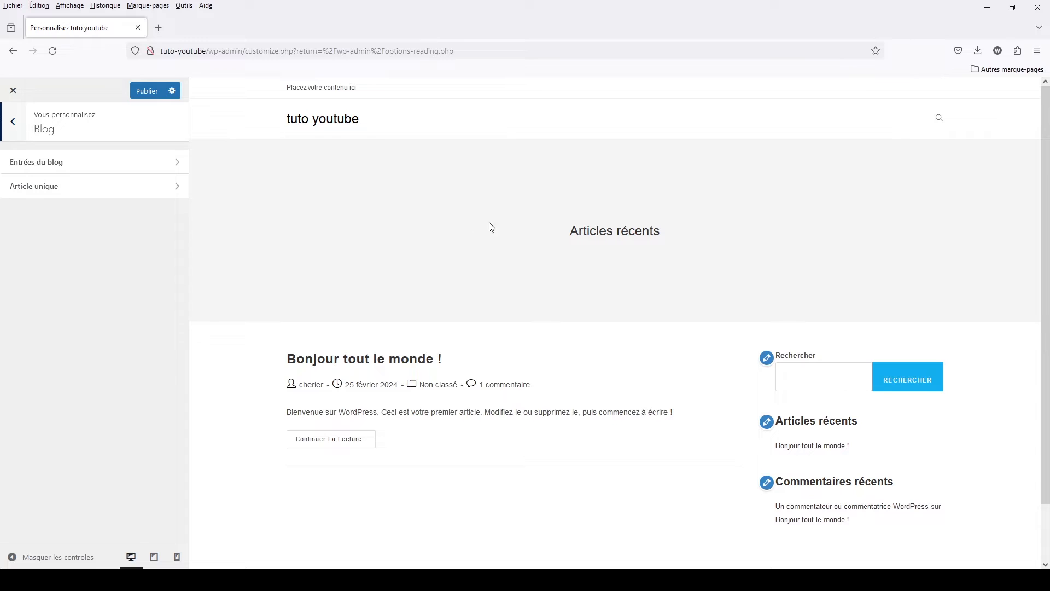
pyautogui.click(70, 163)
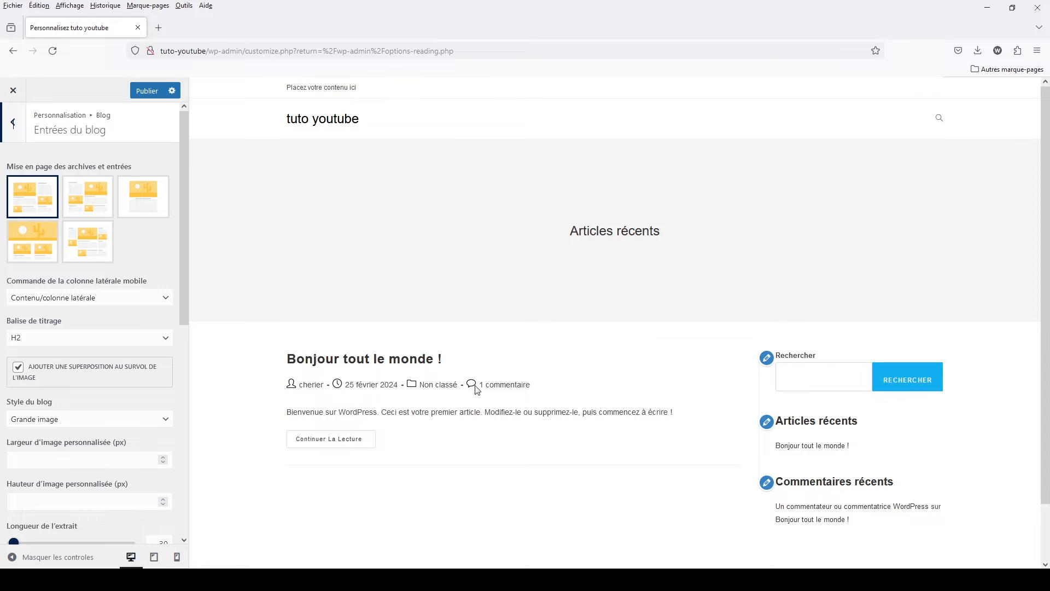
pyautogui.click(441, 384)
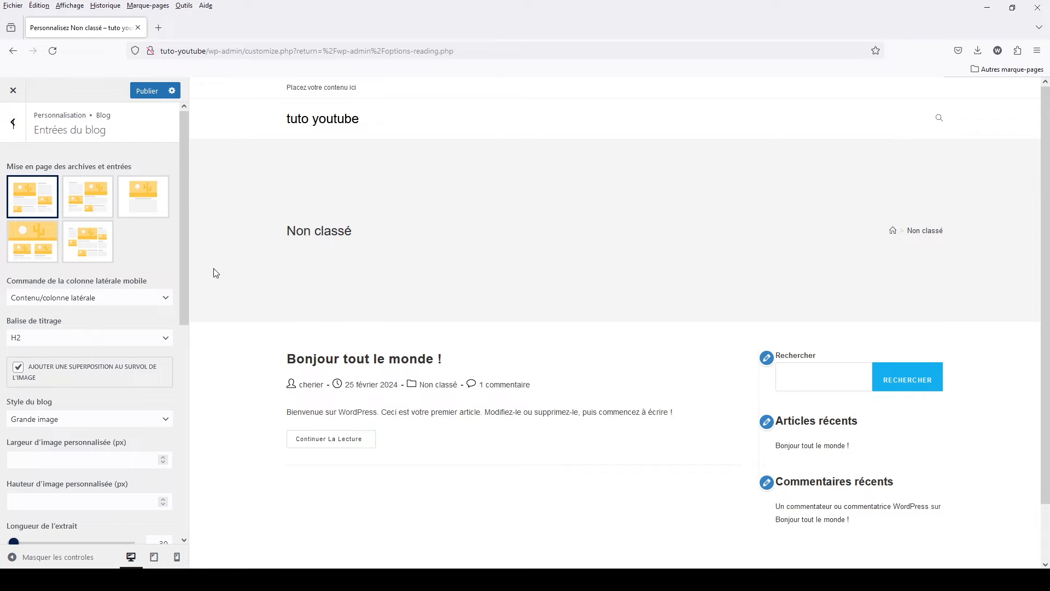
# - Set the archives and entries layout to the centred one without a sidebar, after trying the edge-to-edge layout, and return to the Blog settings
pyautogui.click(153, 192)
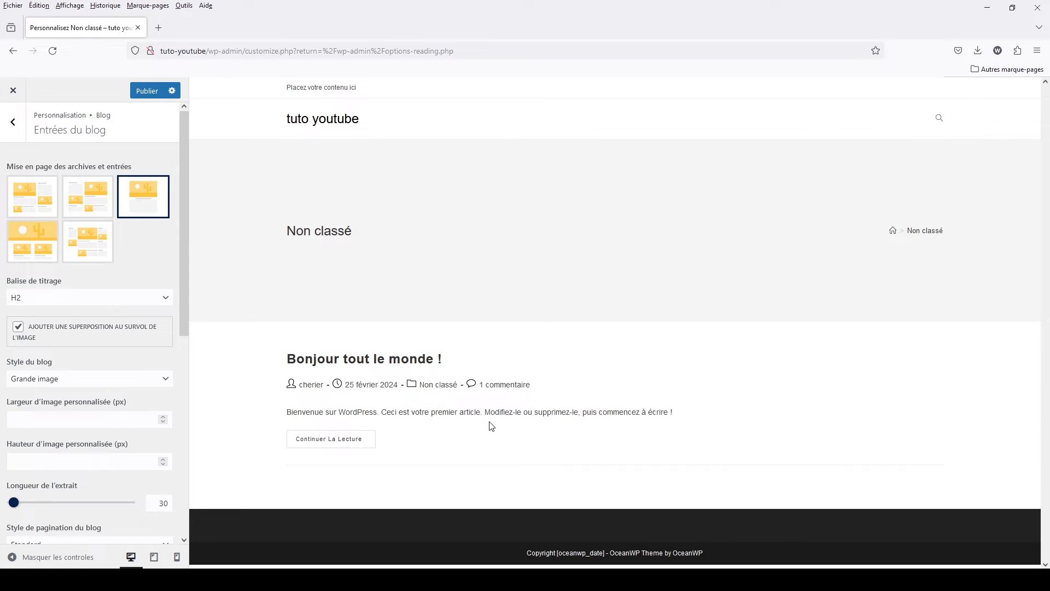
pyautogui.click(36, 249)
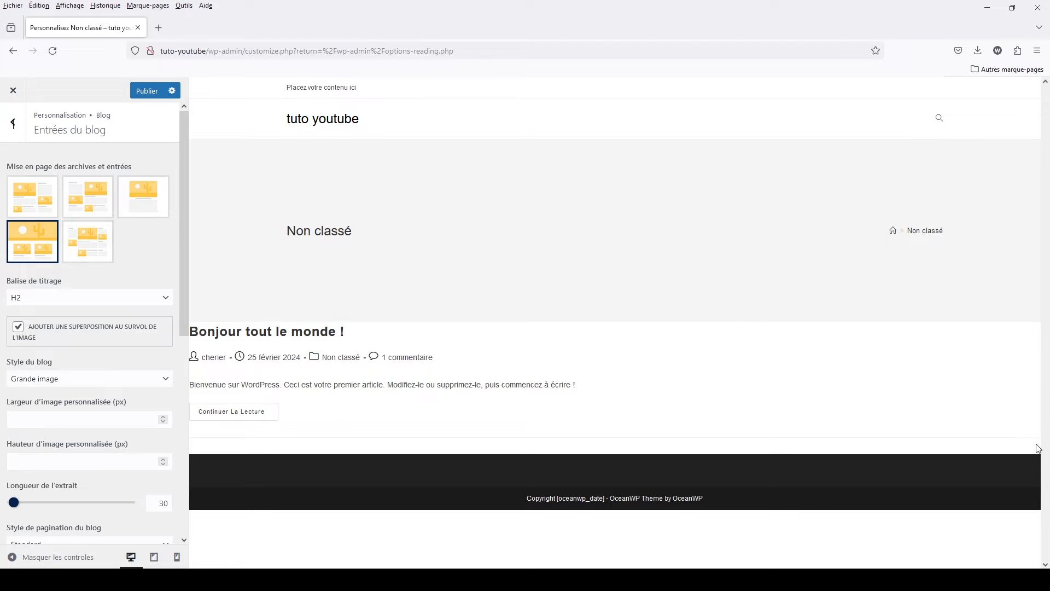
pyautogui.click(134, 205)
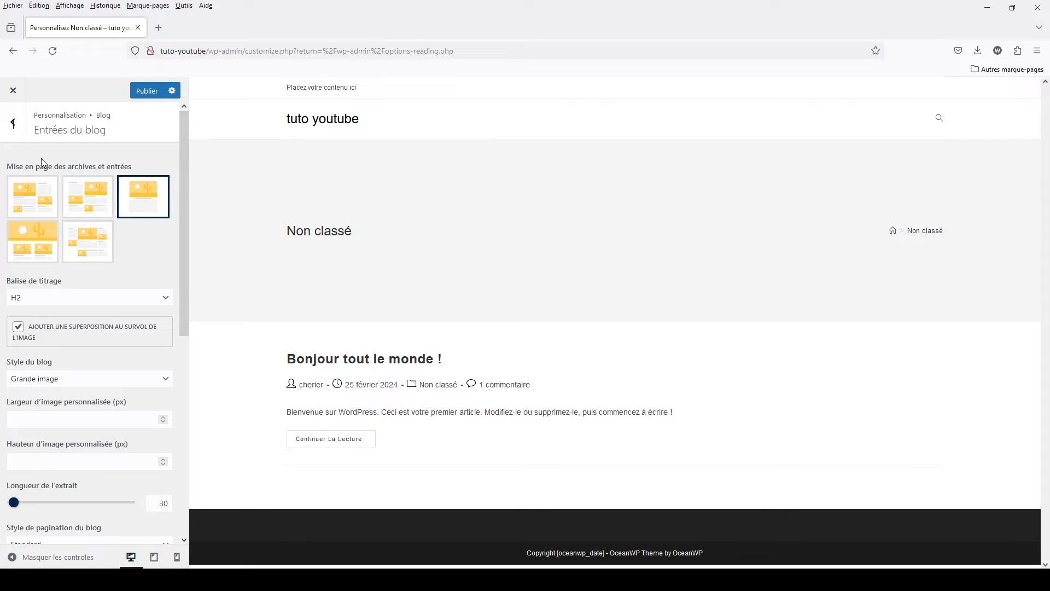
pyautogui.click(14, 127)
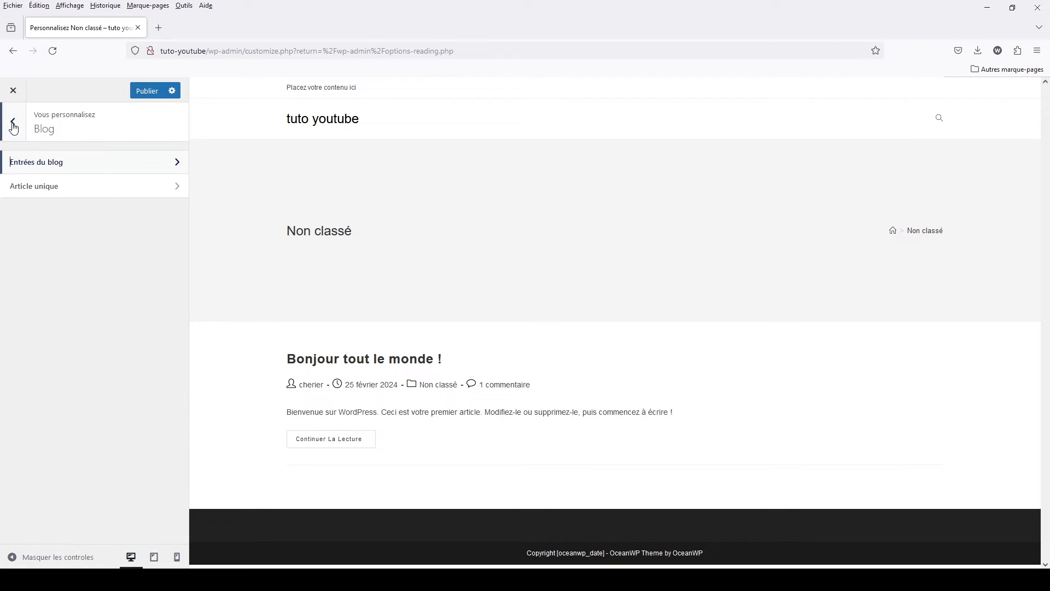
# - In the Article unique settings, try the centred layout without a sidebar on the "Bonjour tout le monde !" post, and set the right-sidebar layout
pyautogui.click(26, 188)
pyautogui.click(145, 211)
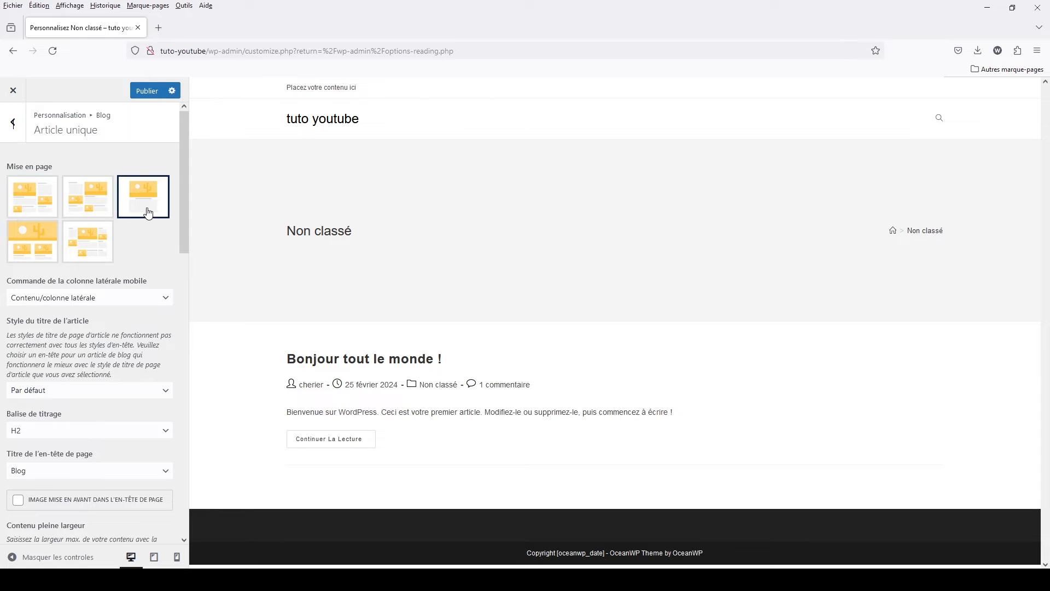
pyautogui.click(349, 361)
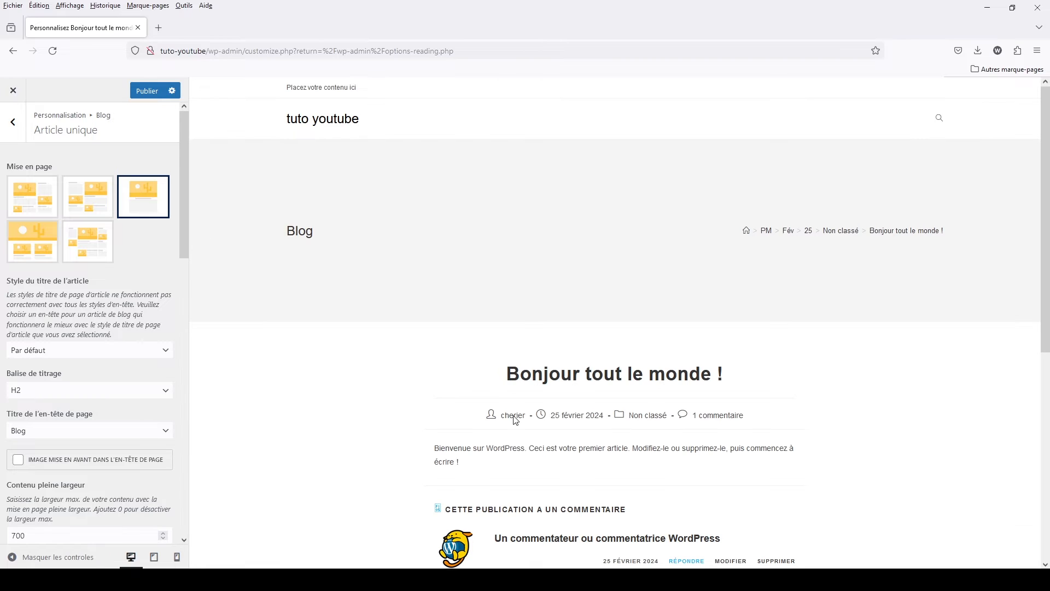
pyautogui.scroll(-6, 580, 432)
pyautogui.scroll(4, 578, 422)
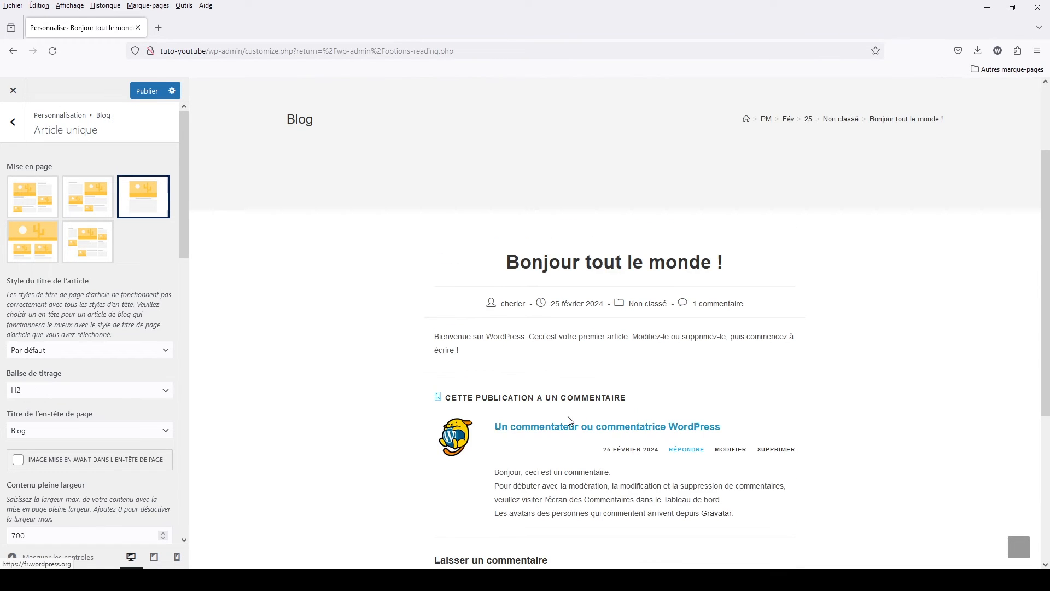
pyautogui.click(52, 196)
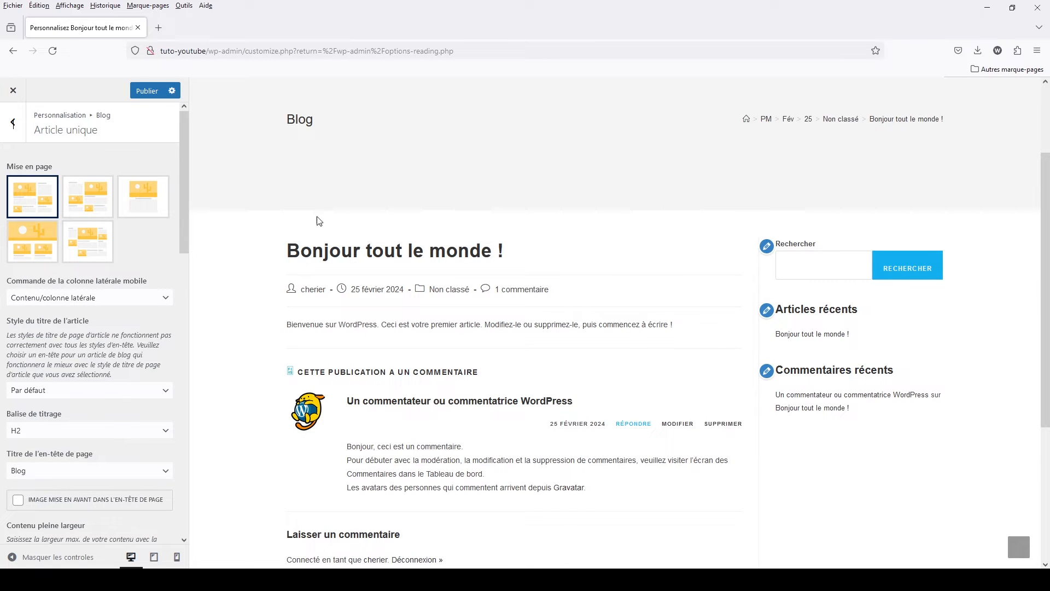
# - Review the Article unique title and heading options against the previewed post's title, and return to the Blog settings
pyautogui.scroll(-6, 70, 451)
pyautogui.scroll(2, 66, 446)
pyautogui.scroll(2, 24, 249)
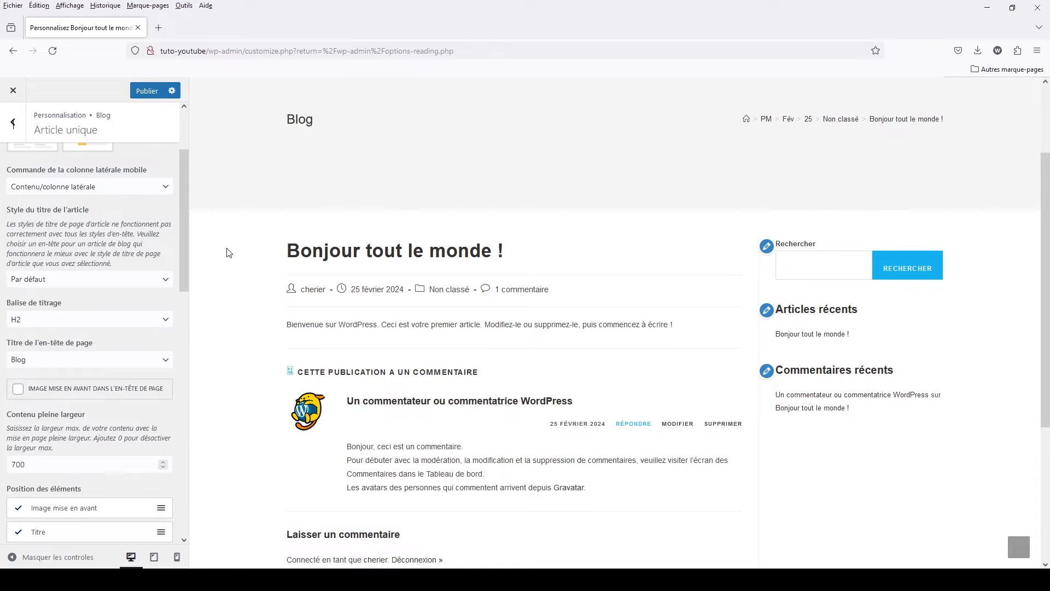
pyautogui.moveTo(287, 250); pyautogui.dragTo(511, 252)
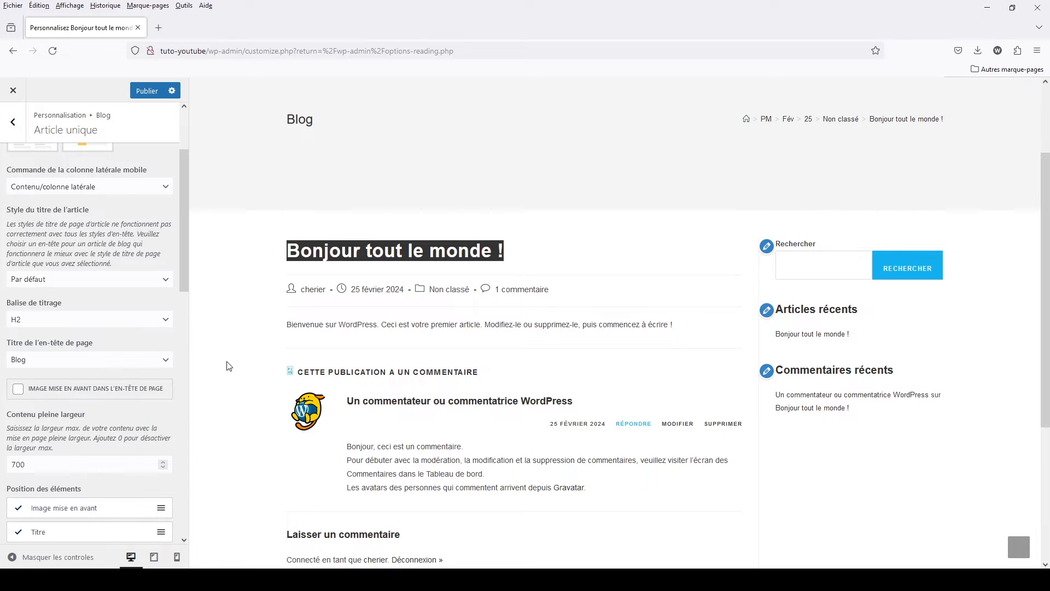
pyautogui.scroll(3, 498, 413)
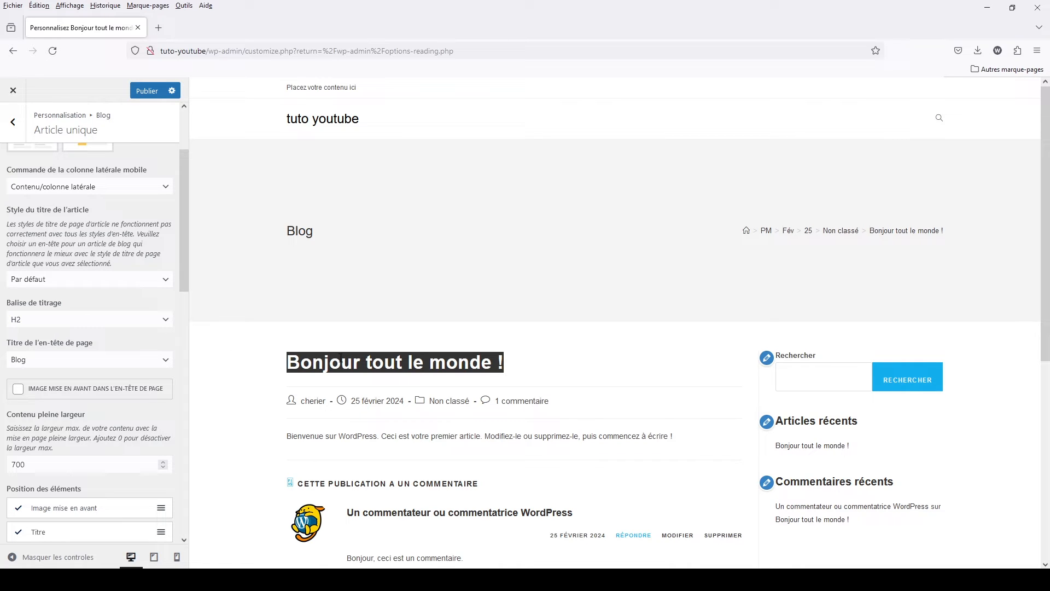
pyautogui.click(13, 123)
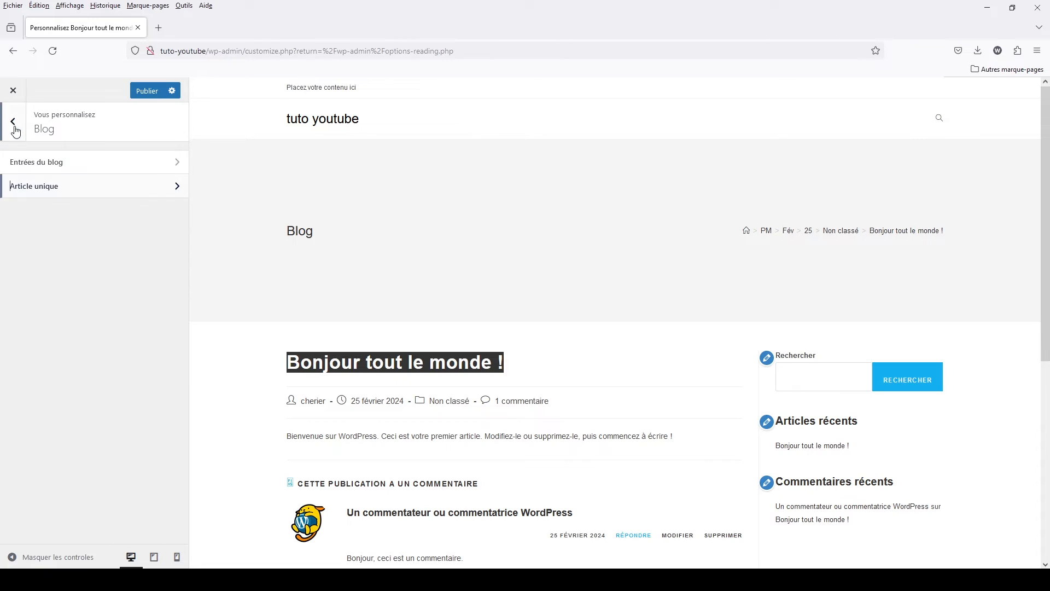
# - Examine the Balise de titrage choices in Entrées du blog against the 25 février 2024 archive preview, and return to the main customizer list
pyautogui.click(29, 161)
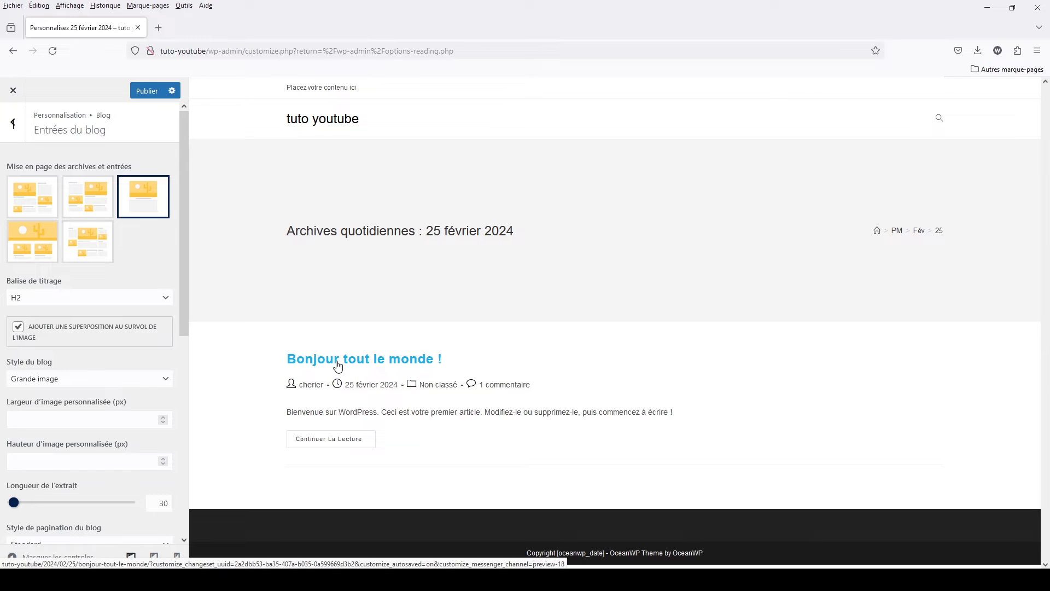
pyautogui.click(32, 300)
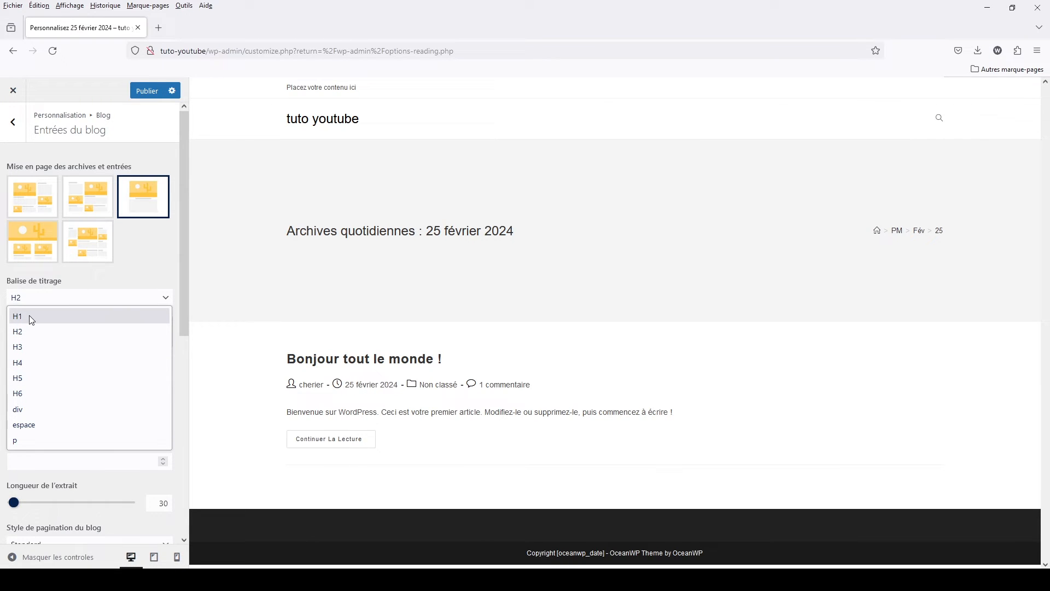
pyautogui.click(347, 228)
pyautogui.moveTo(346, 229); pyautogui.dragTo(515, 230)
pyautogui.click(12, 131)
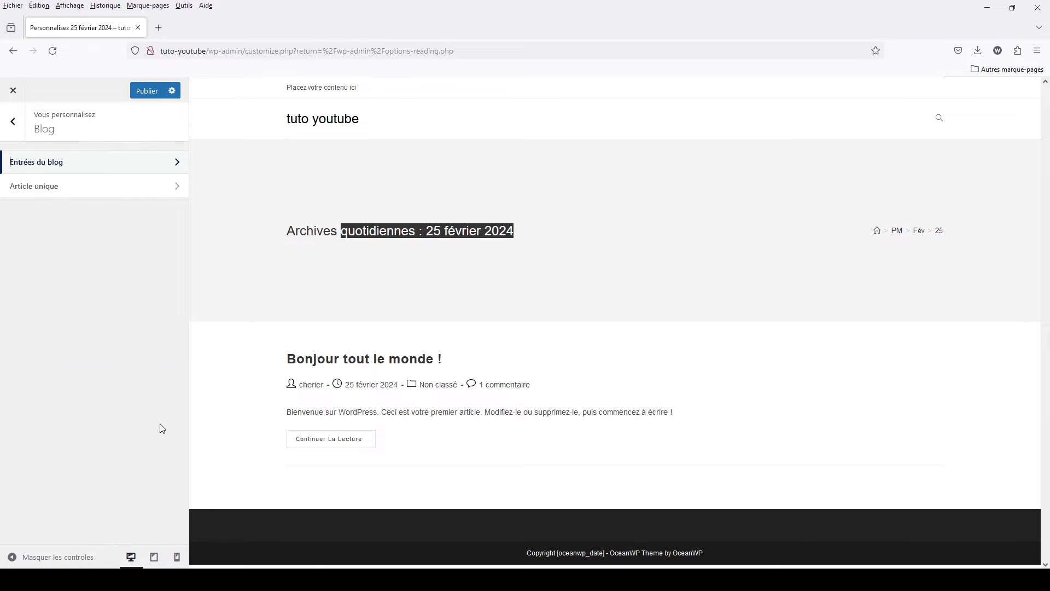
pyautogui.click(13, 121)
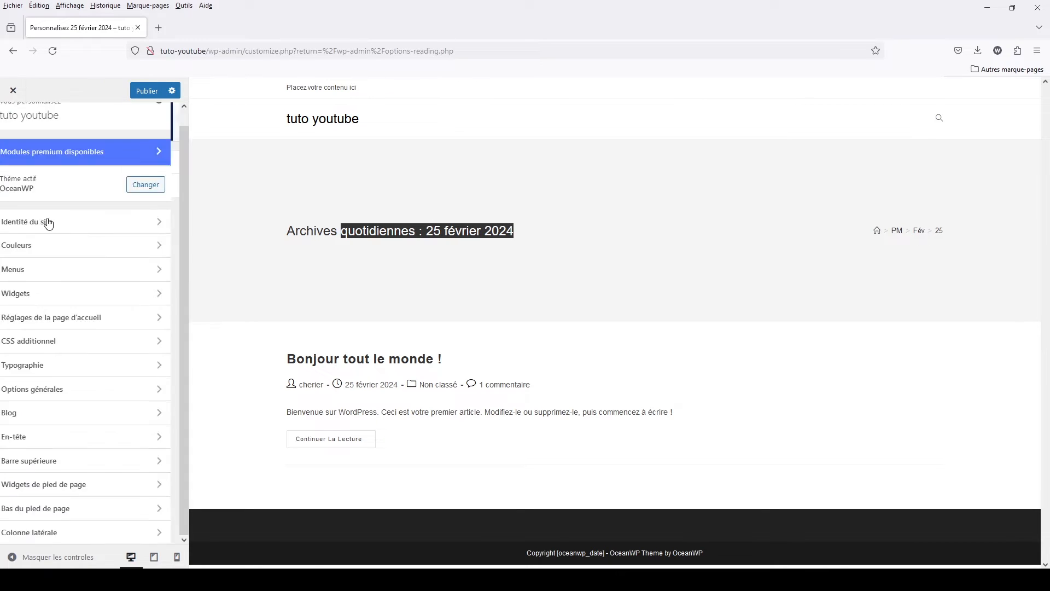
# - Try the Transparent style in the En-tête general settings, restore the Minimal style, and return to the main customizer list
pyautogui.click(45, 443)
pyautogui.click(61, 168)
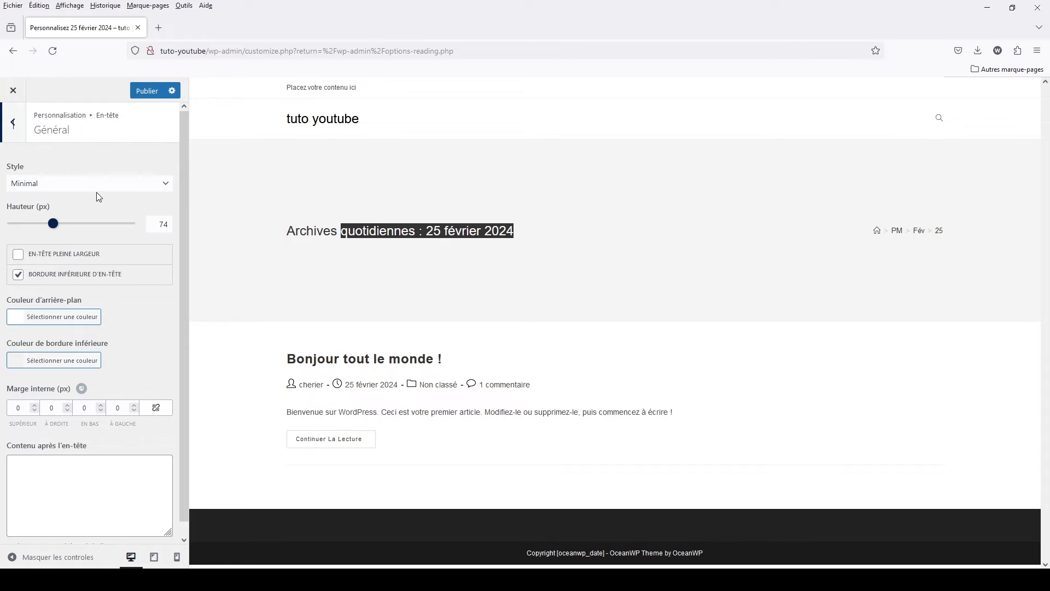
pyautogui.click(99, 192)
pyautogui.click(90, 213)
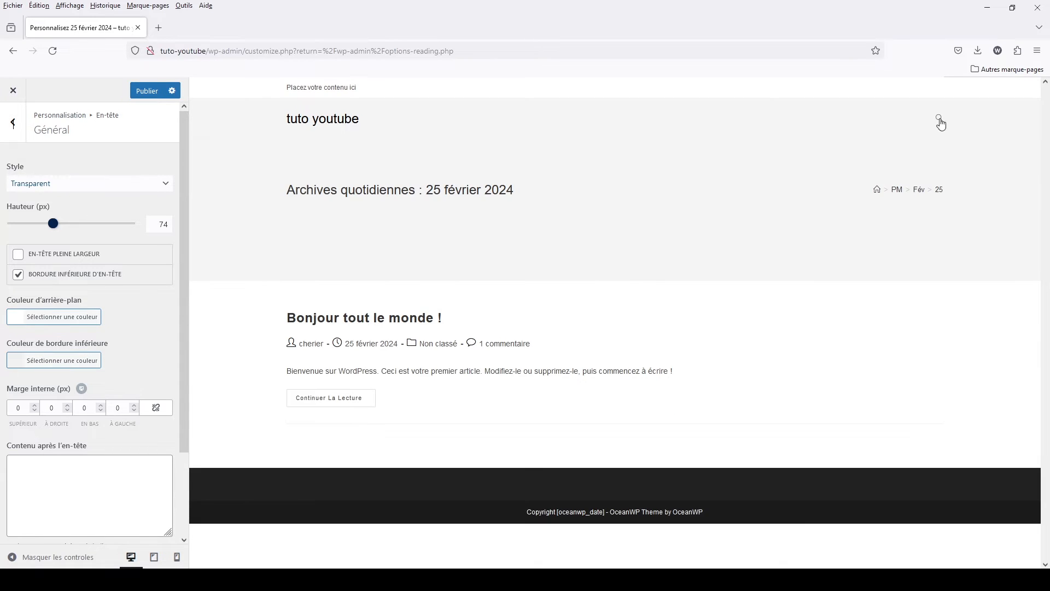
pyautogui.click(77, 188)
pyautogui.click(71, 202)
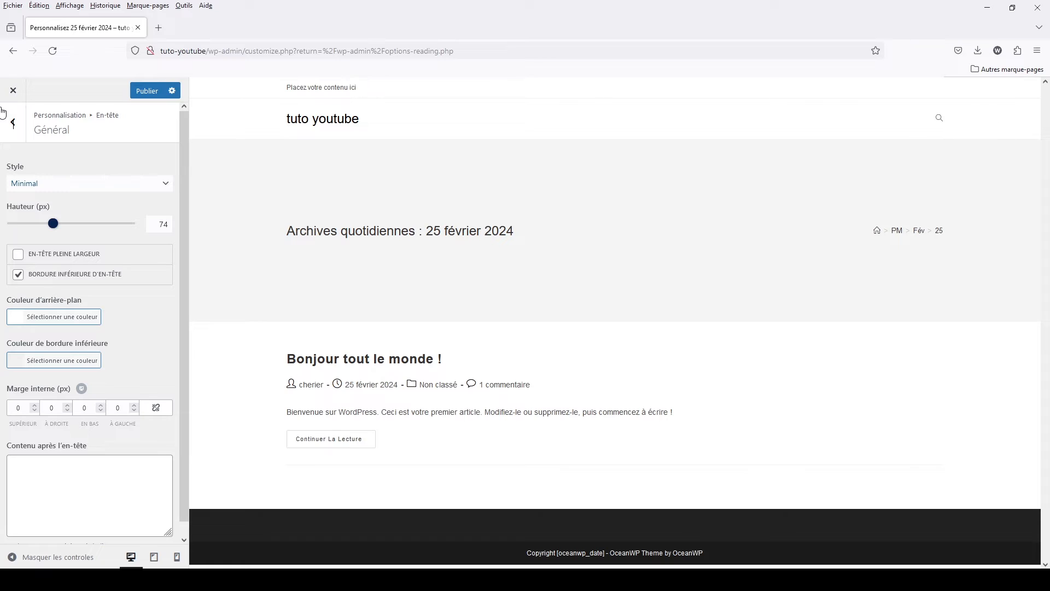
pyautogui.click(13, 125)
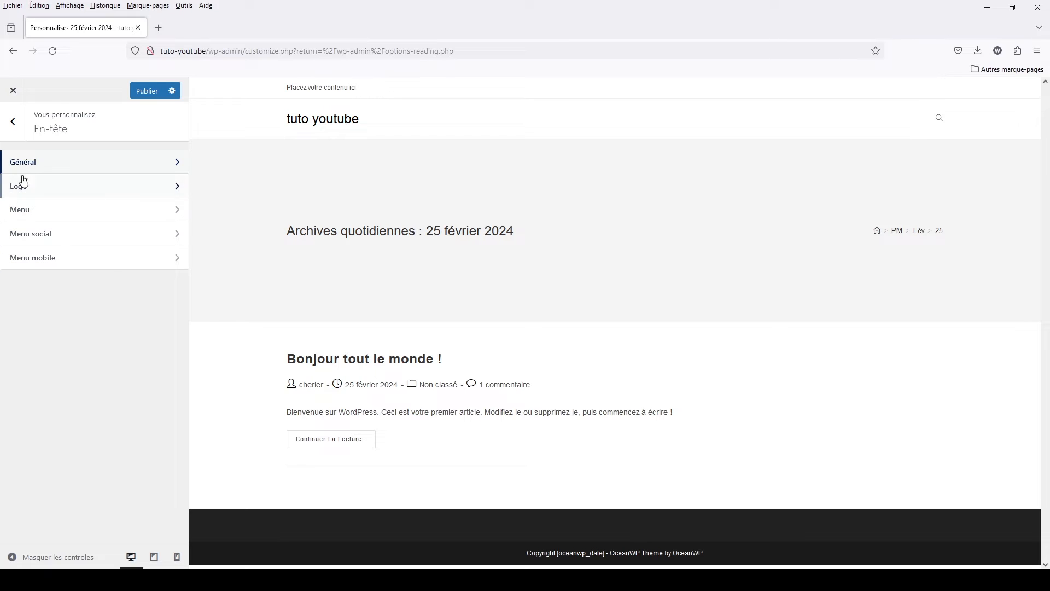
pyautogui.click(17, 125)
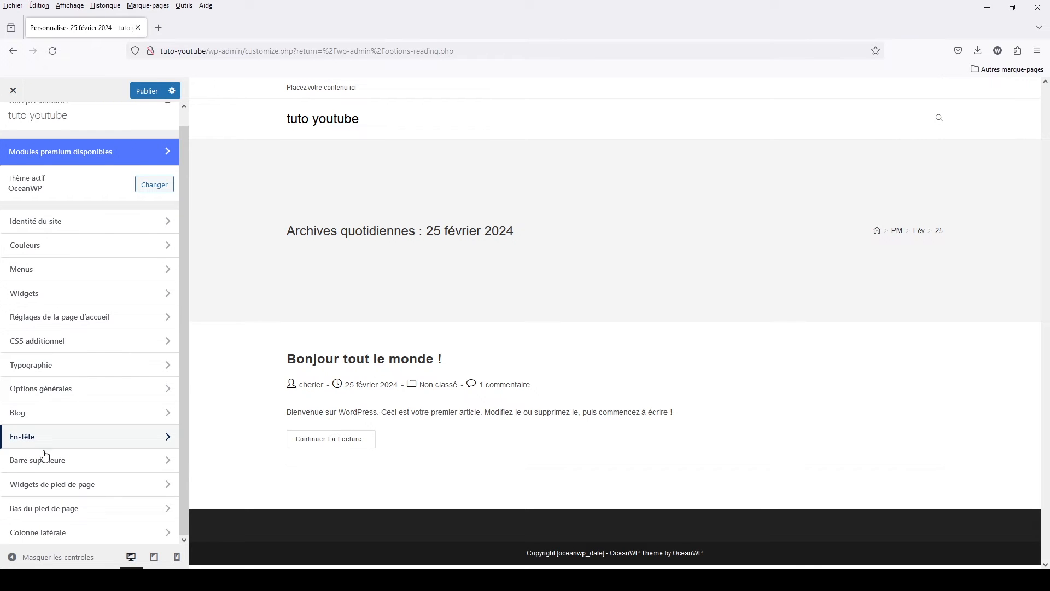
# - Disable and re-enable the top bar in the Barre supérieure general settings, and return to the main customizer list
pyautogui.click(48, 461)
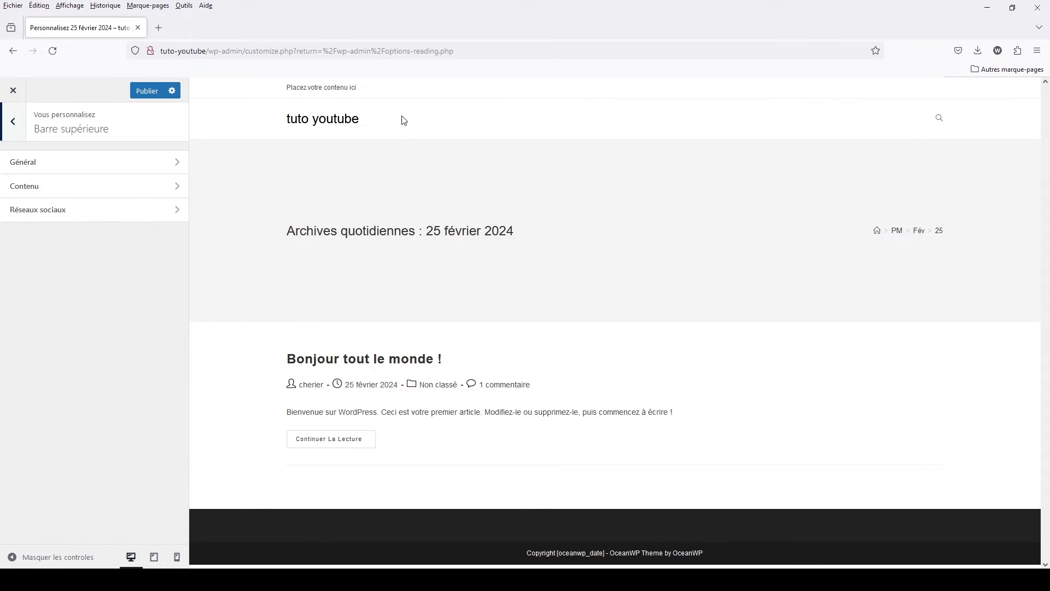
pyautogui.click(28, 163)
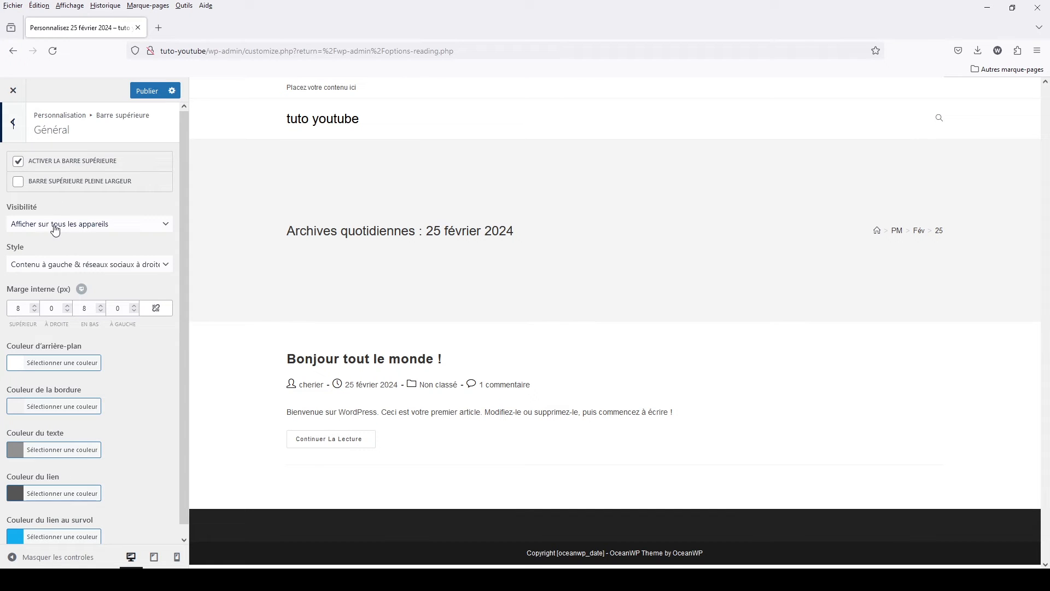
pyautogui.click(19, 162)
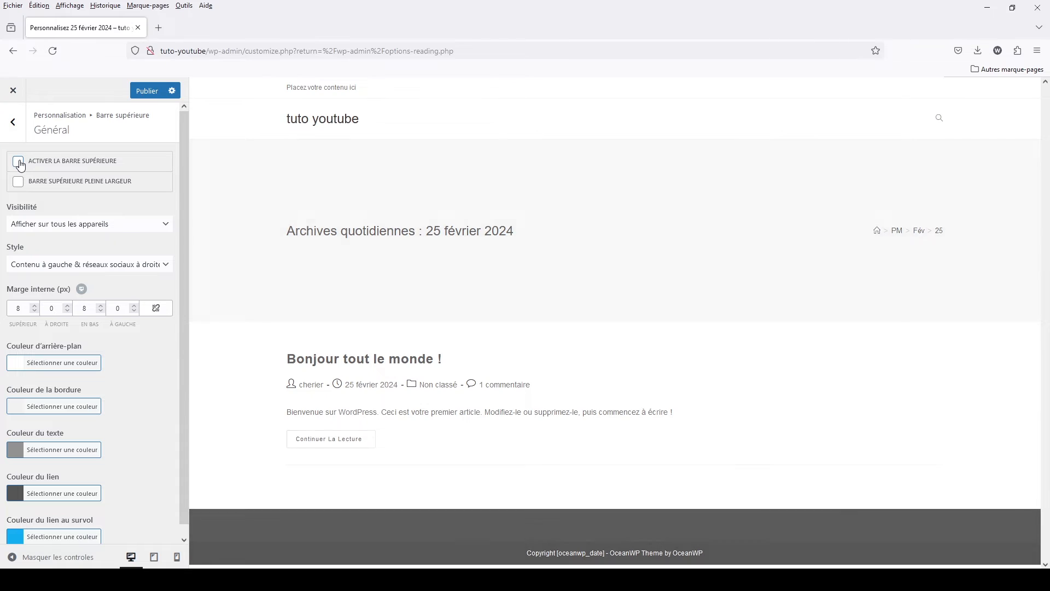
pyautogui.click(20, 163)
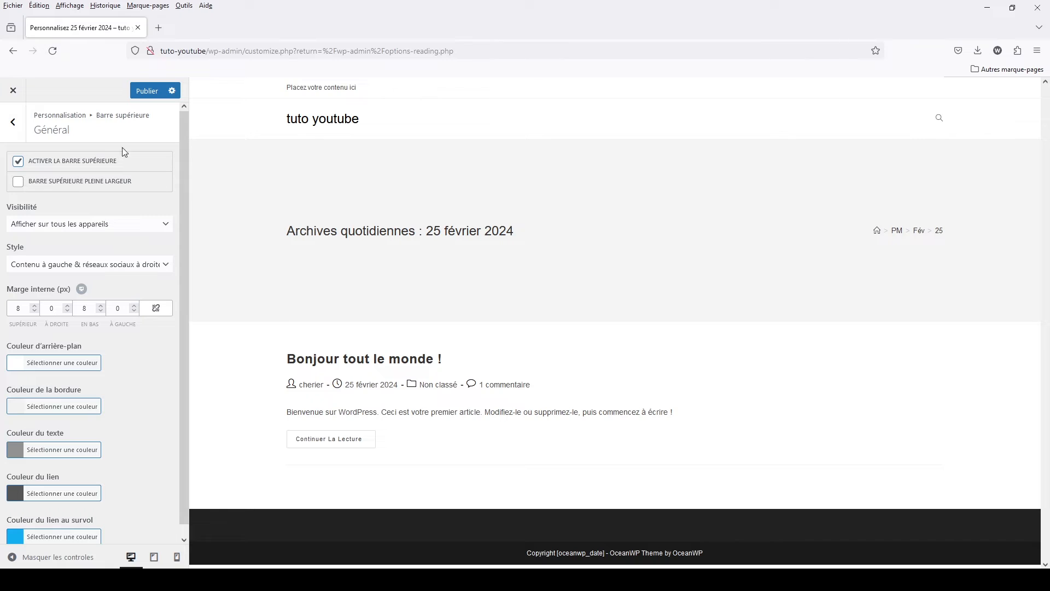
pyautogui.click(12, 122)
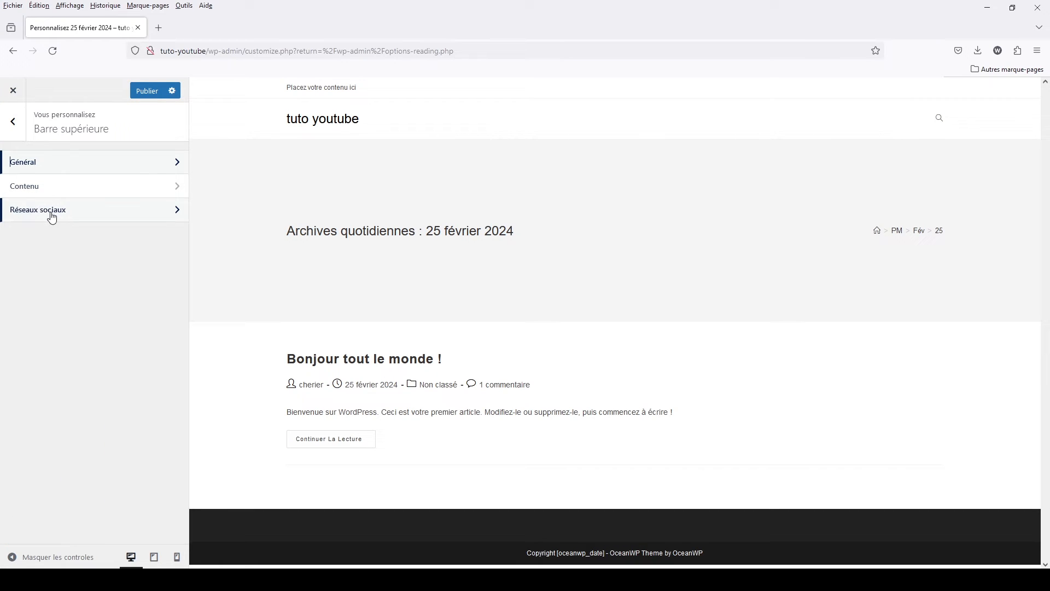
pyautogui.click(9, 120)
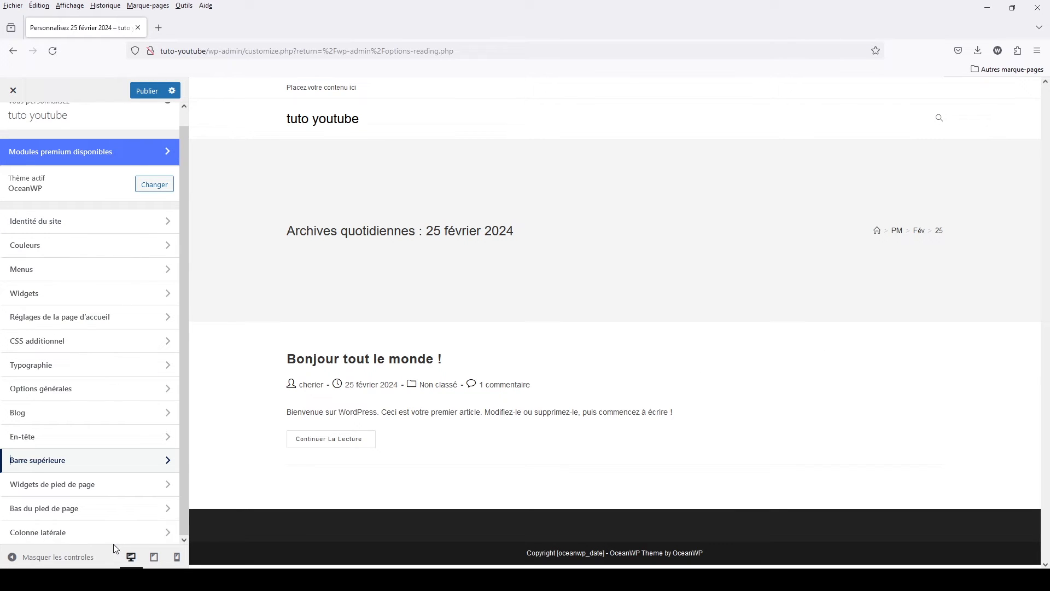
# - Examine the Widgets de pied de page visibility and template choices and the Colonne latérale settings, returning to the main customizer list
pyautogui.click(40, 489)
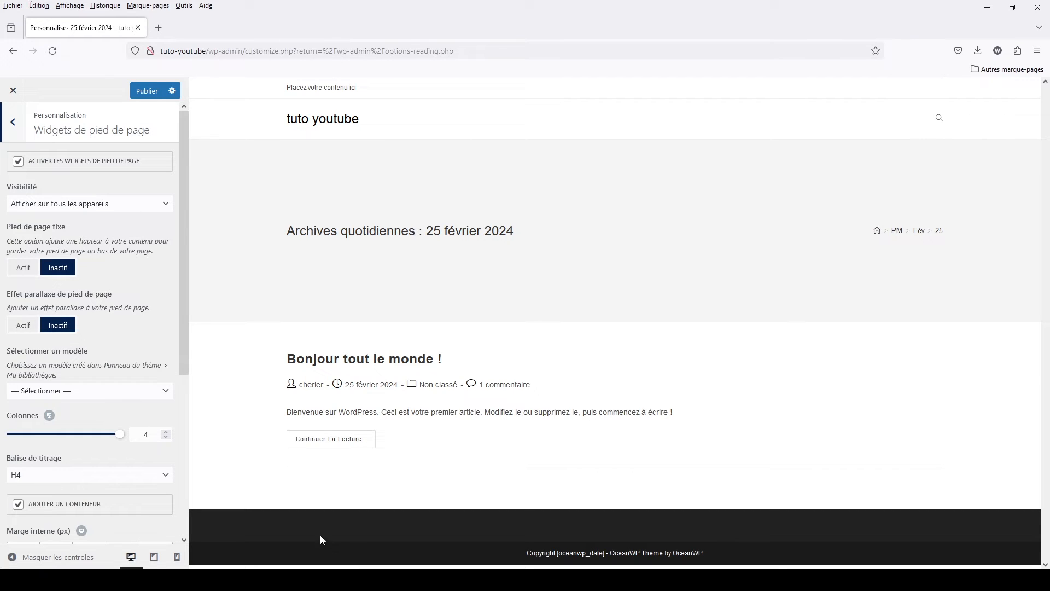
pyautogui.click(12, 124)
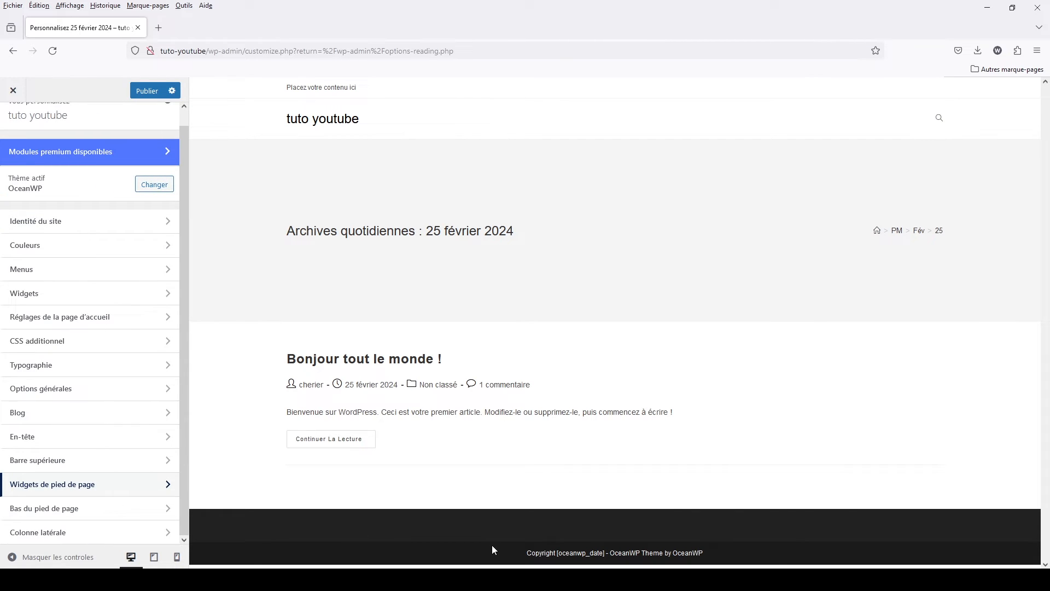
pyautogui.click(74, 487)
pyautogui.click(63, 211)
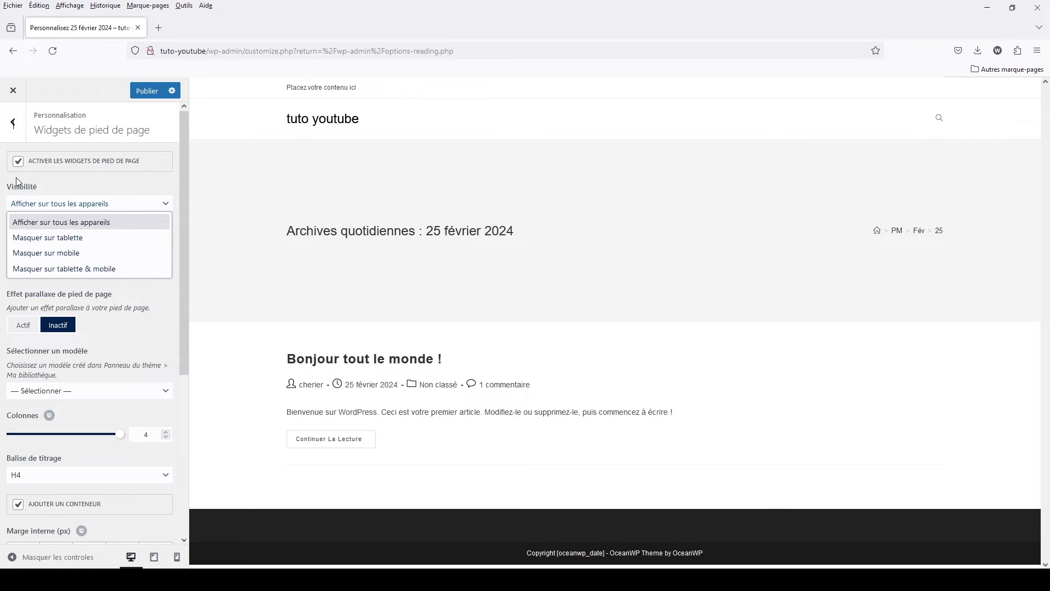
pyautogui.click(63, 392)
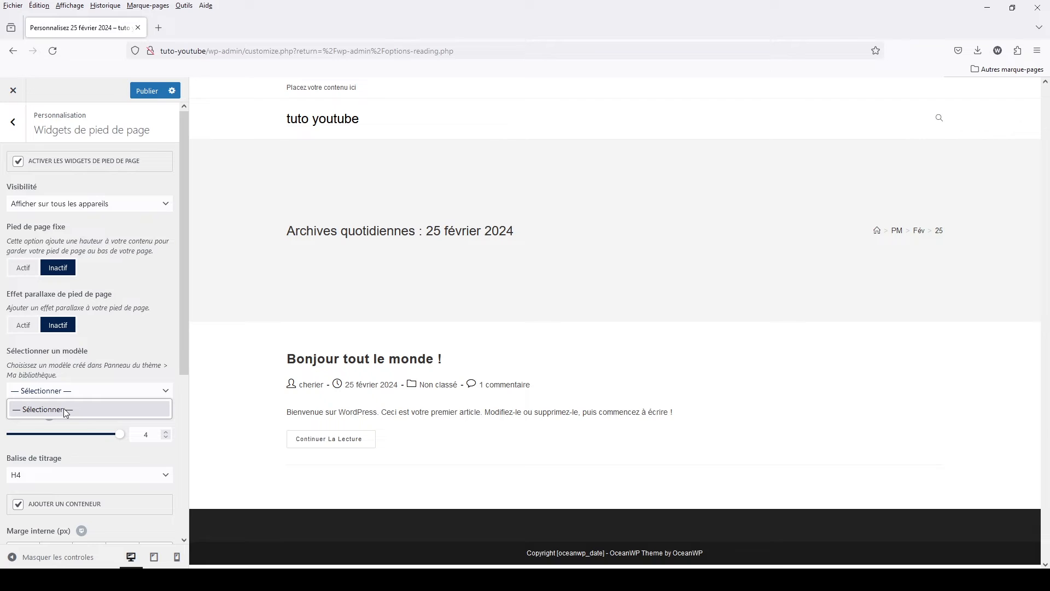
pyautogui.click(13, 122)
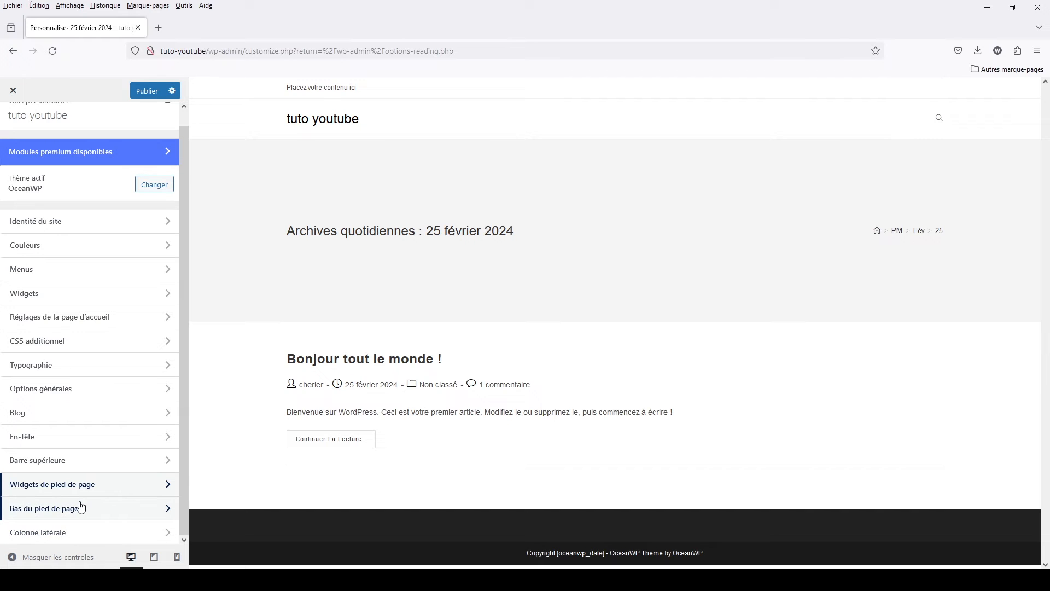
pyautogui.click(53, 533)
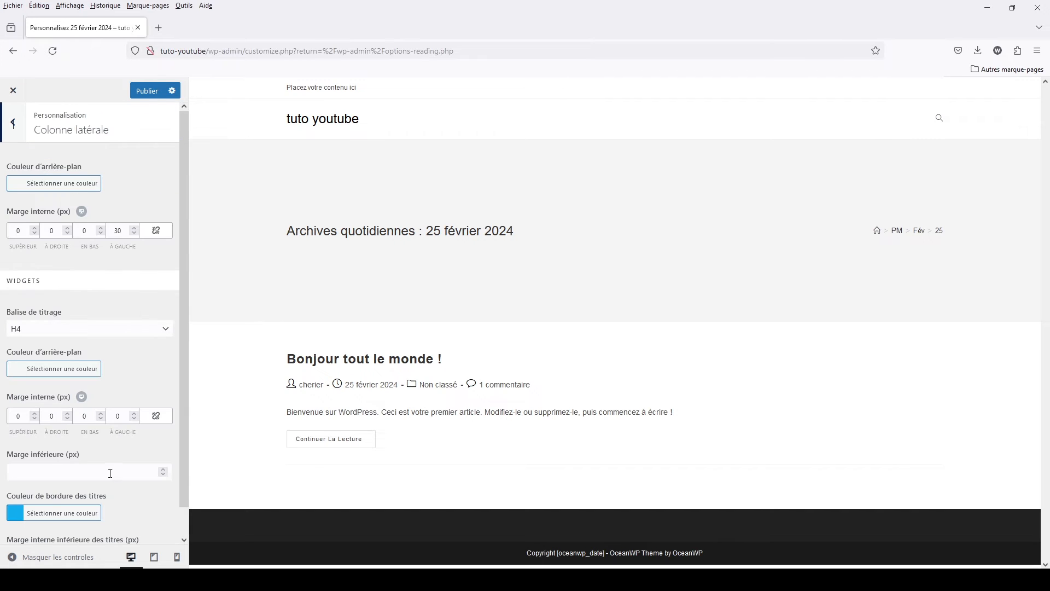
pyautogui.click(15, 127)
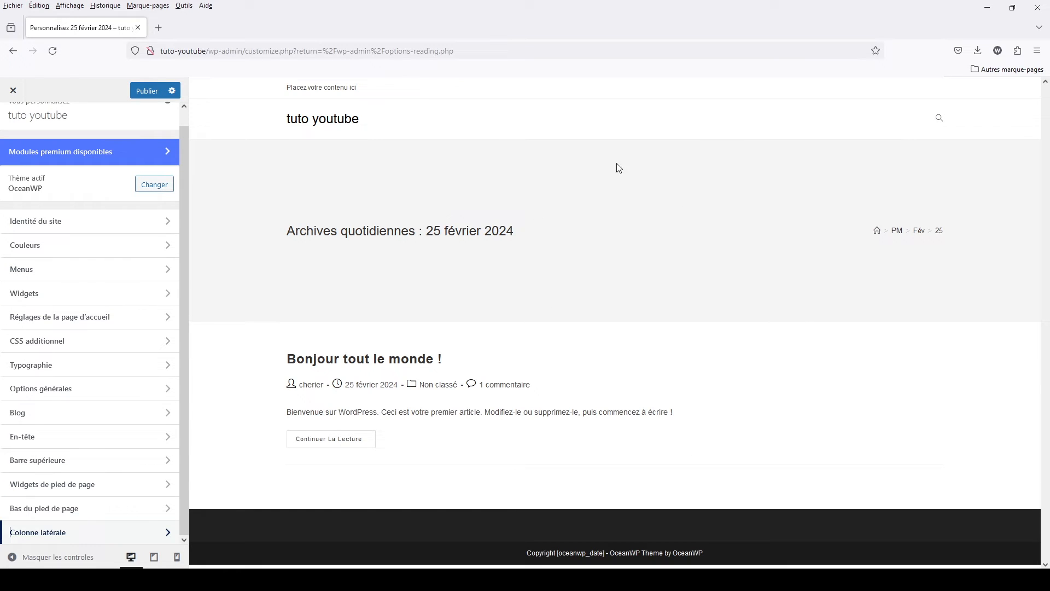
# - Publish the customizer changes and close the customizer
pyautogui.click(146, 91)
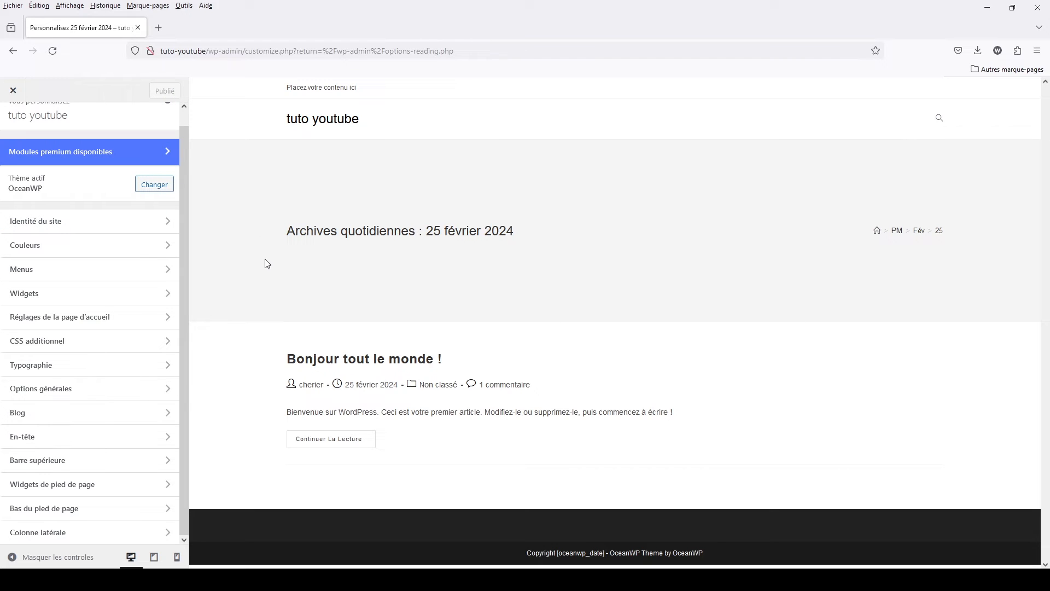
pyautogui.click(12, 91)
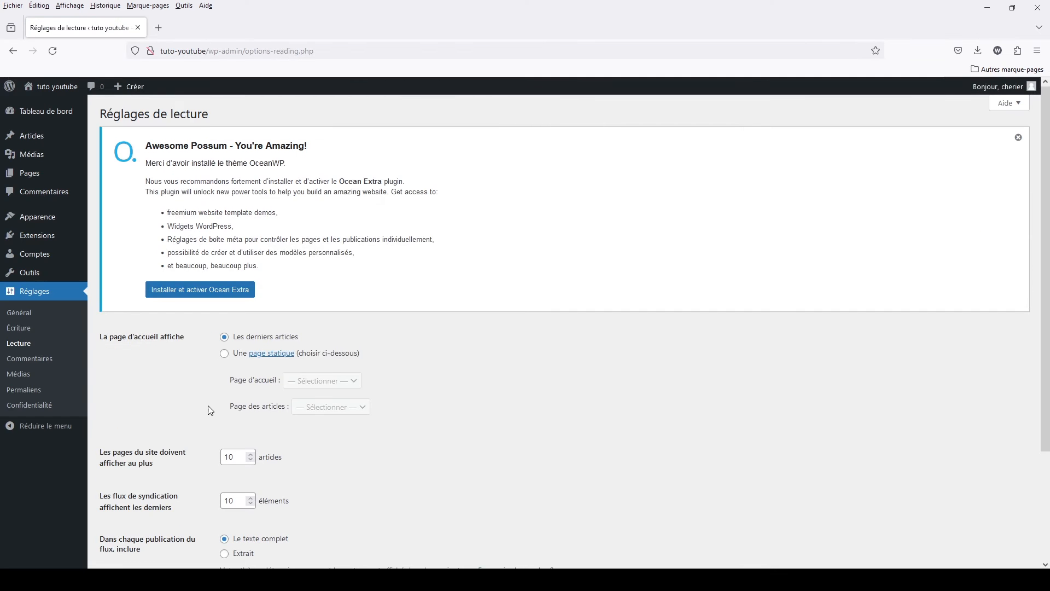
# - Install and activate the recommended Ocean Extra plugin, and open the OceanWP panel, skipping its notification opt-in
pyautogui.moveTo(48, 236)
pyautogui.click(200, 290)
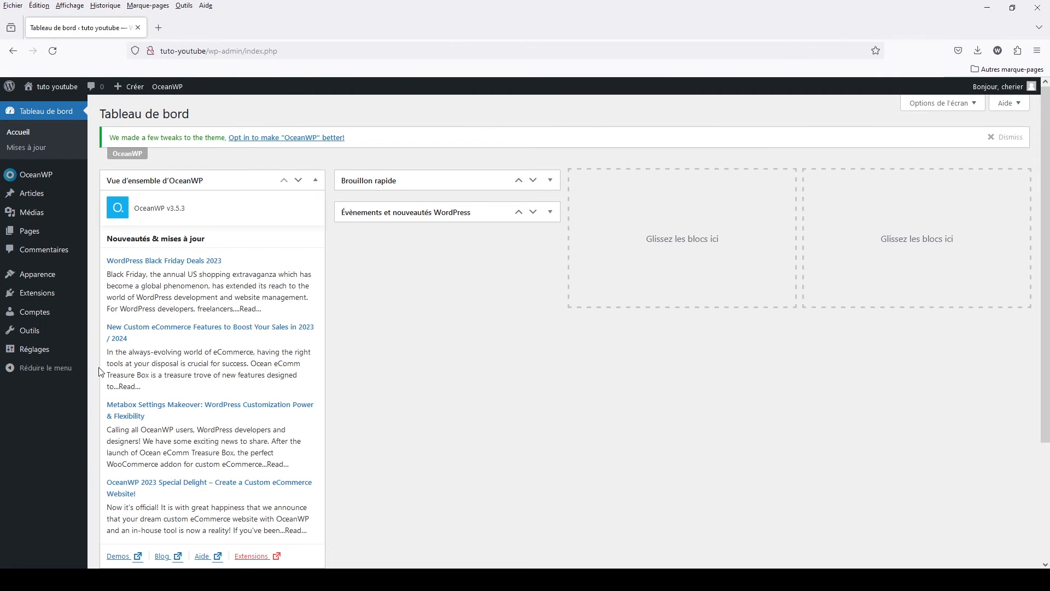
pyautogui.click(30, 175)
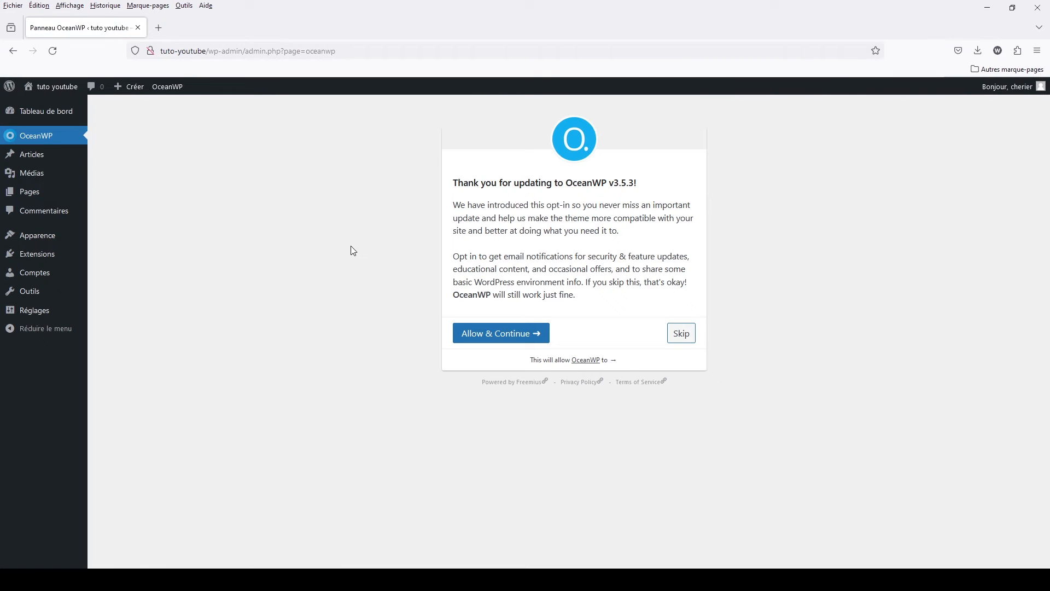
pyautogui.click(682, 333)
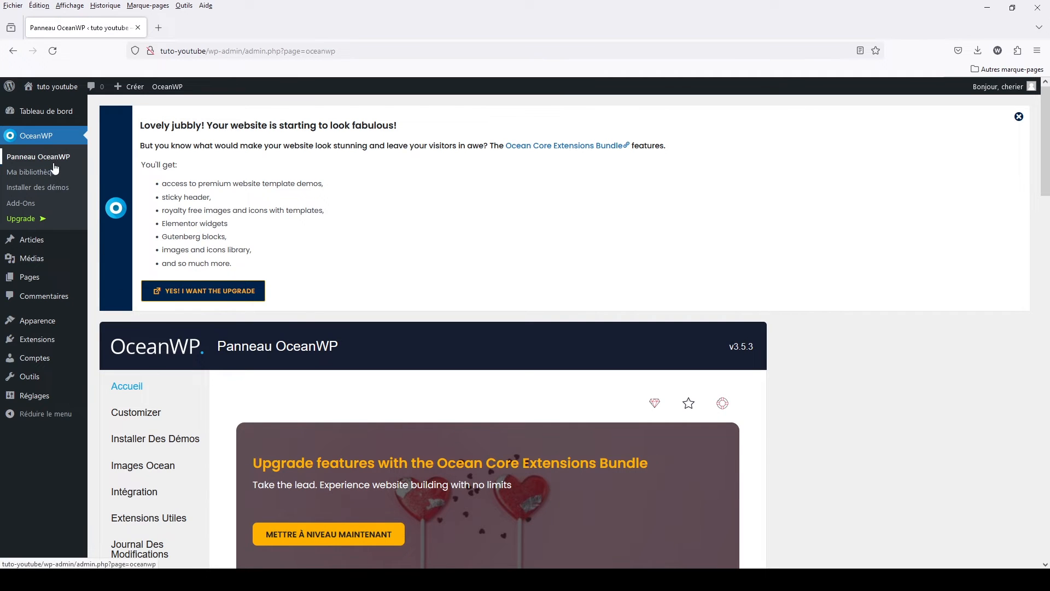
# - Review the OceanWP panel's theme status and Réglages rapides cards, checking where the Barre supérieure shortcut leads
pyautogui.scroll(-3, 445, 432)
pyautogui.scroll(-1, 443, 428)
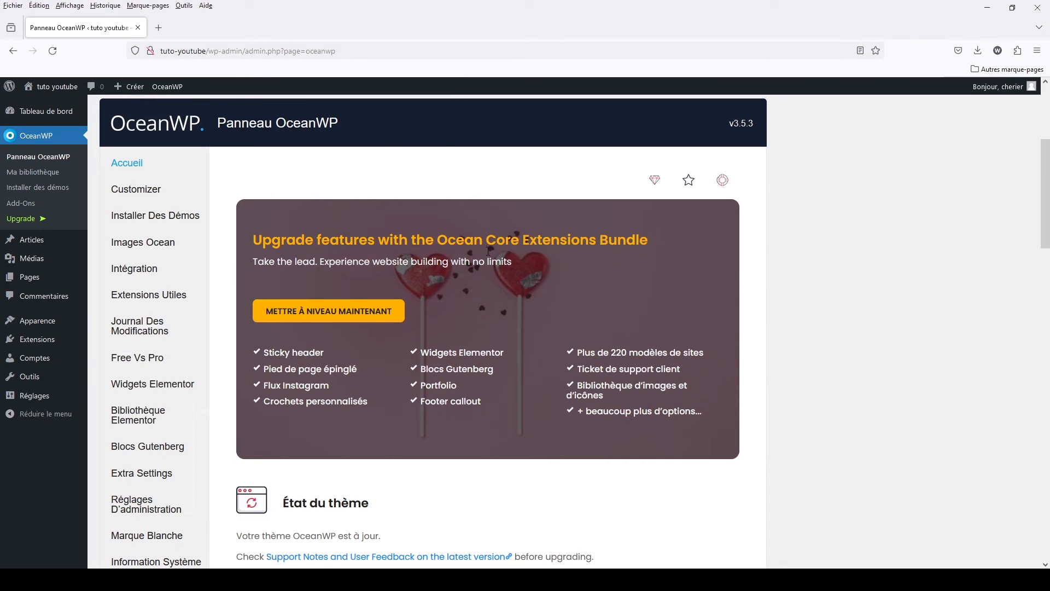
pyautogui.scroll(-6, 464, 306)
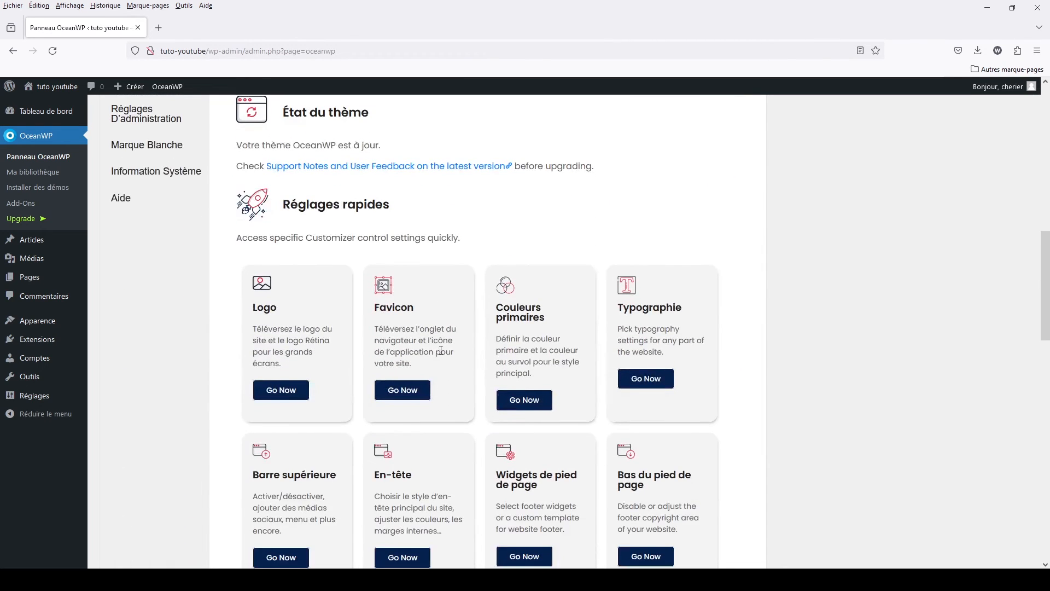
pyautogui.scroll(9, 441, 352)
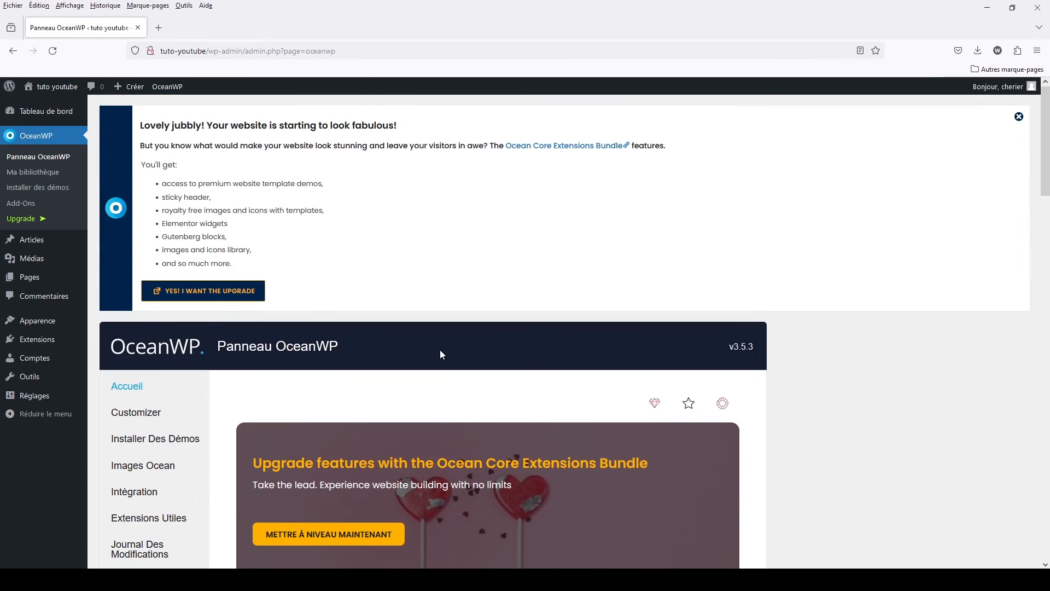
pyautogui.scroll(-5, 441, 355)
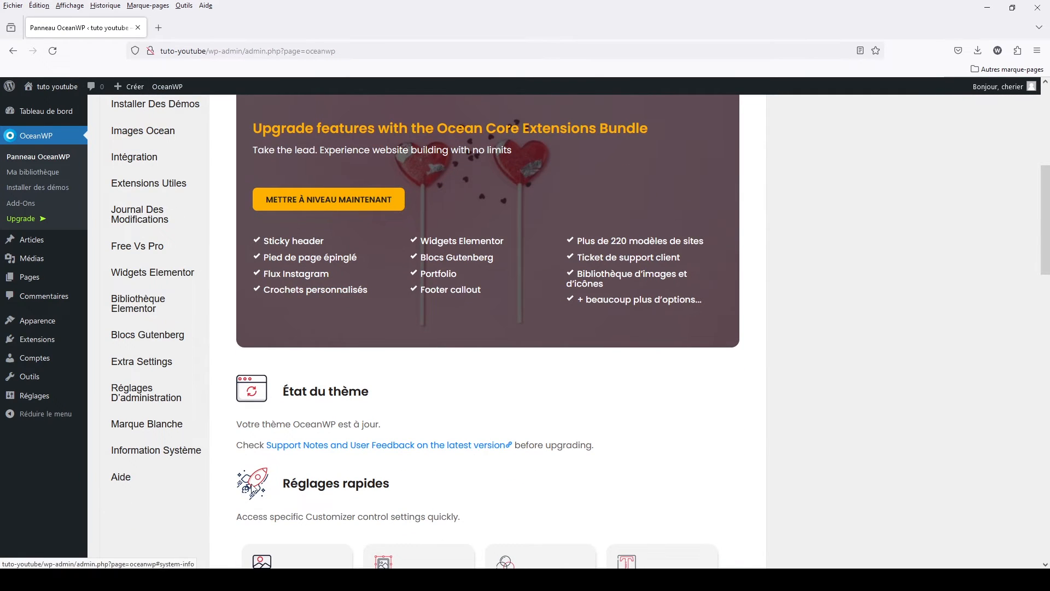
pyautogui.scroll(-2, 494, 389)
pyautogui.scroll(-1, 496, 389)
pyautogui.scroll(-2, 493, 385)
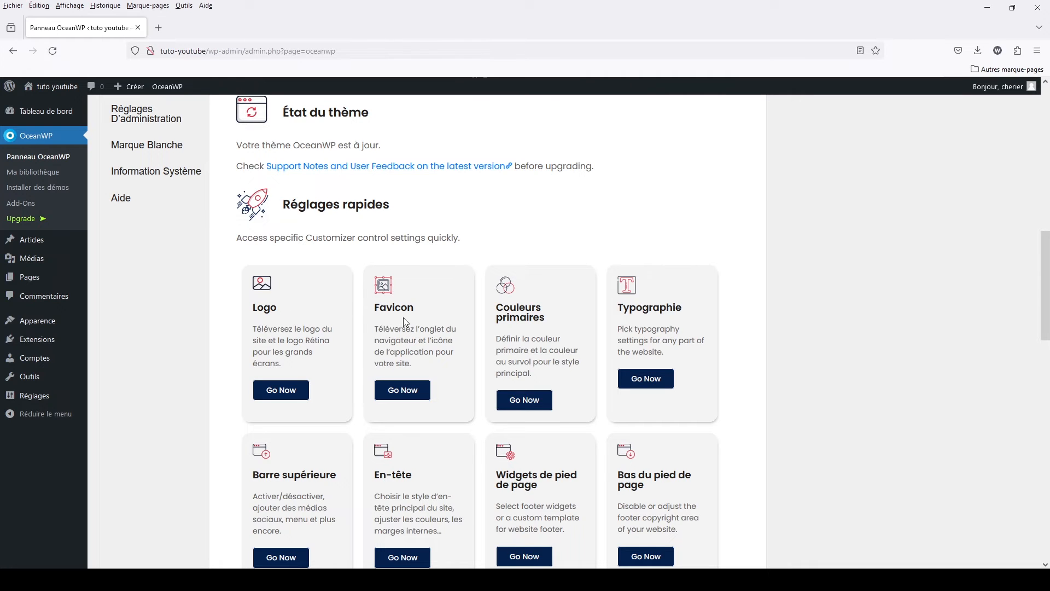
pyautogui.scroll(-3, 694, 332)
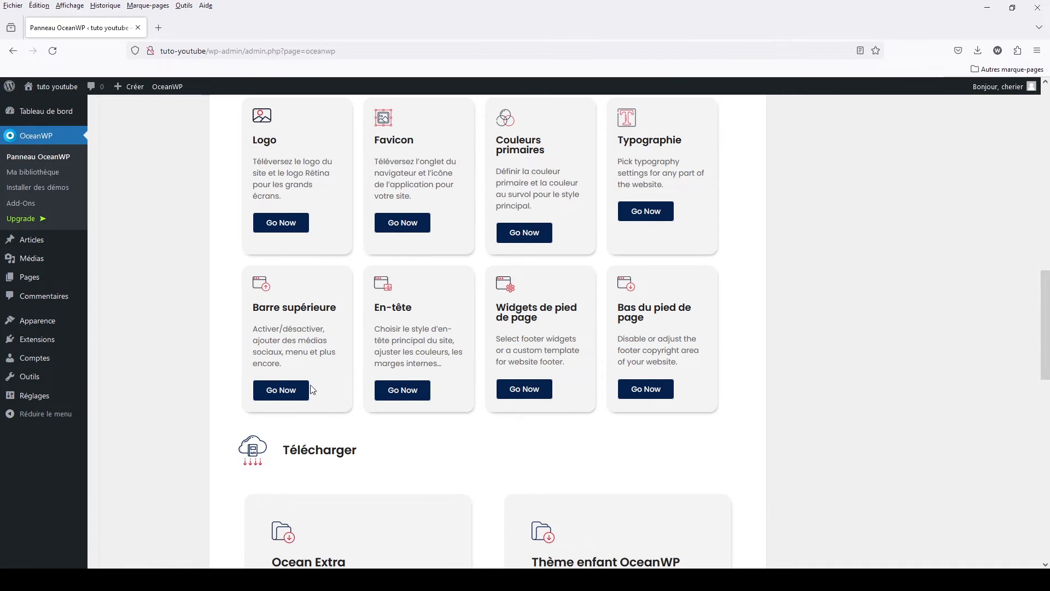
pyautogui.click(287, 390)
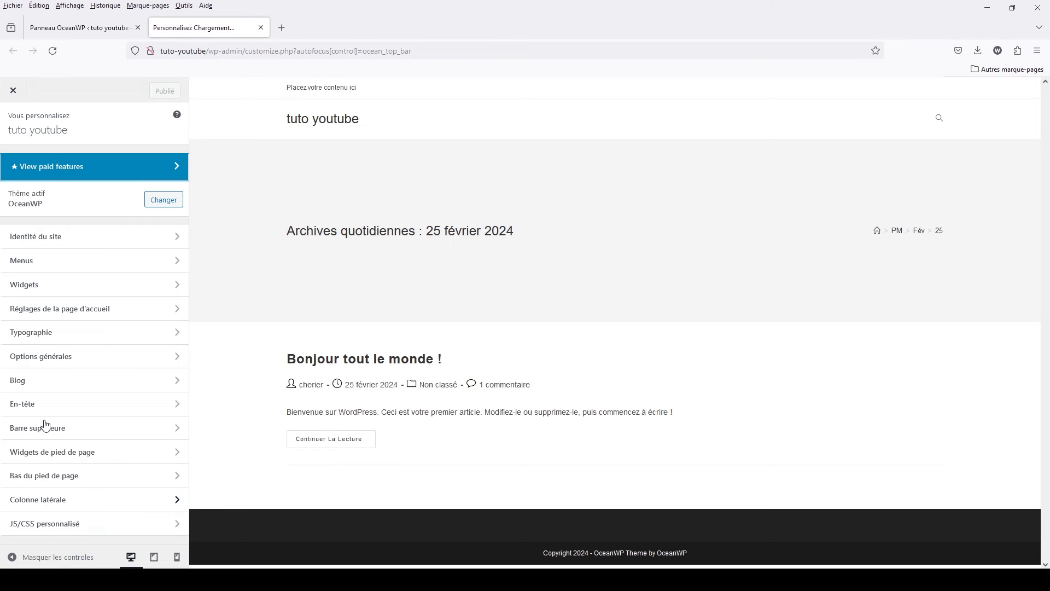
pyautogui.click(260, 28)
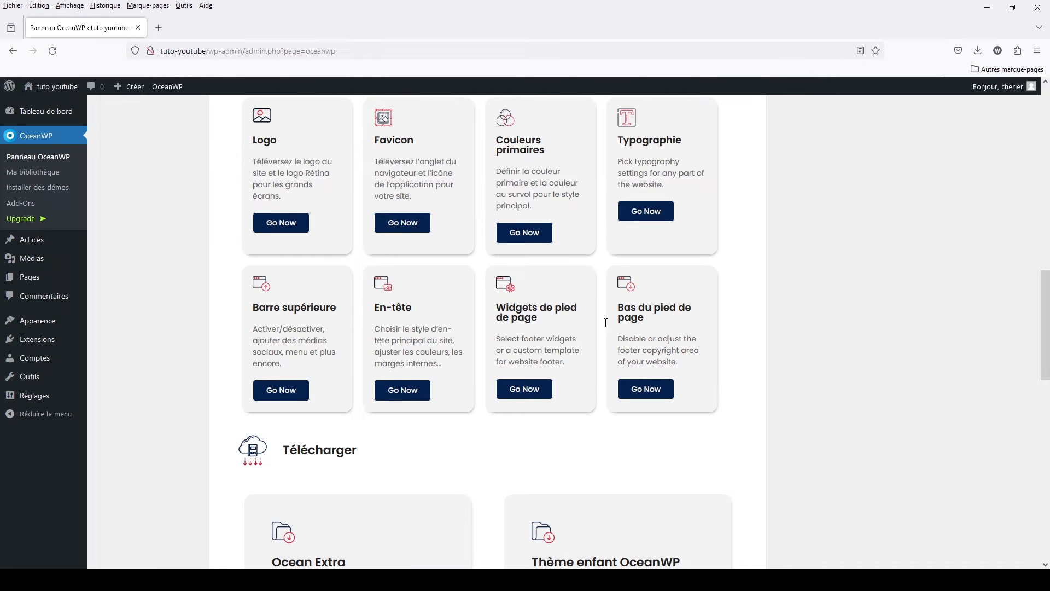
# - Examine the Ocean Extra and Thème enfant OceanWP cards in the panel's Télécharger section
pyautogui.scroll(-1, 411, 445)
pyautogui.scroll(-3, 410, 446)
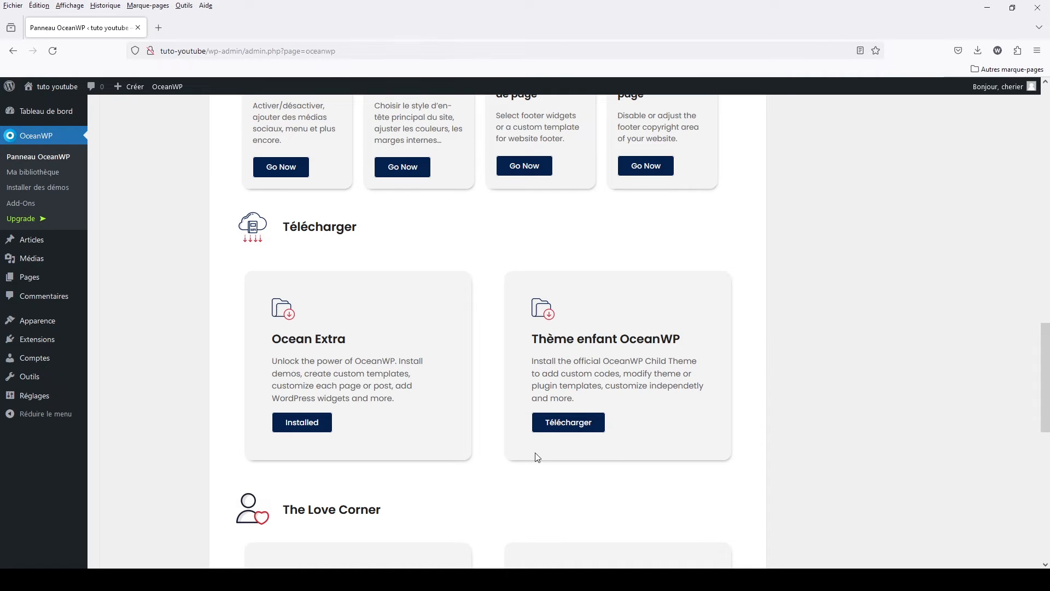
pyautogui.scroll(-2, 544, 478)
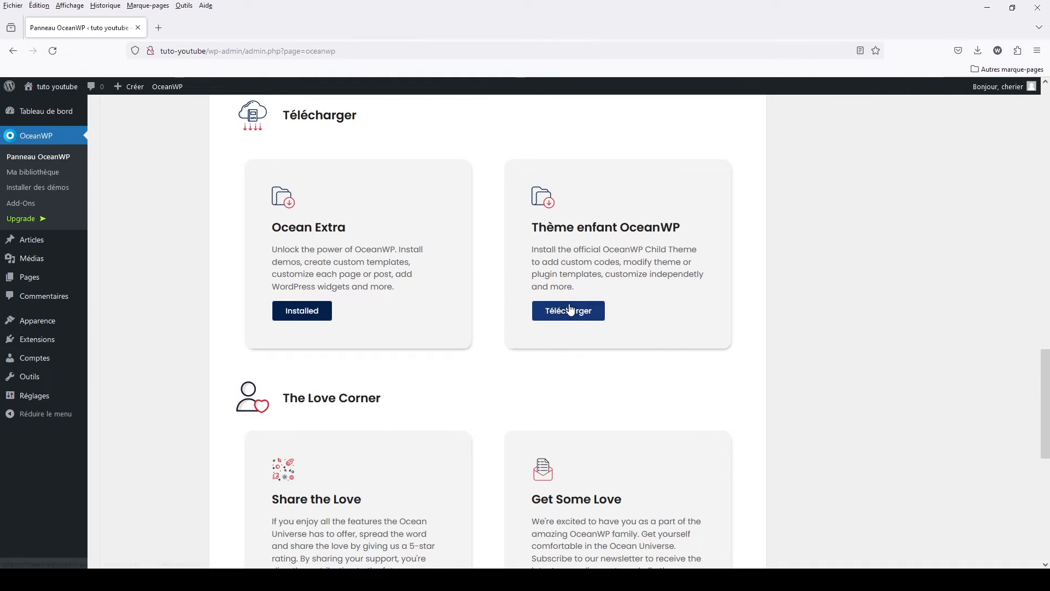
pyautogui.scroll(3, 466, 351)
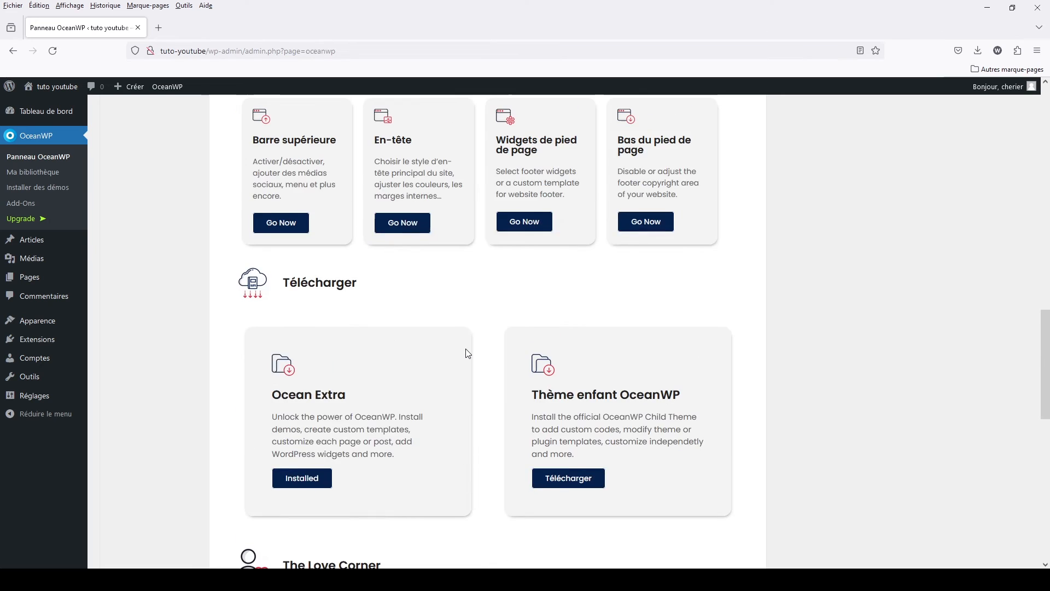
pyautogui.scroll(2, 467, 352)
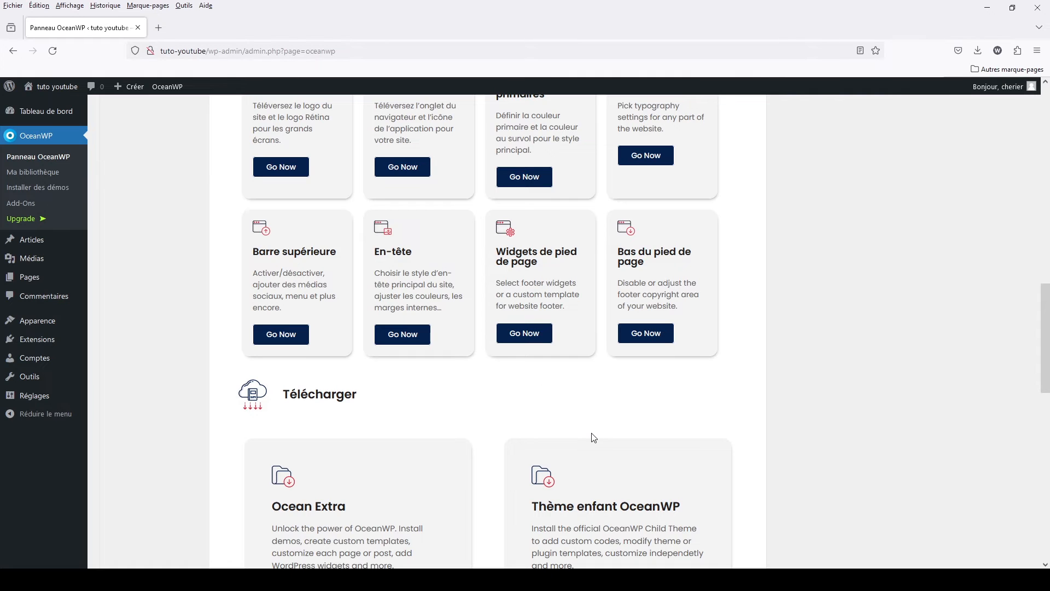
pyautogui.scroll(8, 594, 438)
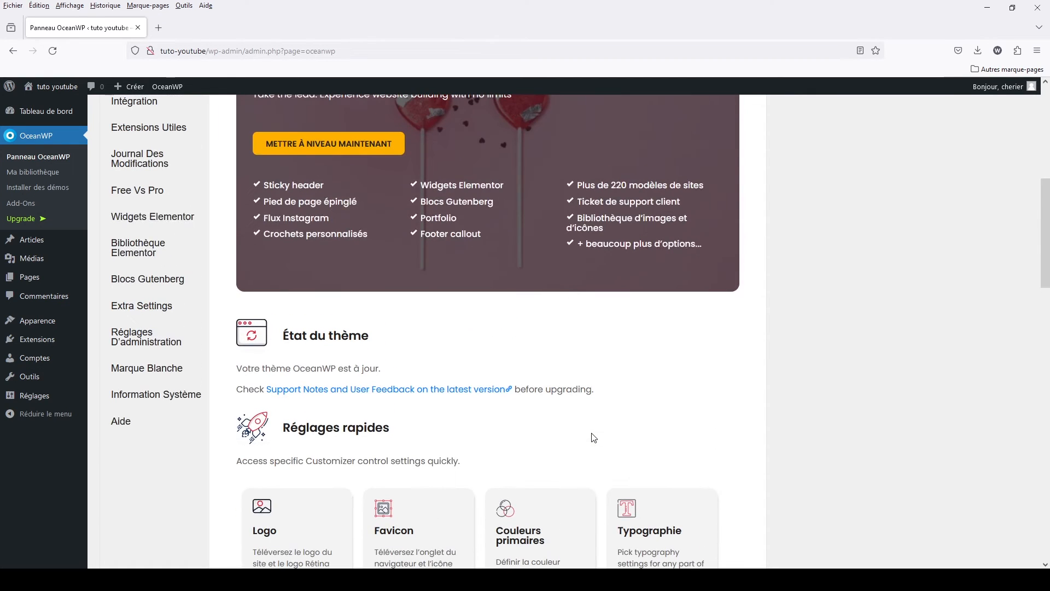
pyautogui.scroll(5, 345, 410)
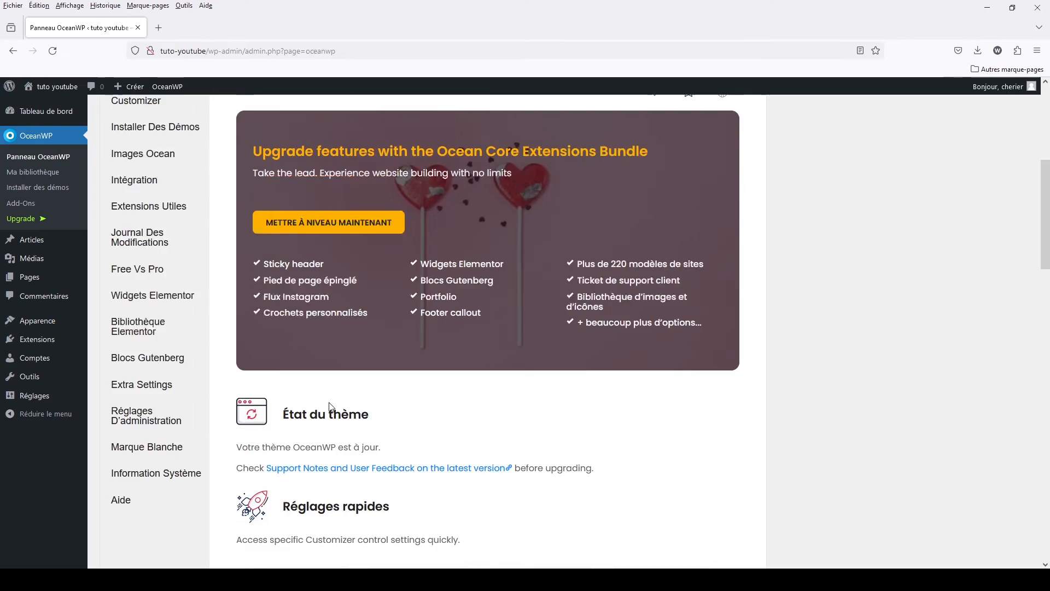
pyautogui.scroll(2, 552, 302)
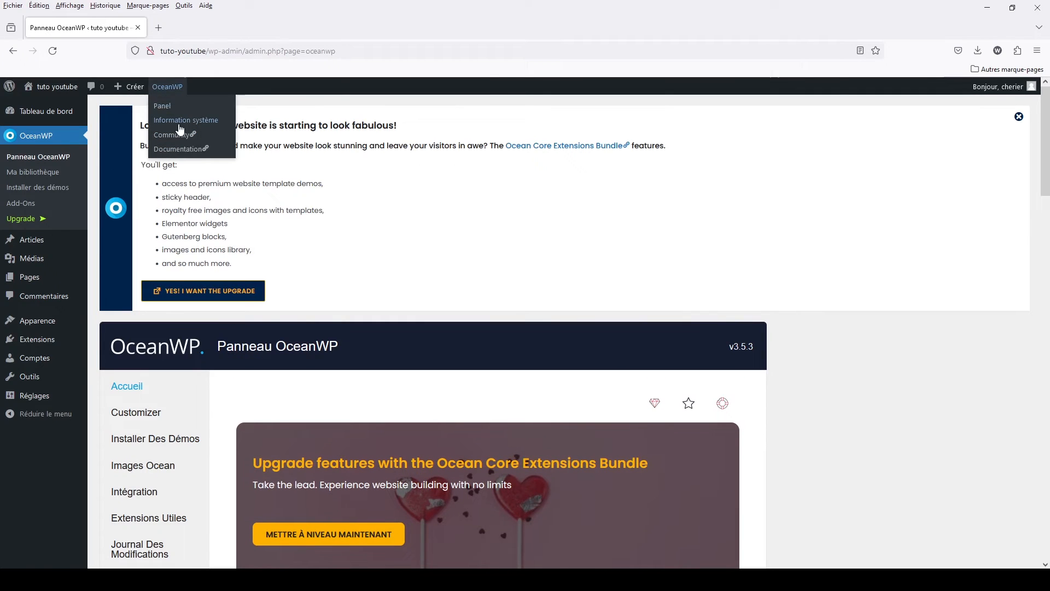
# - Start a new template in the OceanWP Ma bibliothèque and dismiss the block editor's welcome guide
pyautogui.click(38, 172)
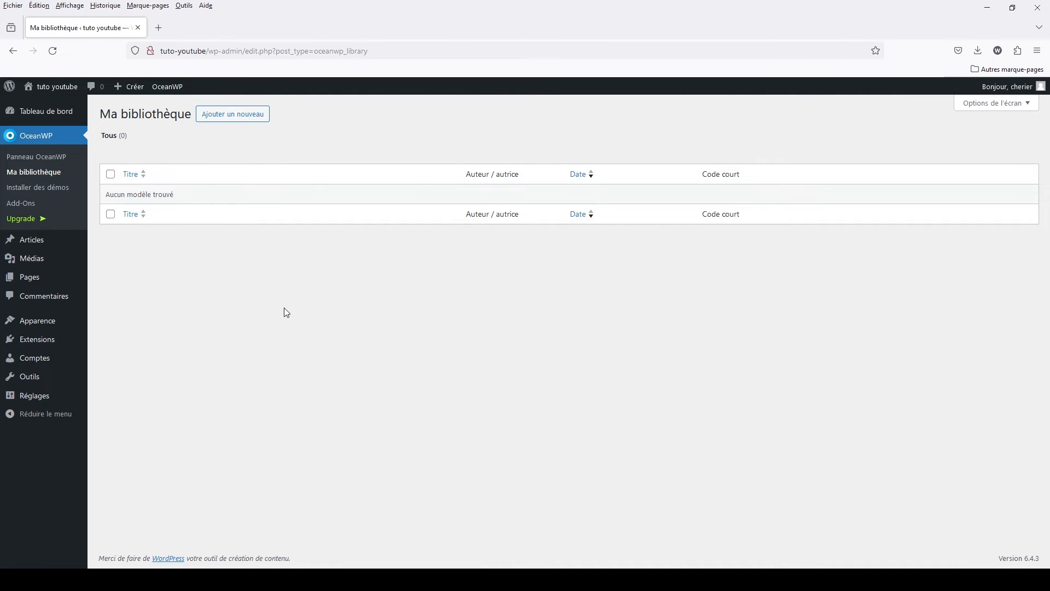
pyautogui.click(216, 116)
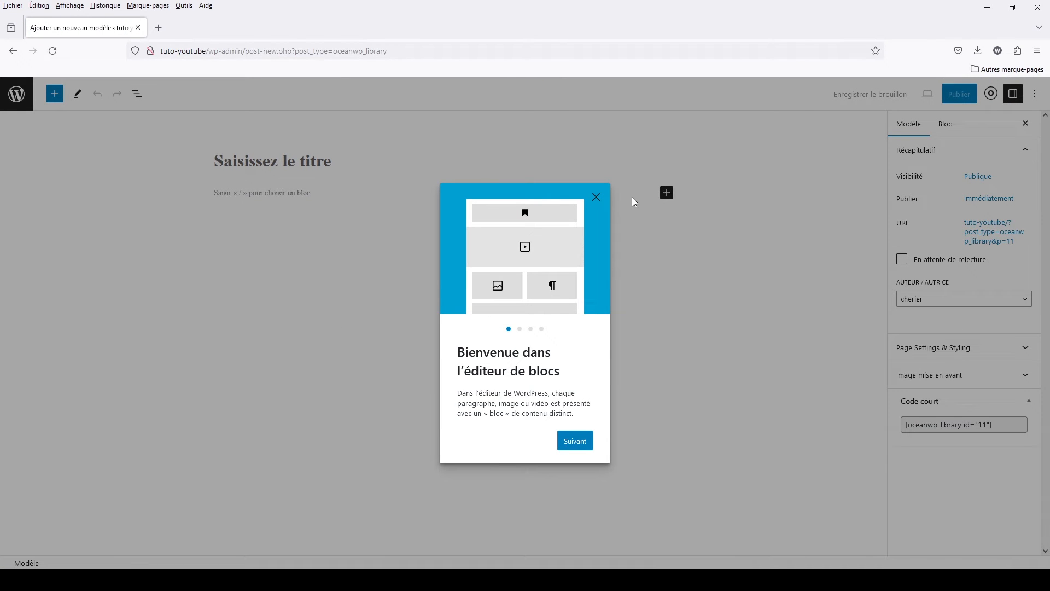
pyautogui.click(595, 198)
# - Insert a Groupe block with the single-container layout in the template and set its background to Vert clair cyan
pyautogui.click(334, 192)
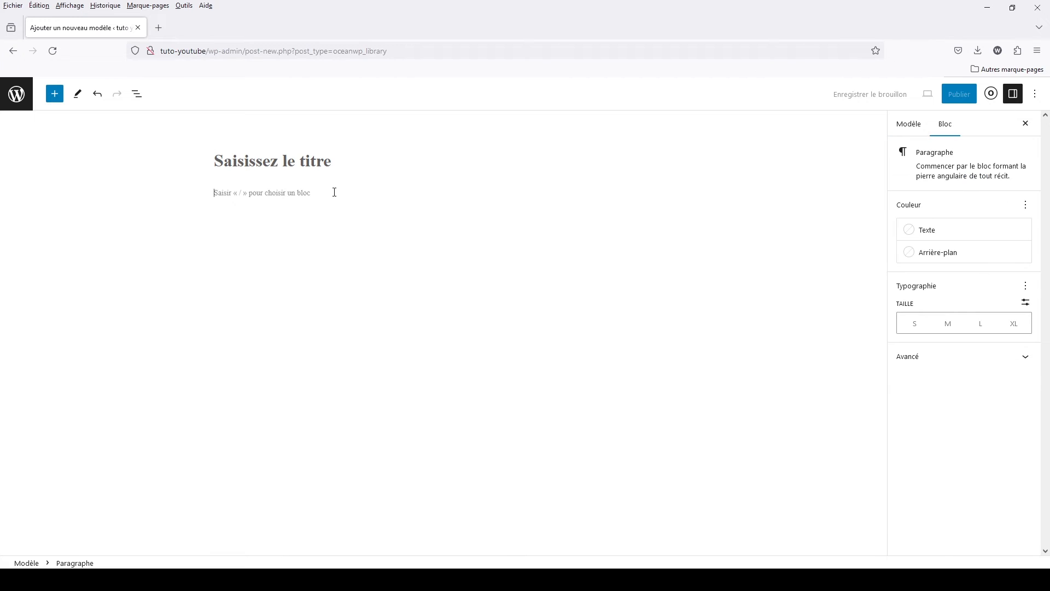
pyautogui.write('/grou')
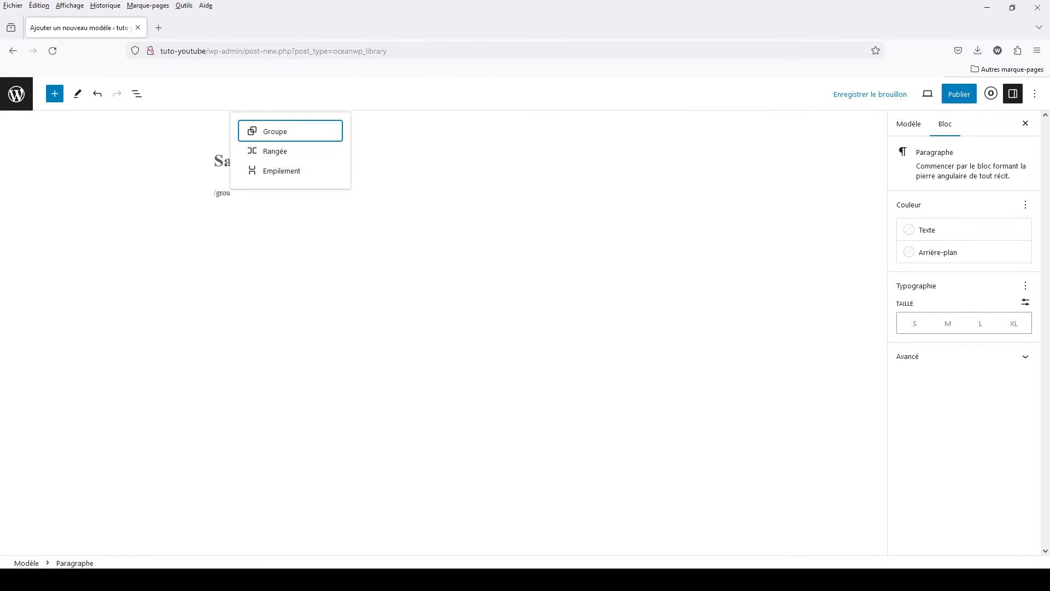
pyautogui.click(314, 138)
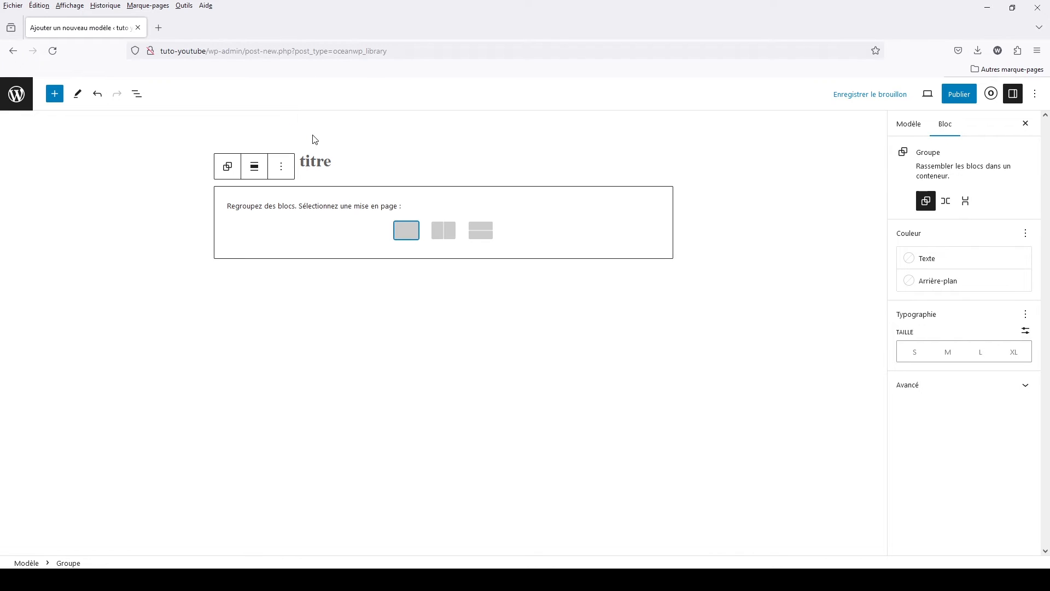
pyautogui.click(405, 230)
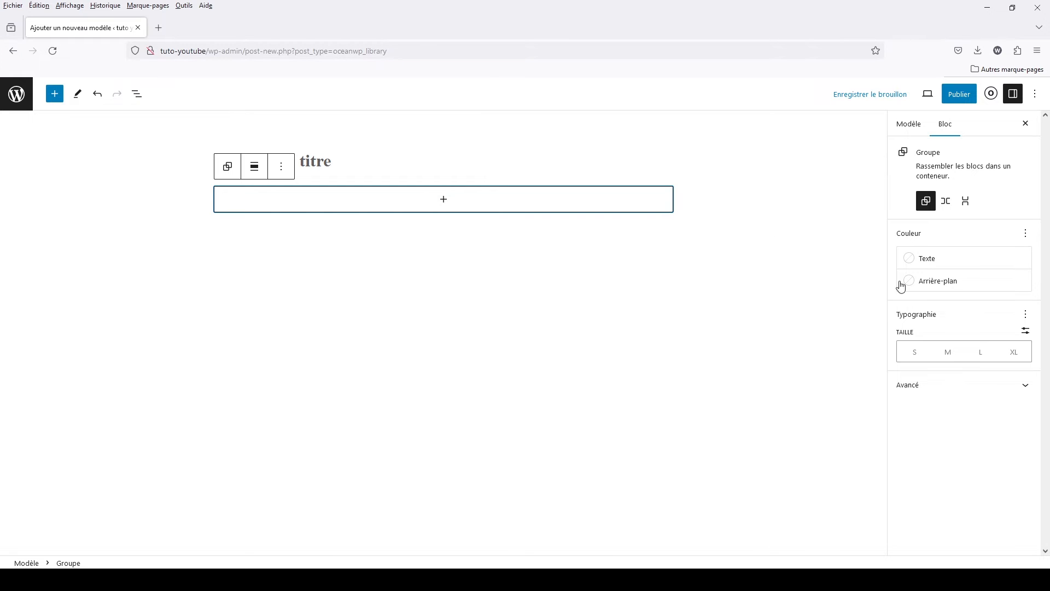
pyautogui.click(911, 285)
pyautogui.click(774, 427)
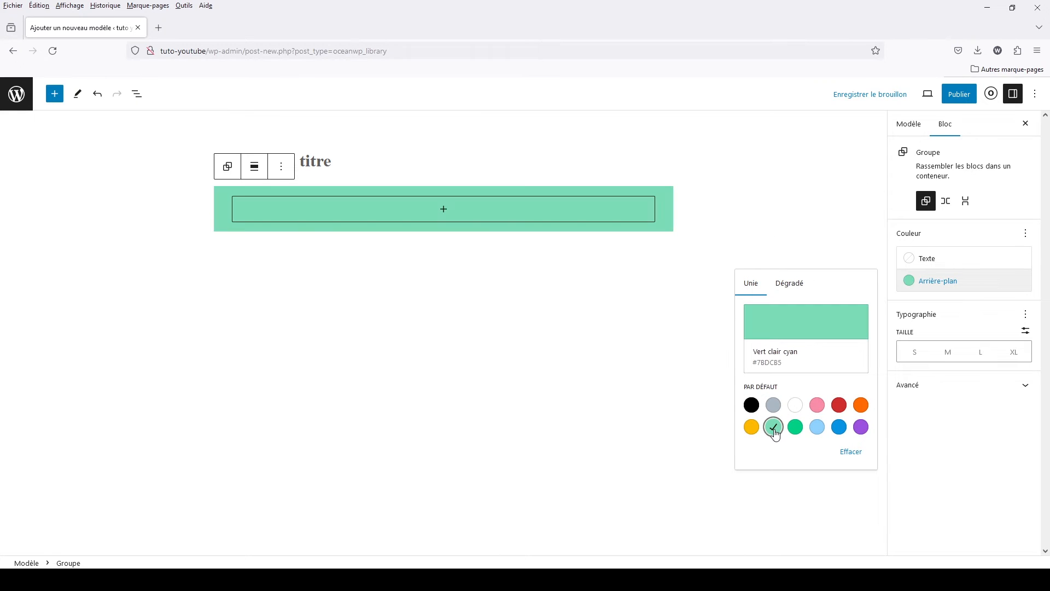
# - Add a Titre block inside the green Groupe block with the text "mon super bloc"
pyautogui.click(445, 211)
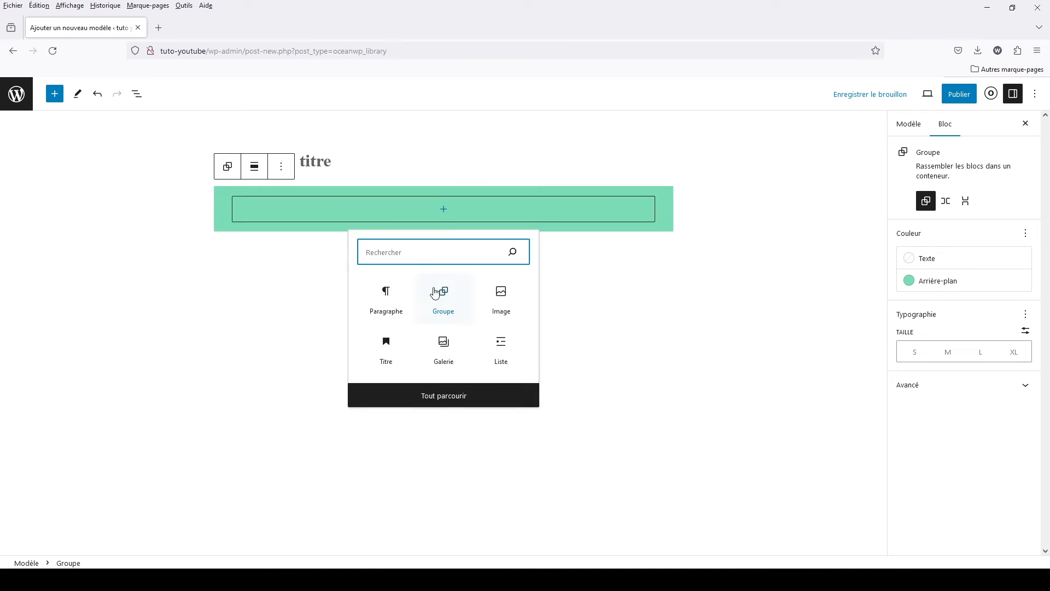
pyautogui.click(389, 356)
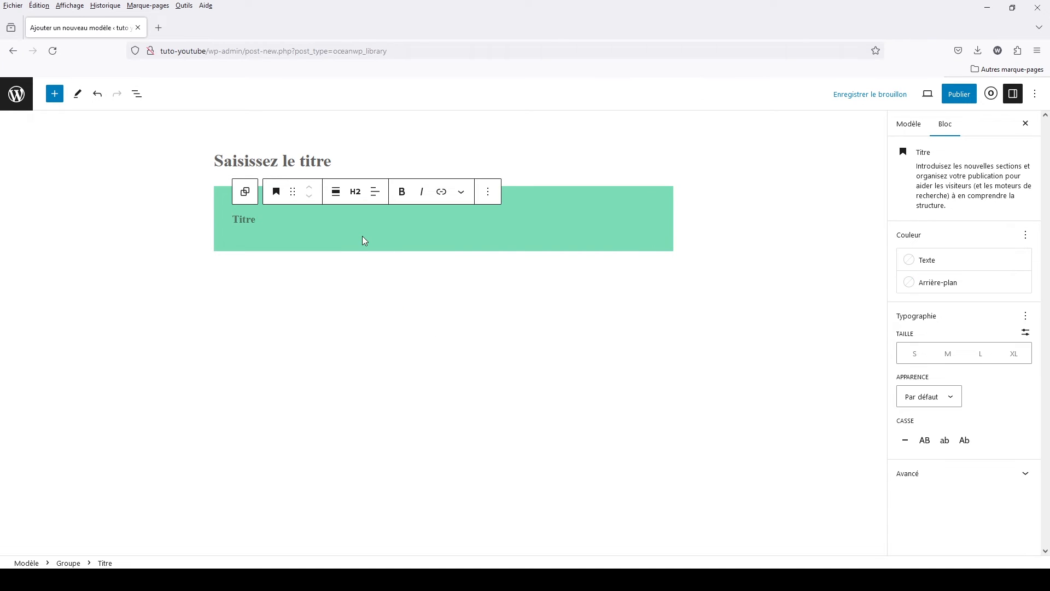
pyautogui.click(275, 232)
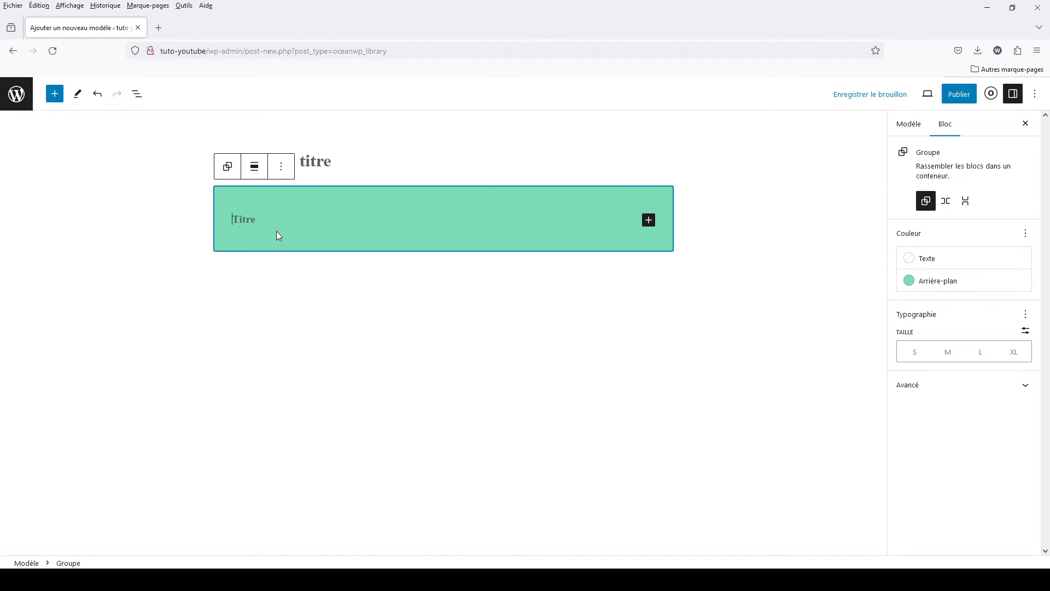
pyautogui.write('mon super bloc')
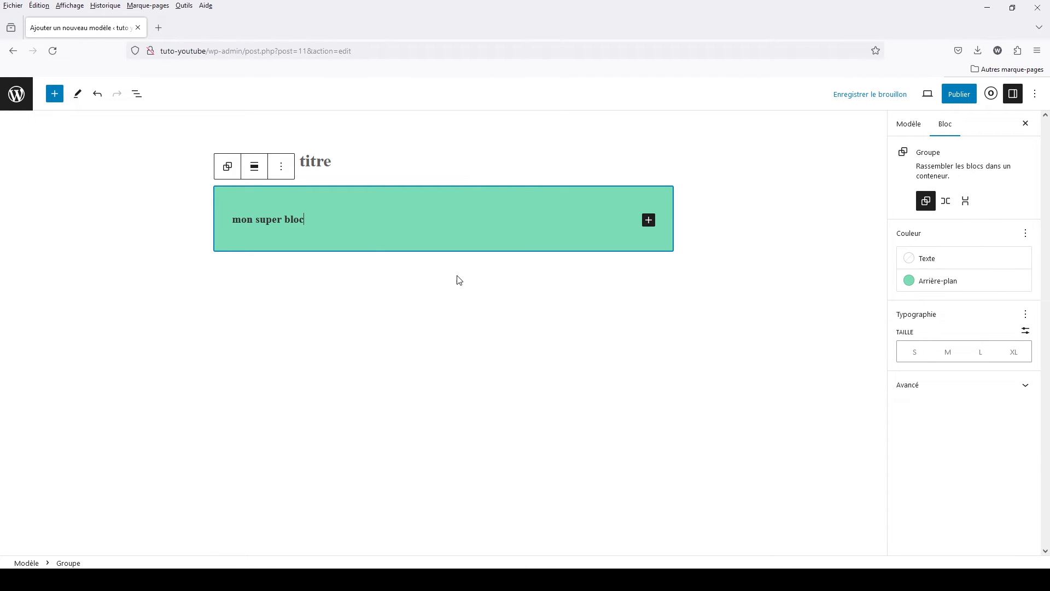
pyautogui.click(637, 312)
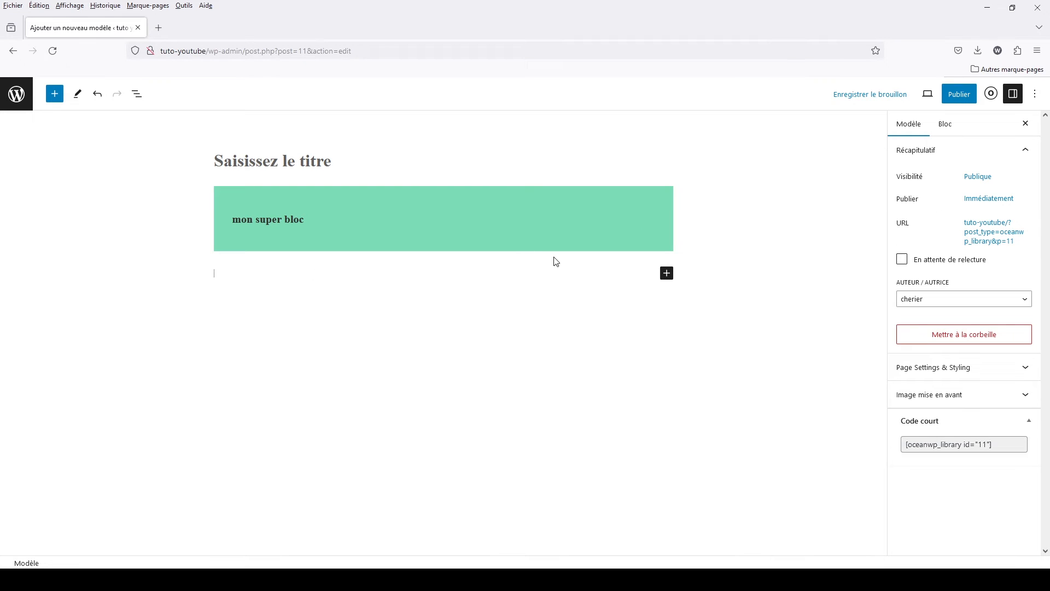
pyautogui.click(314, 217)
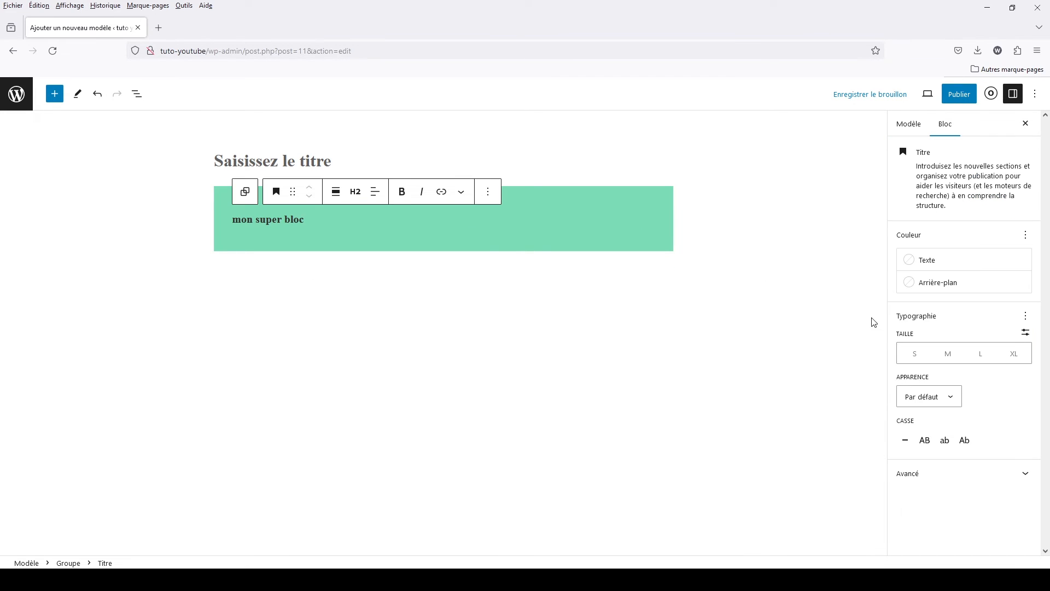
pyautogui.click(294, 340)
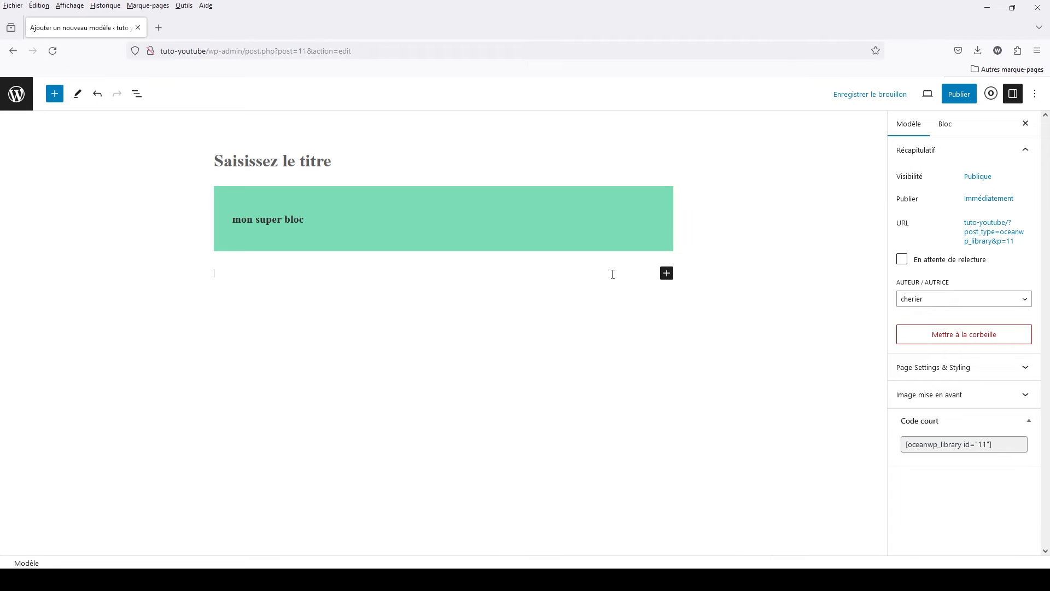
# - Title the template "mon bloc" and publish it
pyautogui.click(334, 160)
pyautogui.write('mon bloc')
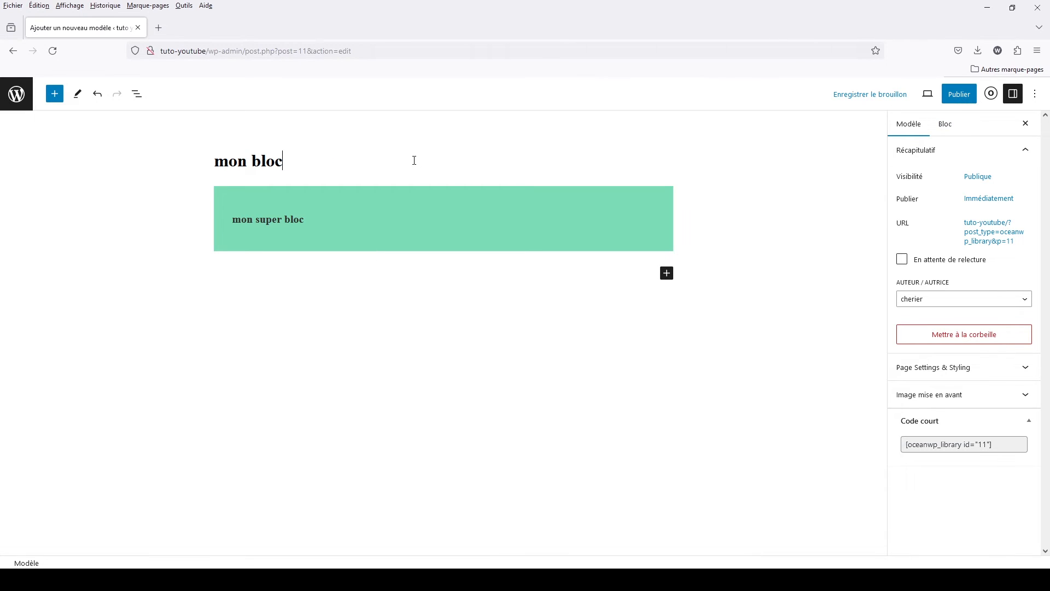
pyautogui.click(959, 94)
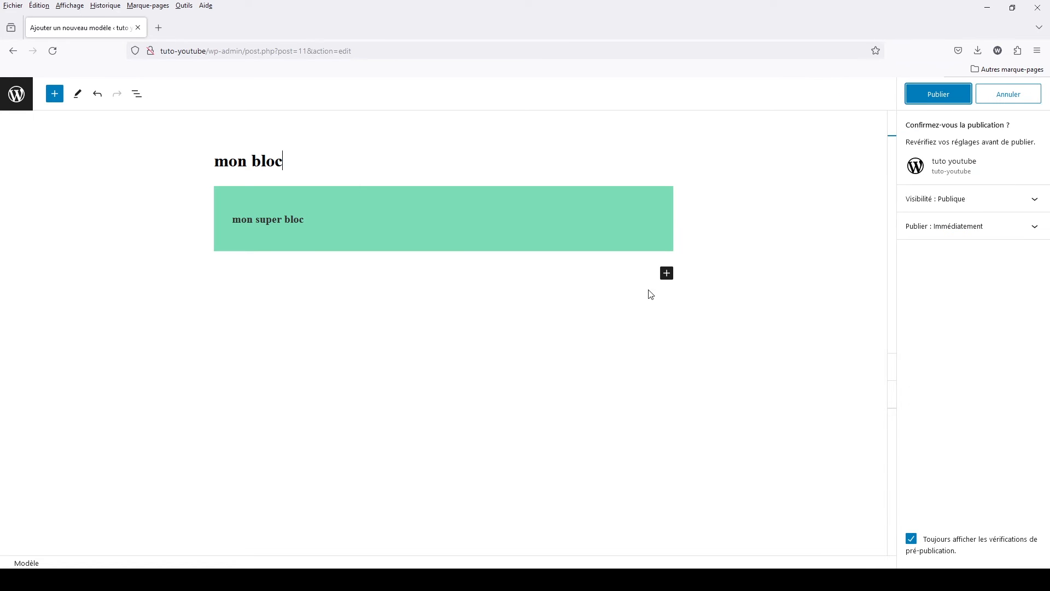
pyautogui.click(961, 93)
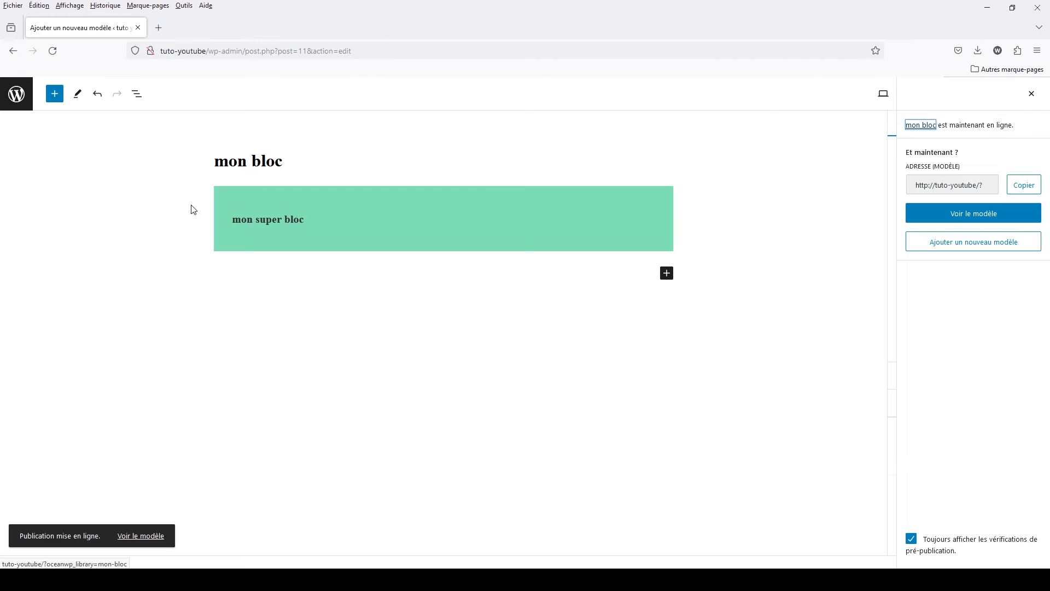
# - Return to Ma bibliothèque and copy the shortcode of the mon bloc template
pyautogui.click(11, 106)
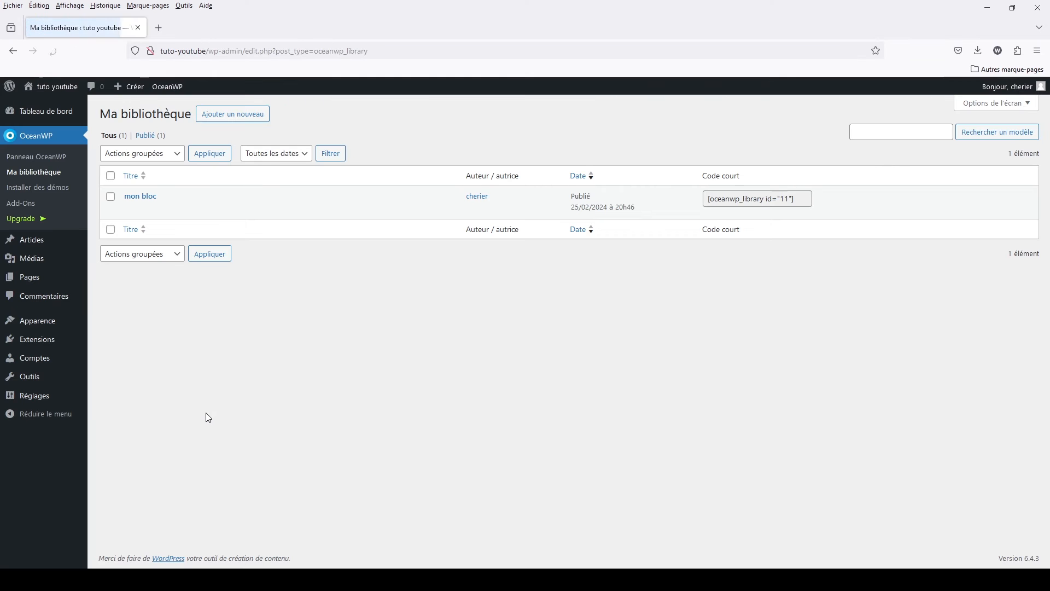
pyautogui.moveTo(709, 197); pyautogui.dragTo(801, 199)
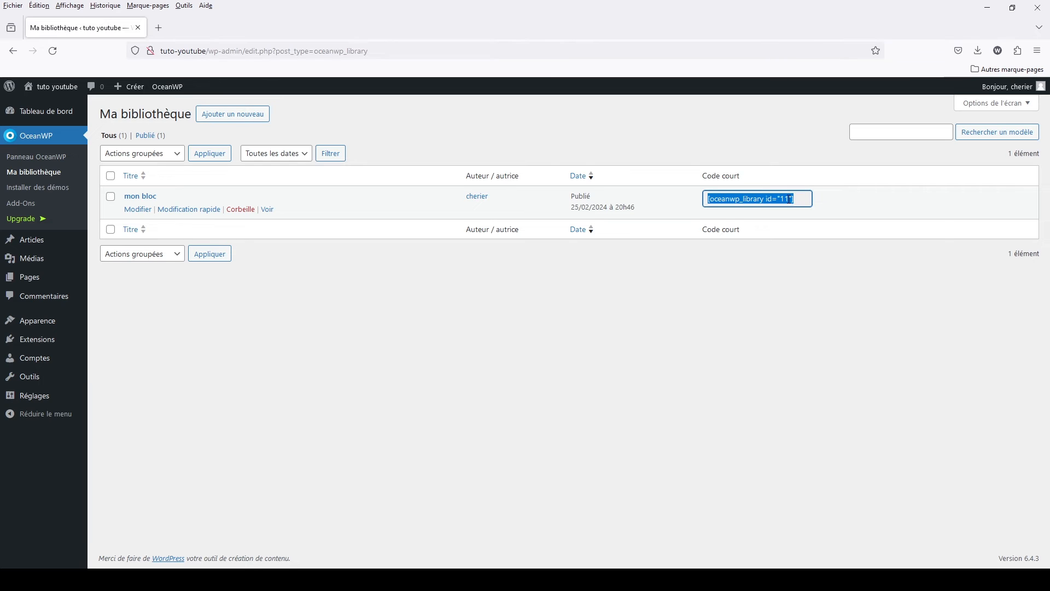
pyautogui.rightClick(791, 198)
pyautogui.click(813, 265)
pyautogui.click(600, 316)
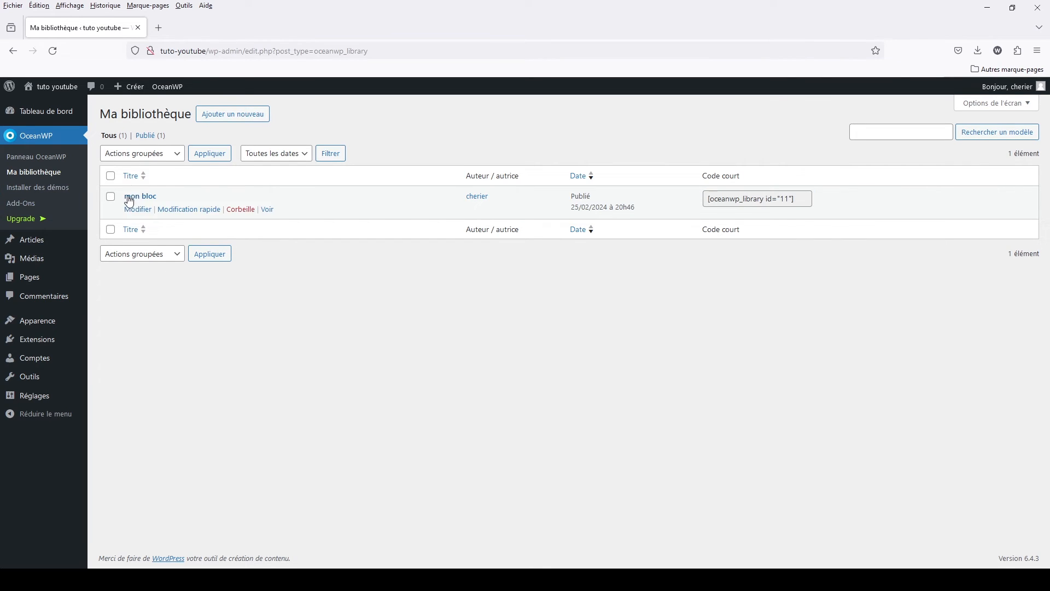
pyautogui.moveTo(180, 200)
# - Browse the website templates offered in OceanWP's Installer des démos section
pyautogui.click(56, 189)
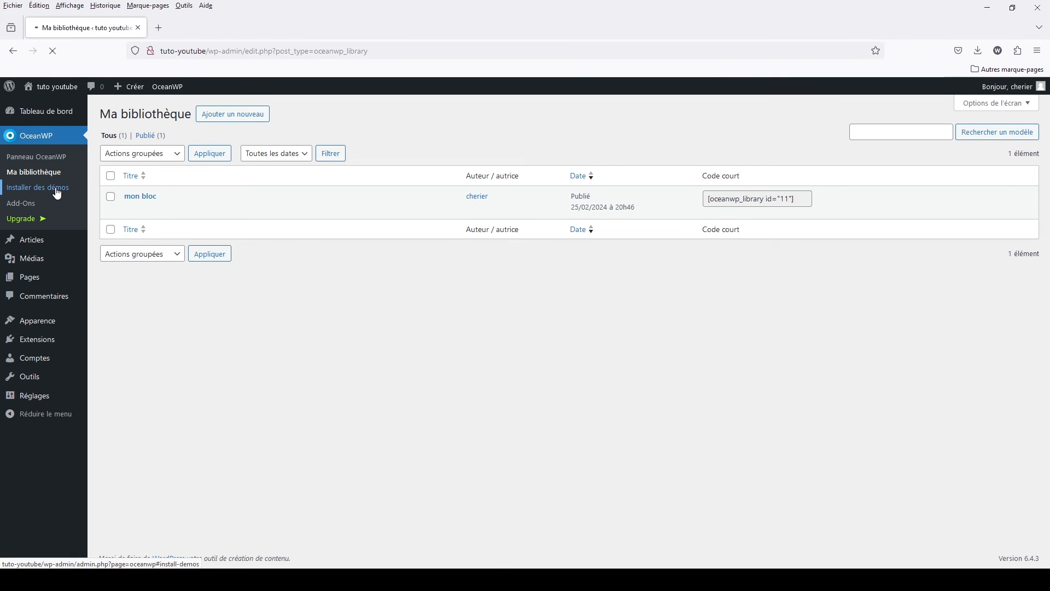
pyautogui.scroll(-9, 511, 228)
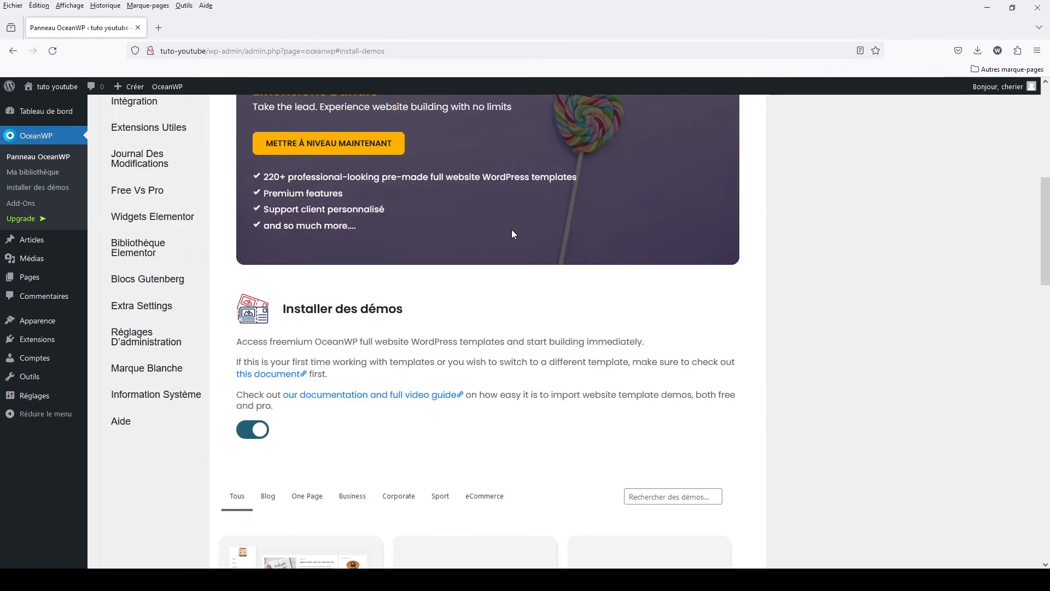
pyautogui.scroll(-7, 448, 312)
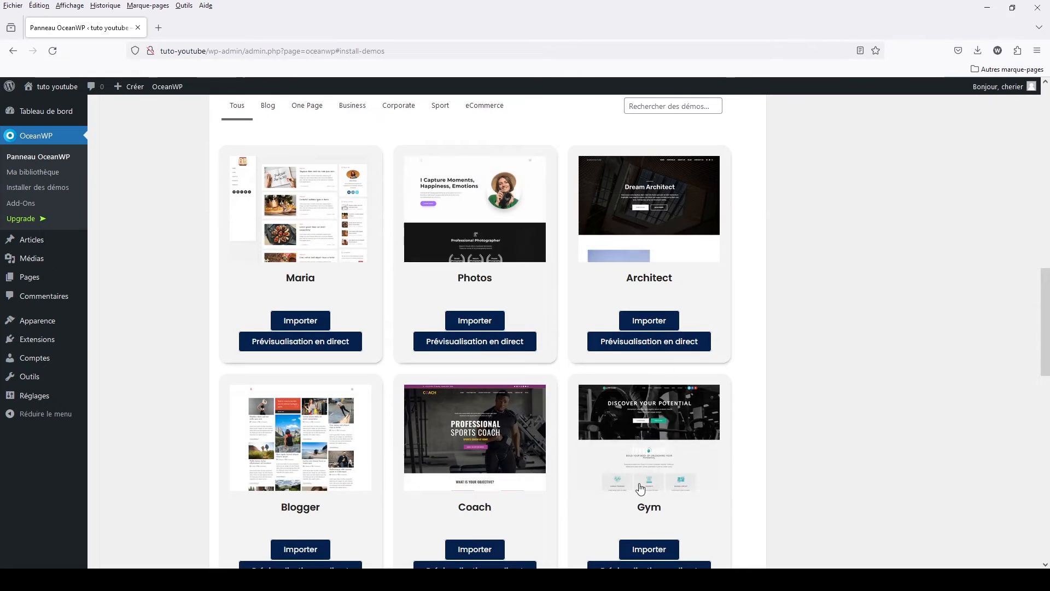
pyautogui.scroll(6, 528, 376)
# - Look through the extensions listed on OceanWP's Add-Ons page
pyautogui.click(40, 201)
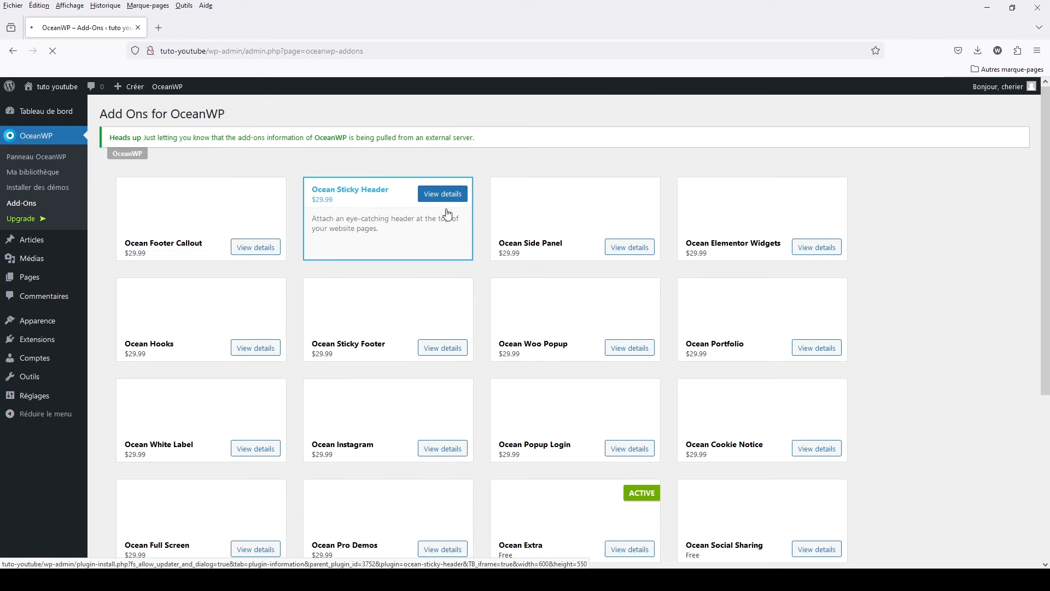
pyautogui.scroll(-2, 403, 236)
pyautogui.scroll(-3, 403, 236)
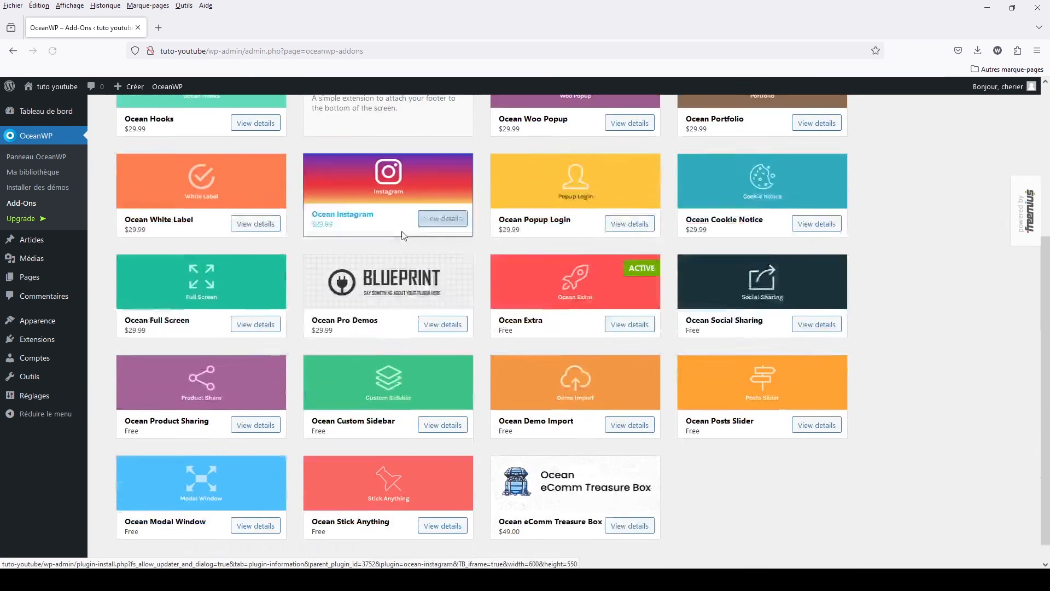
pyautogui.scroll(5, 403, 235)
pyautogui.scroll(1, 405, 236)
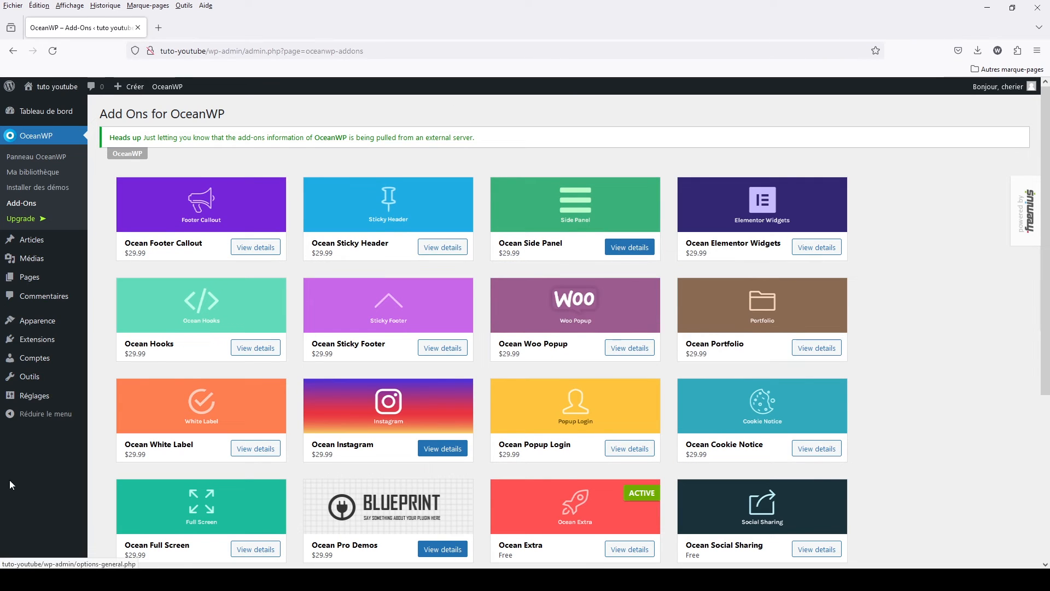
# - Open Page d'exemple for editing from the site's list of pages and look over its content
pyautogui.click(29, 277)
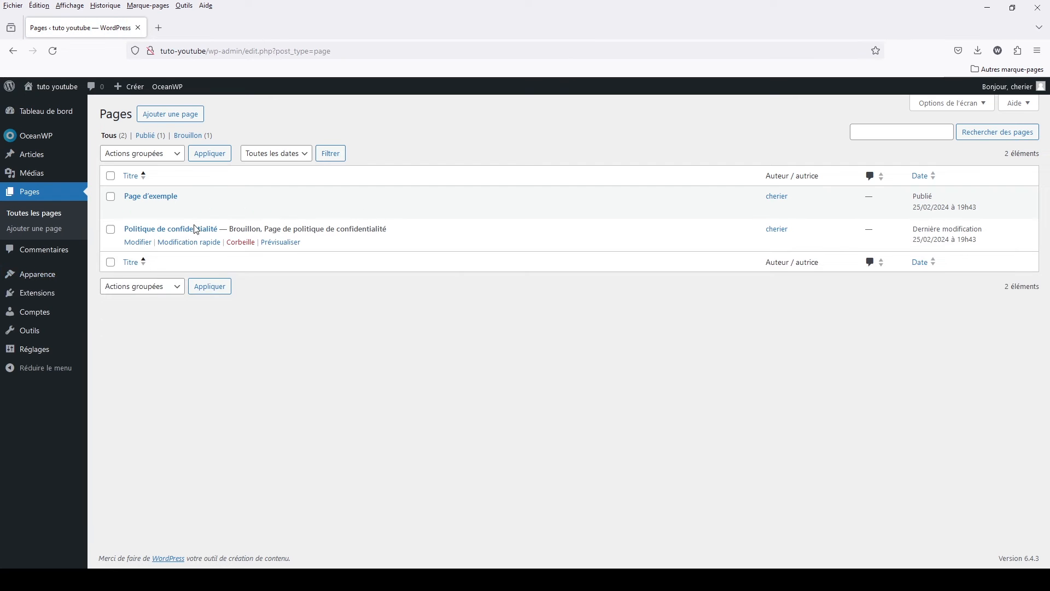
pyautogui.click(141, 211)
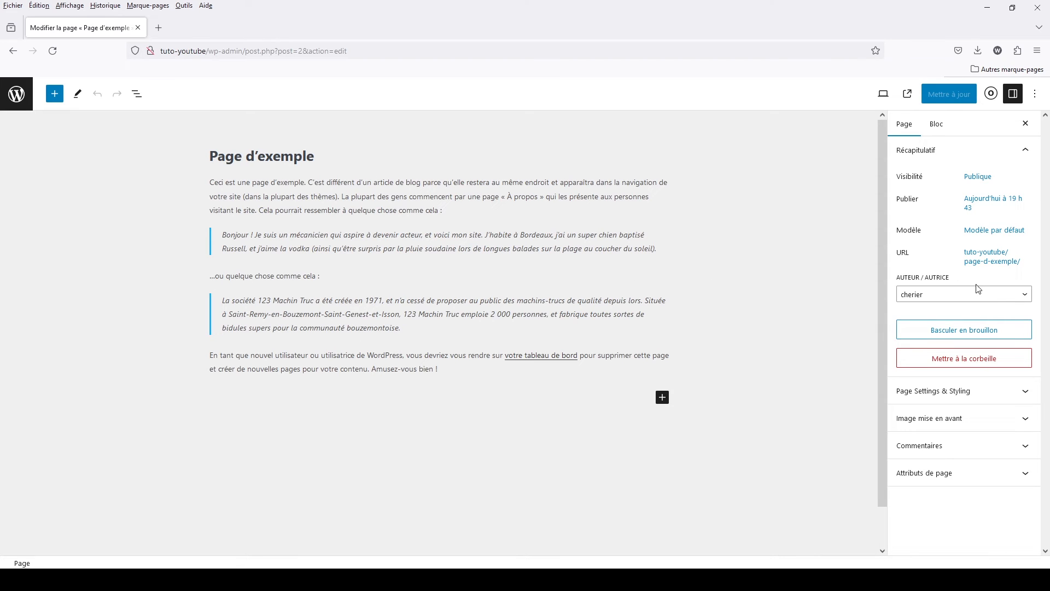
pyautogui.scroll(-1, 477, 453)
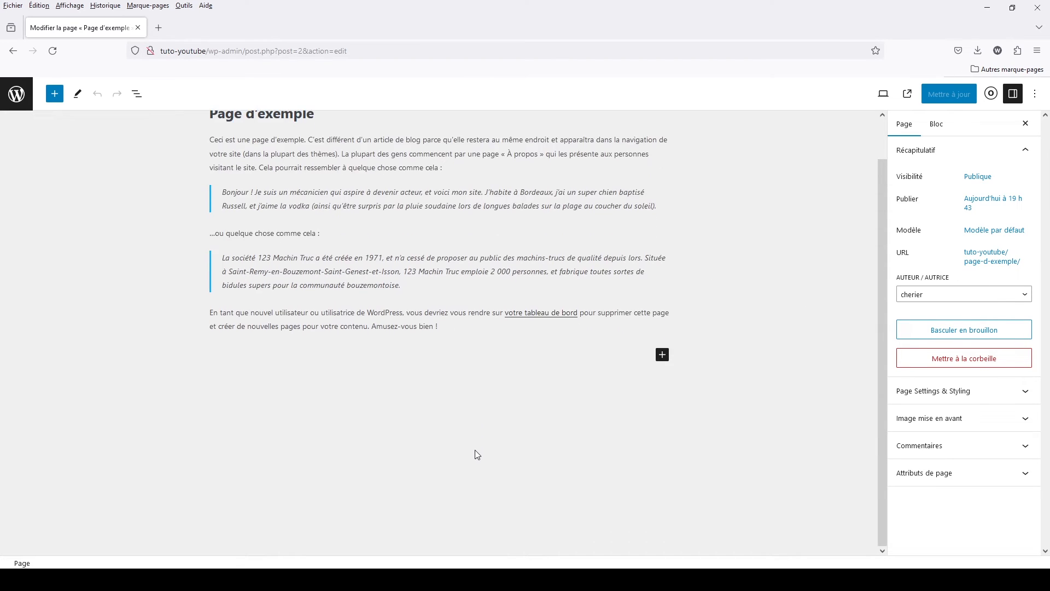
pyautogui.scroll(1, 474, 450)
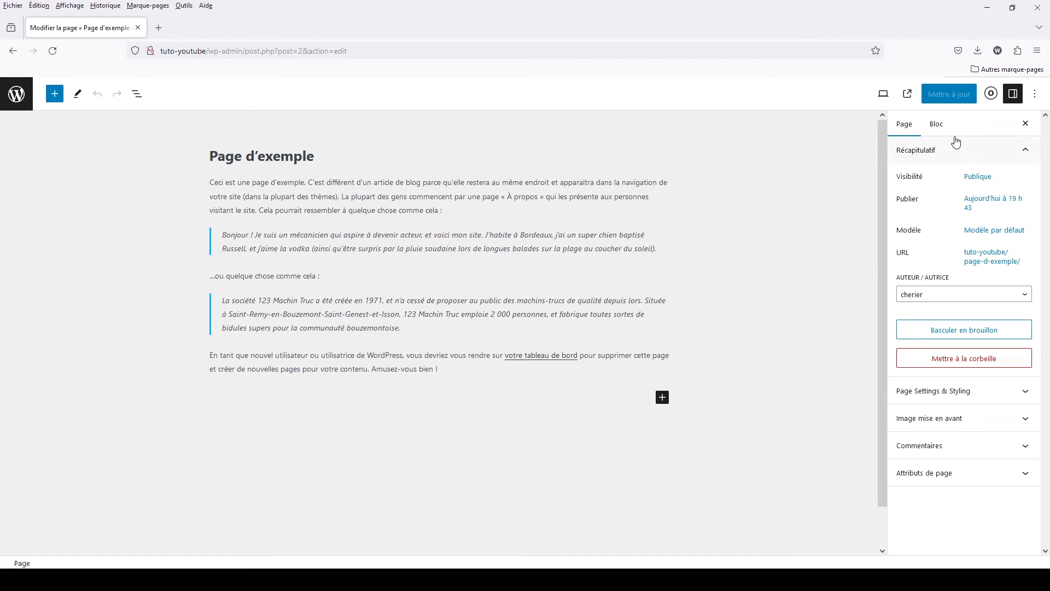
# - Show OceanWP's Page Settings & Styling for the page and examine its General options
pyautogui.click(991, 95)
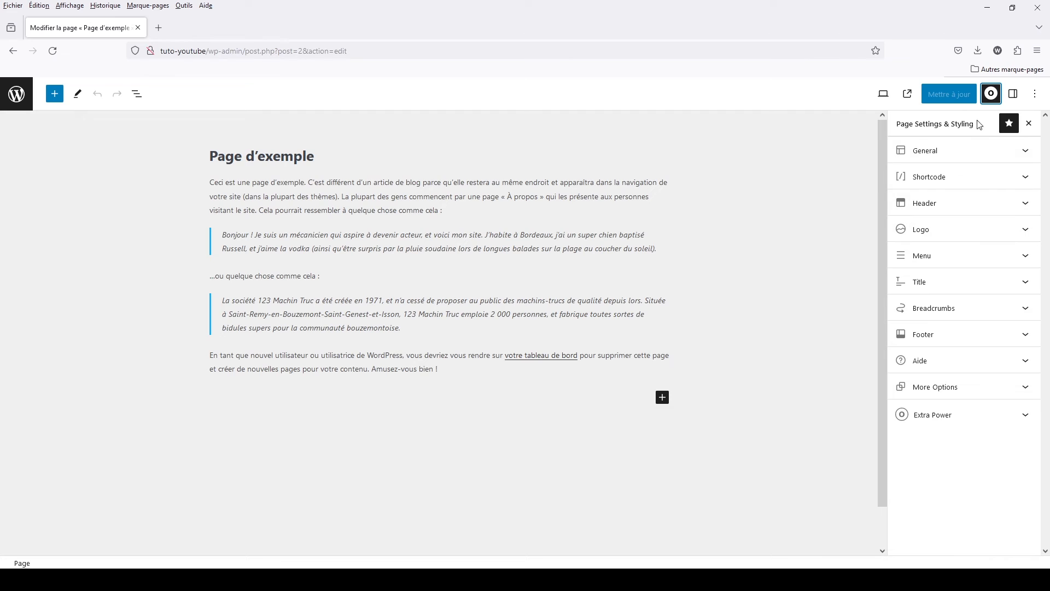
pyautogui.click(928, 152)
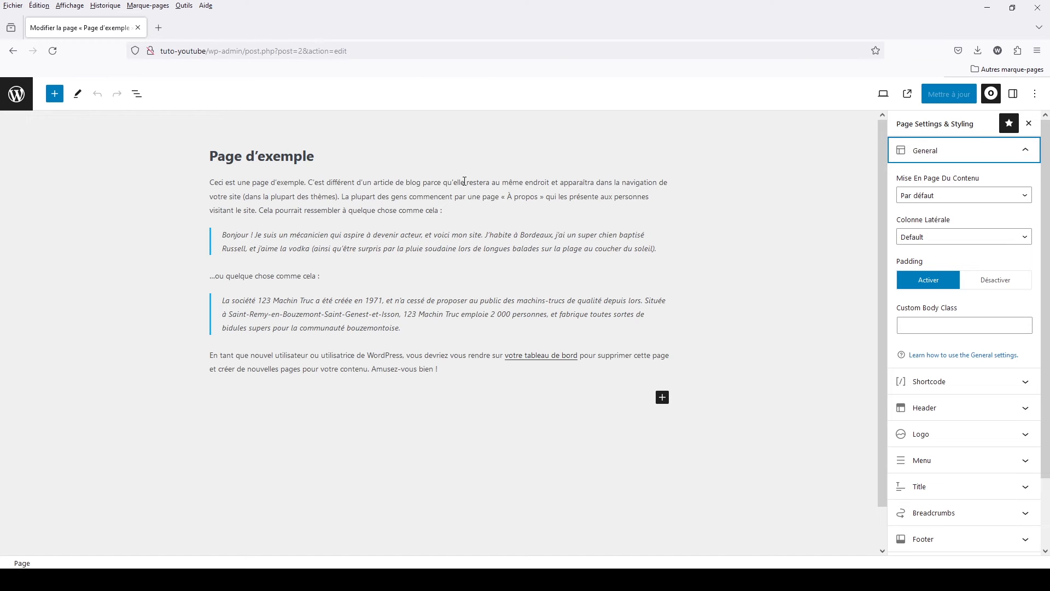
pyautogui.click(965, 156)
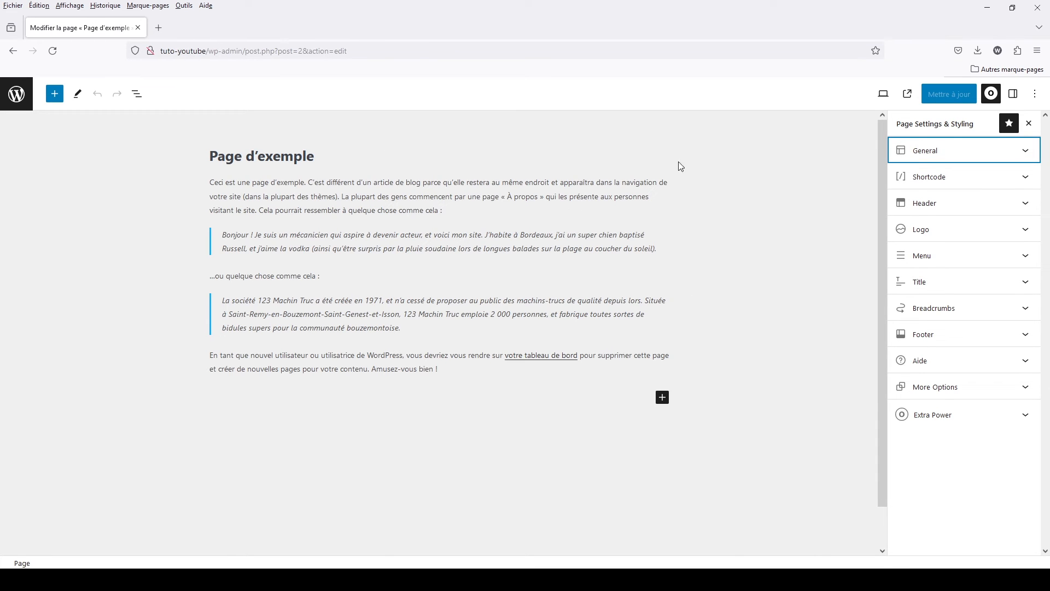
# - Paste [oceanwp_library id="11"] as the En-Tête shortcode Code Court Après L'en-Tête, update the page and view it on the site
pyautogui.click(940, 178)
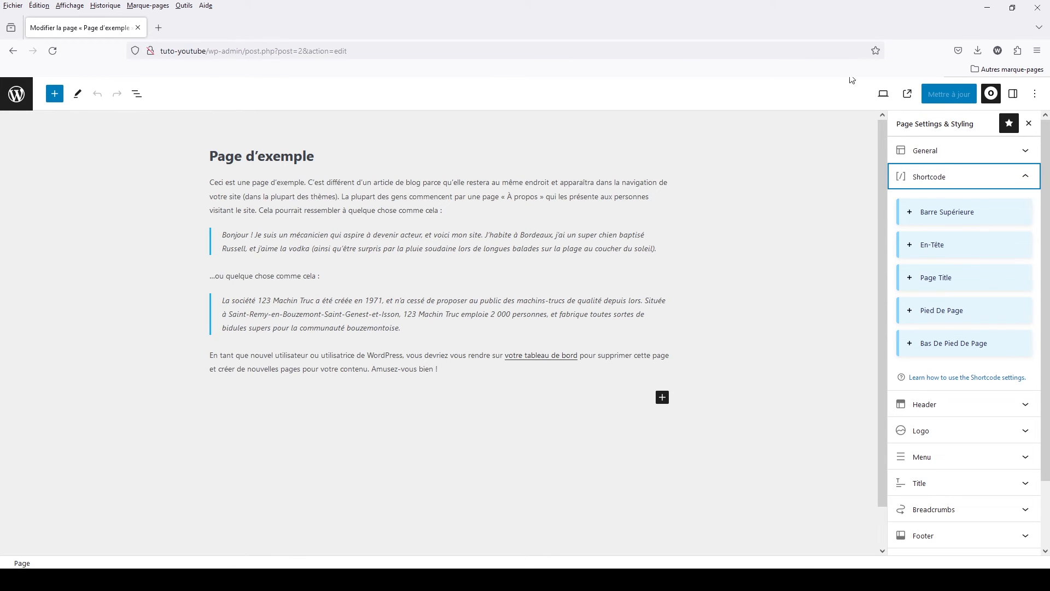
pyautogui.click(938, 246)
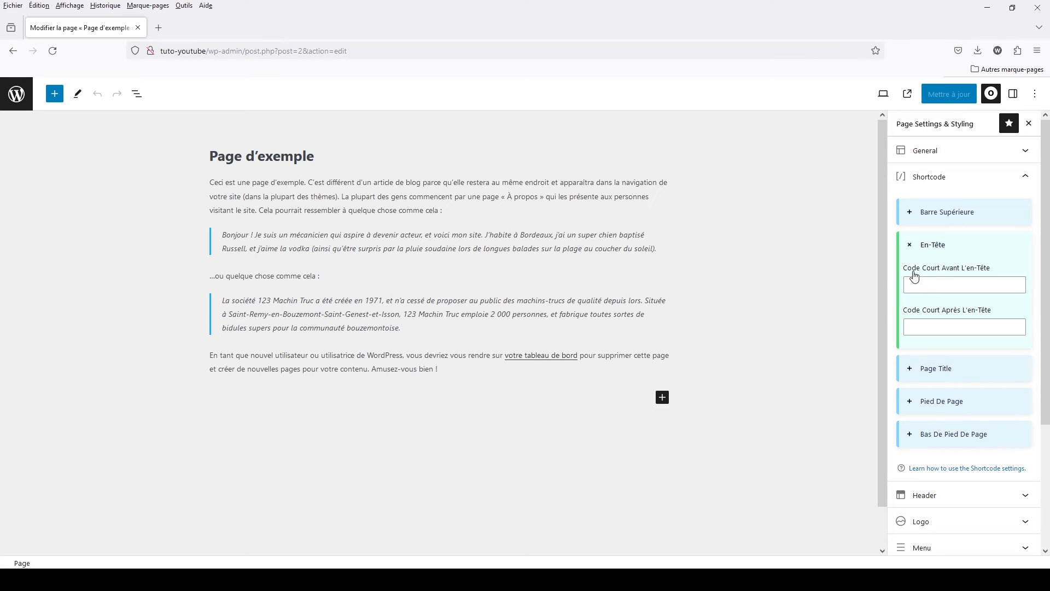
pyautogui.rightClick(944, 324)
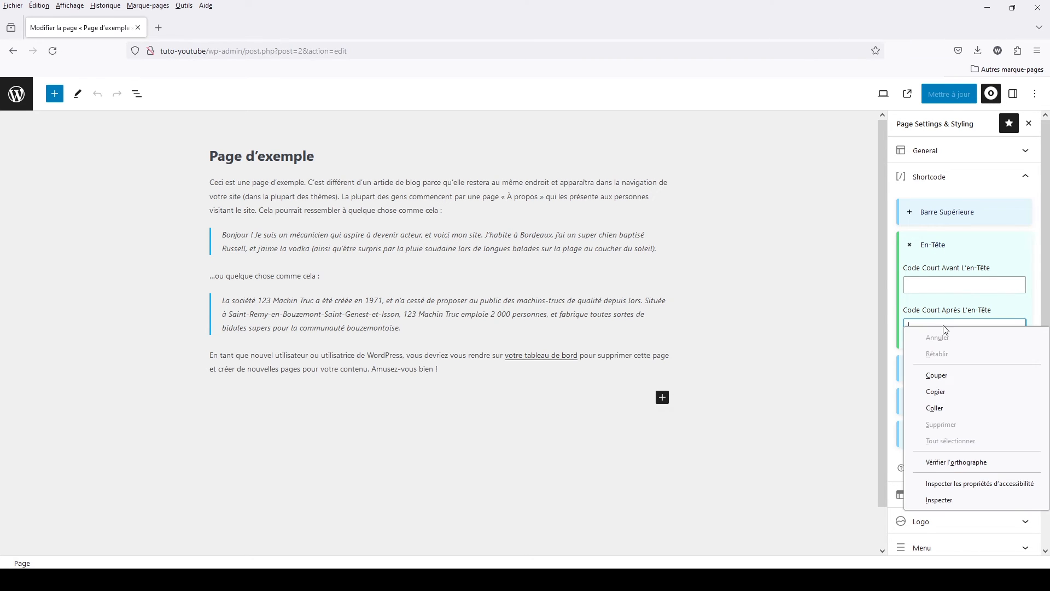
pyautogui.click(941, 413)
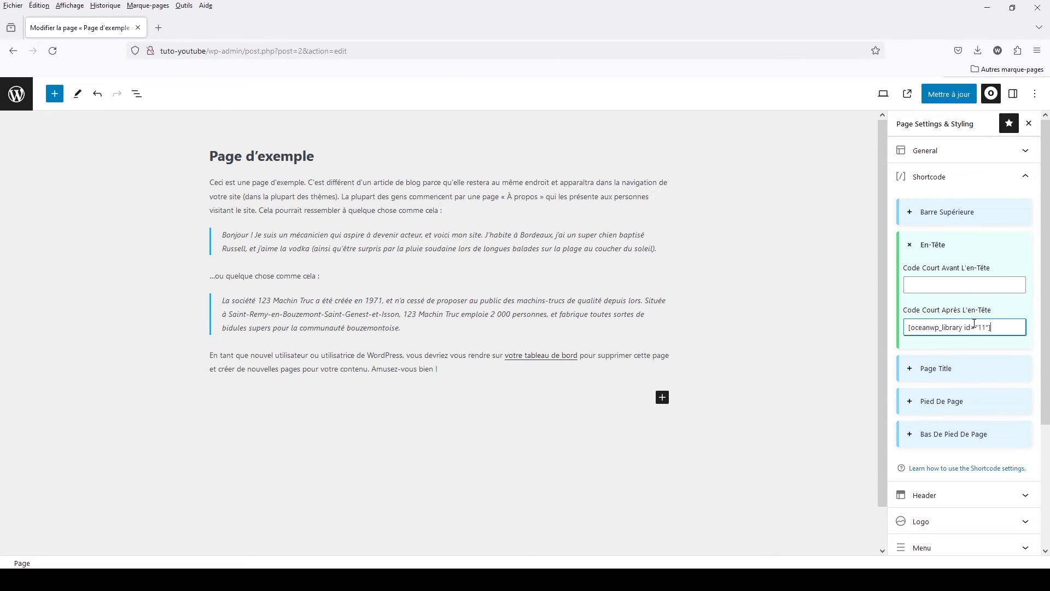
pyautogui.click(954, 101)
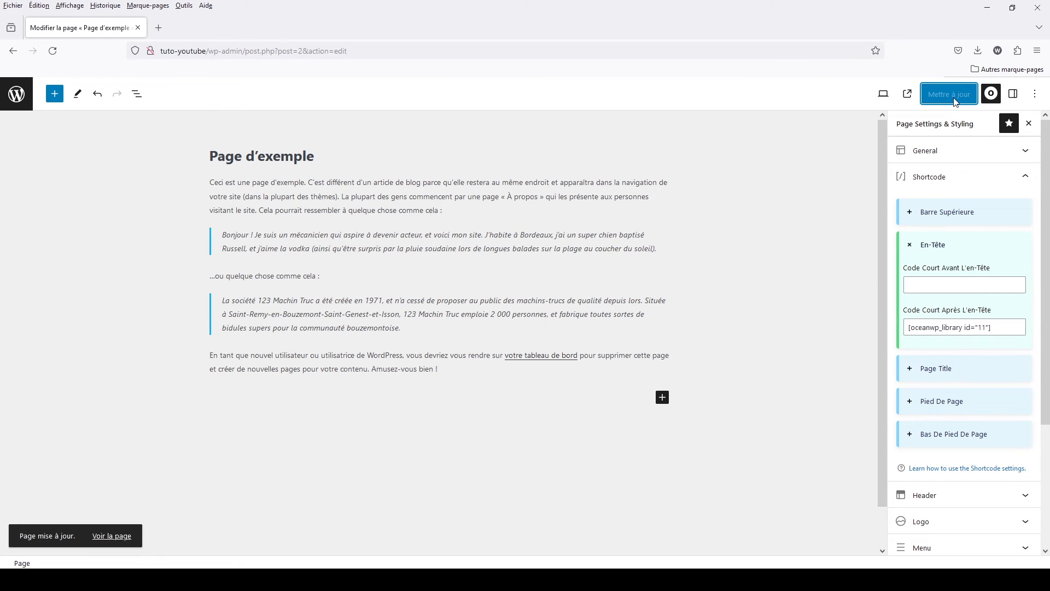
pyautogui.click(907, 94)
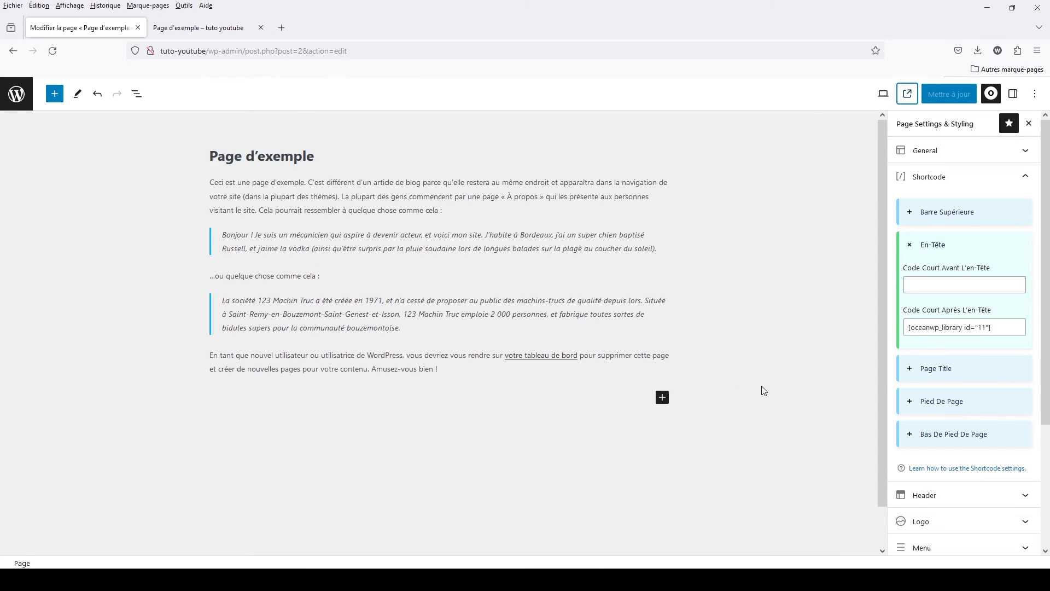
# - Remove the shortcode from the En-Tête Code Court Après L'en-Tête setting and update the page
pyautogui.moveTo(1003, 328); pyautogui.dragTo(904, 330)
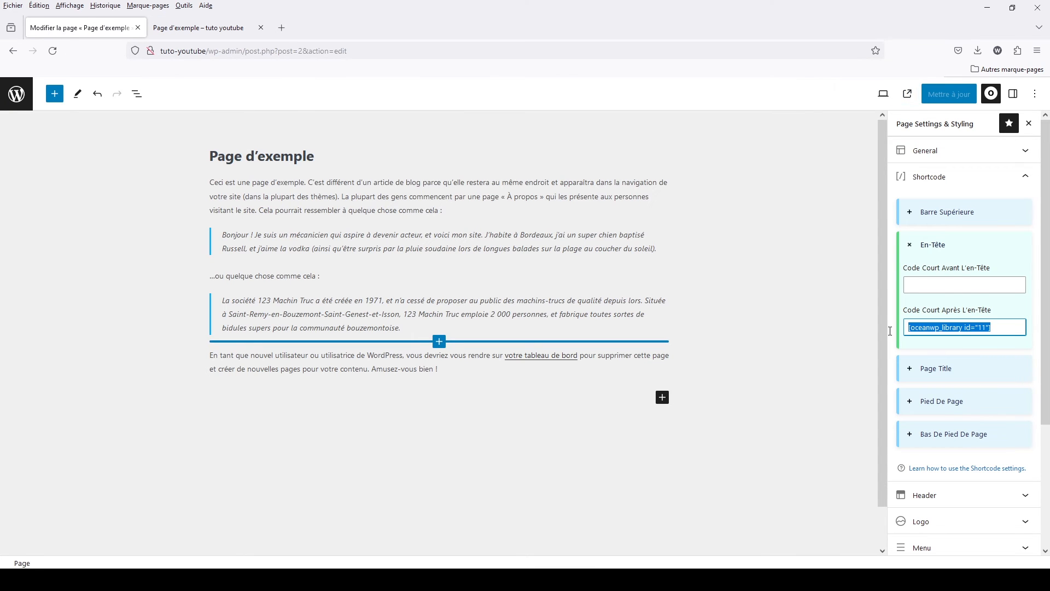
pyautogui.hotkey('ctrl', 'x')
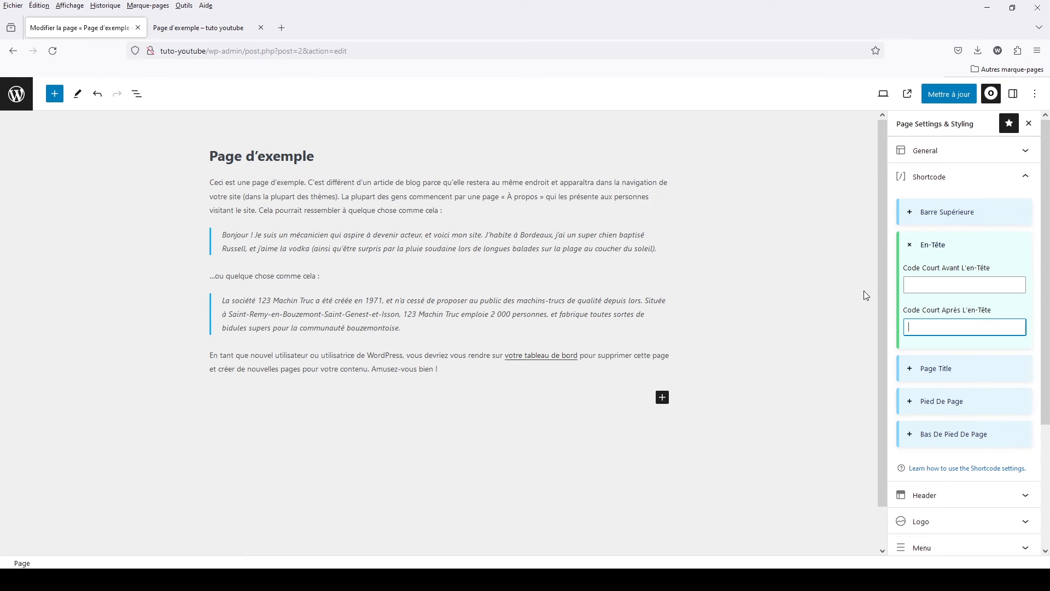
pyautogui.click(940, 246)
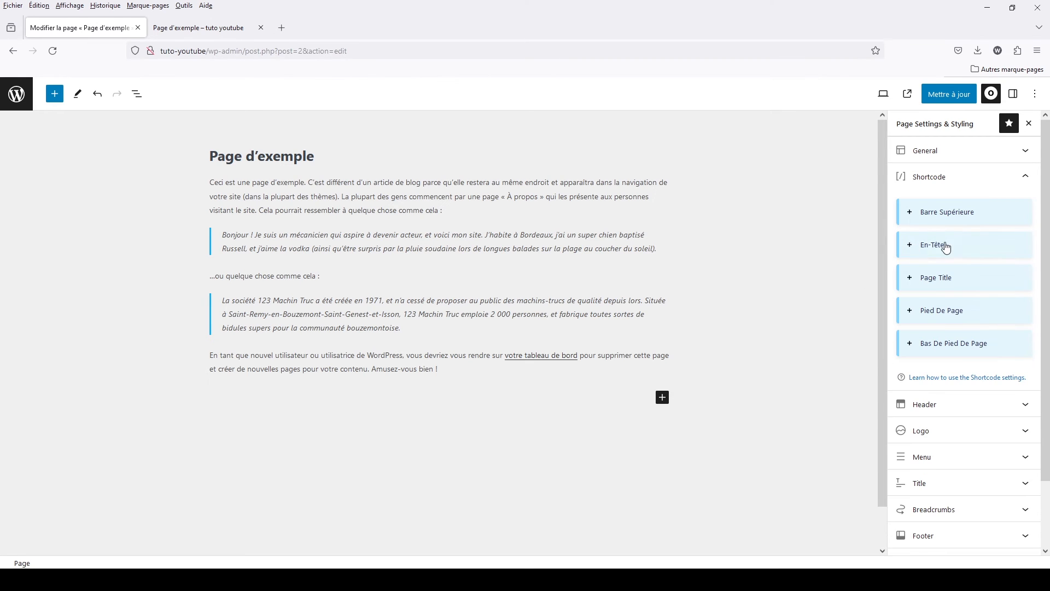
pyautogui.click(929, 181)
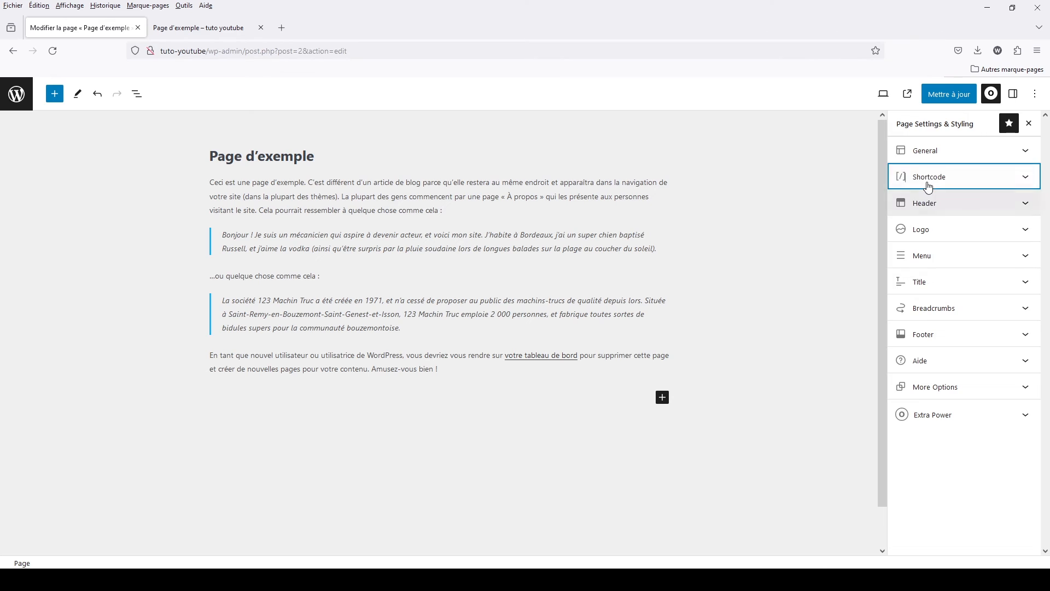
pyautogui.click(949, 94)
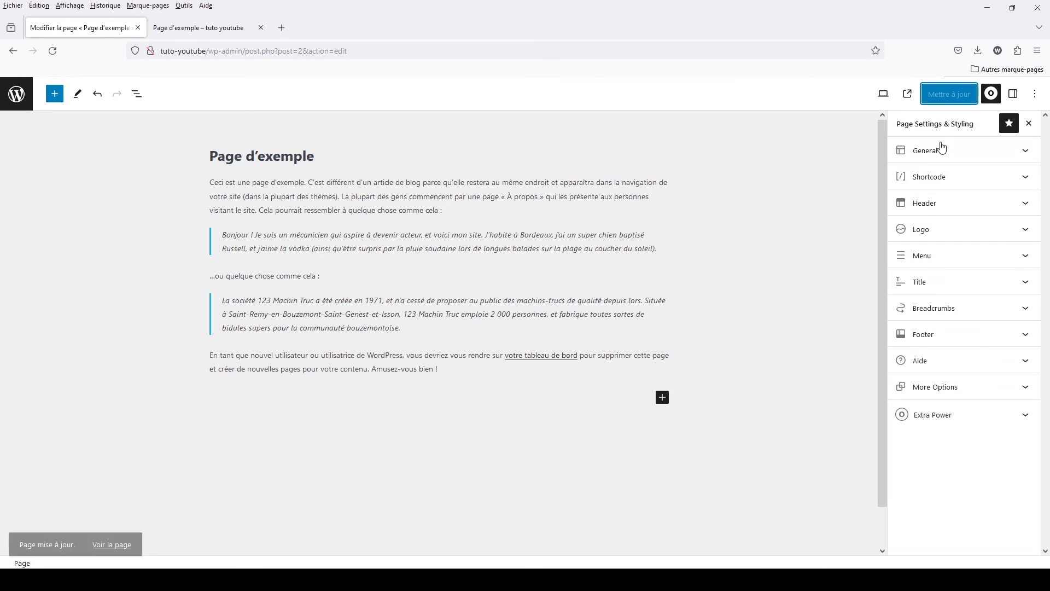
# - Examine the page's Header options and compare them with the reloaded Page d'exemple on the site
pyautogui.click(931, 210)
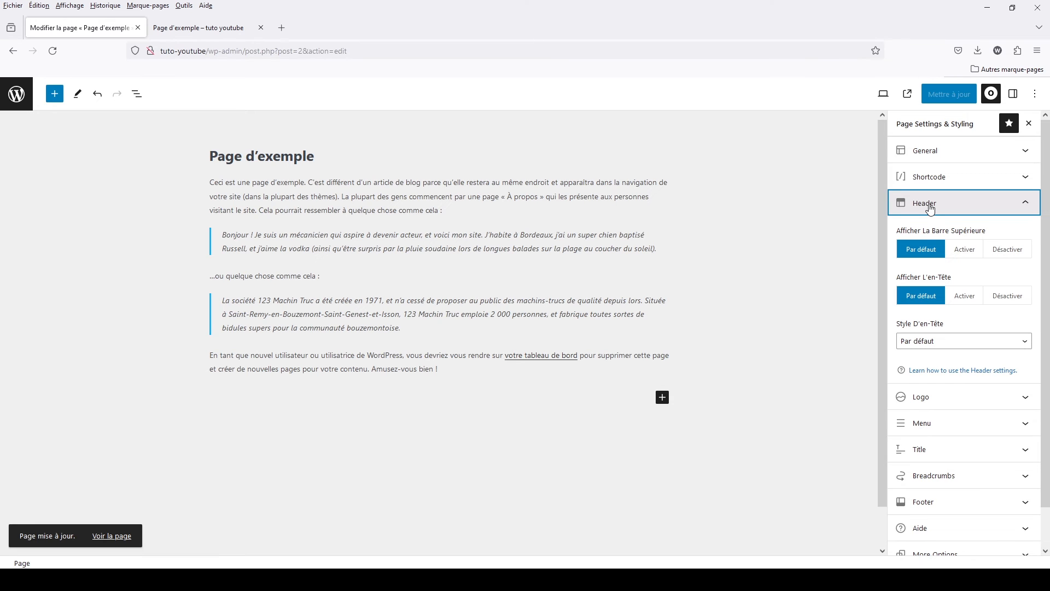
pyautogui.click(210, 28)
pyautogui.click(53, 50)
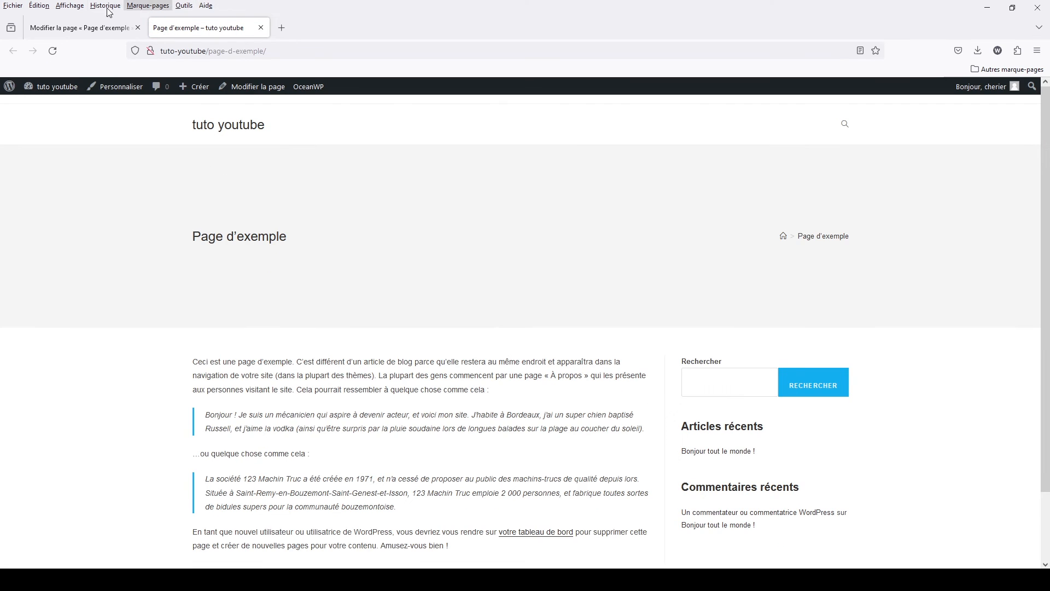
pyautogui.click(127, 21)
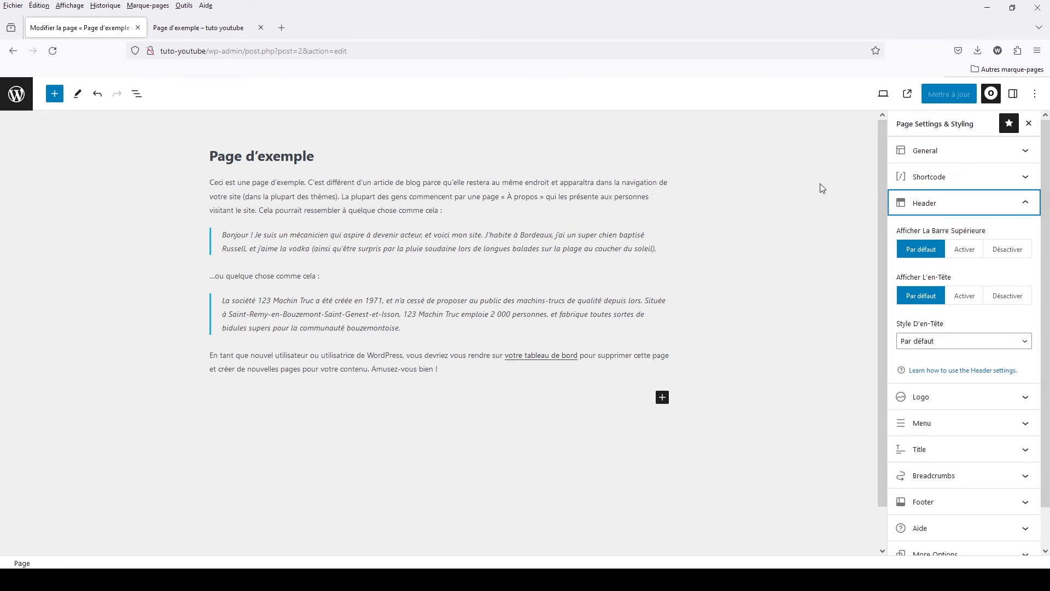
pyautogui.click(202, 32)
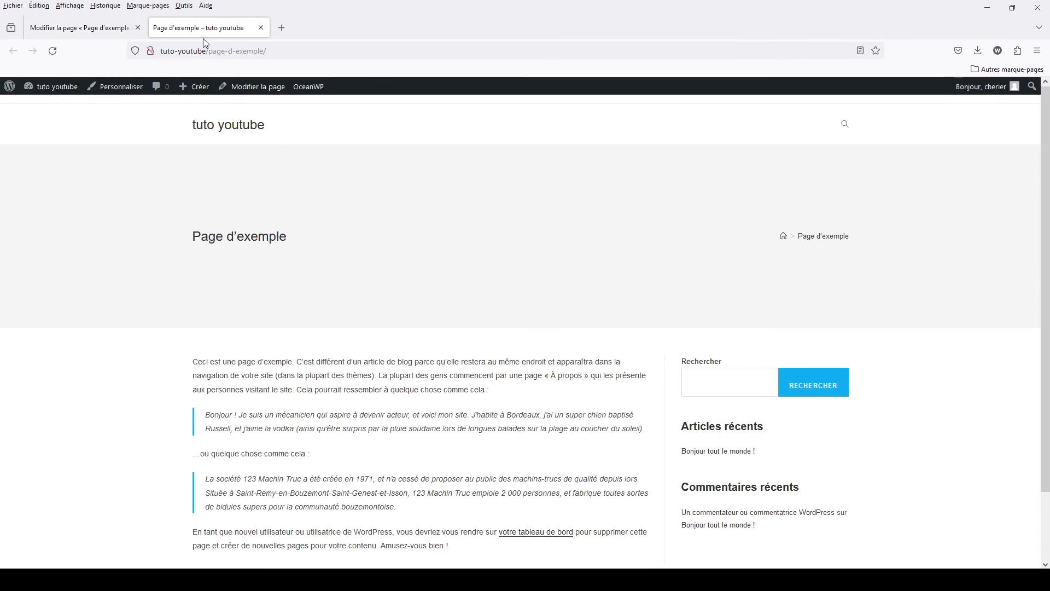
pyautogui.click(96, 28)
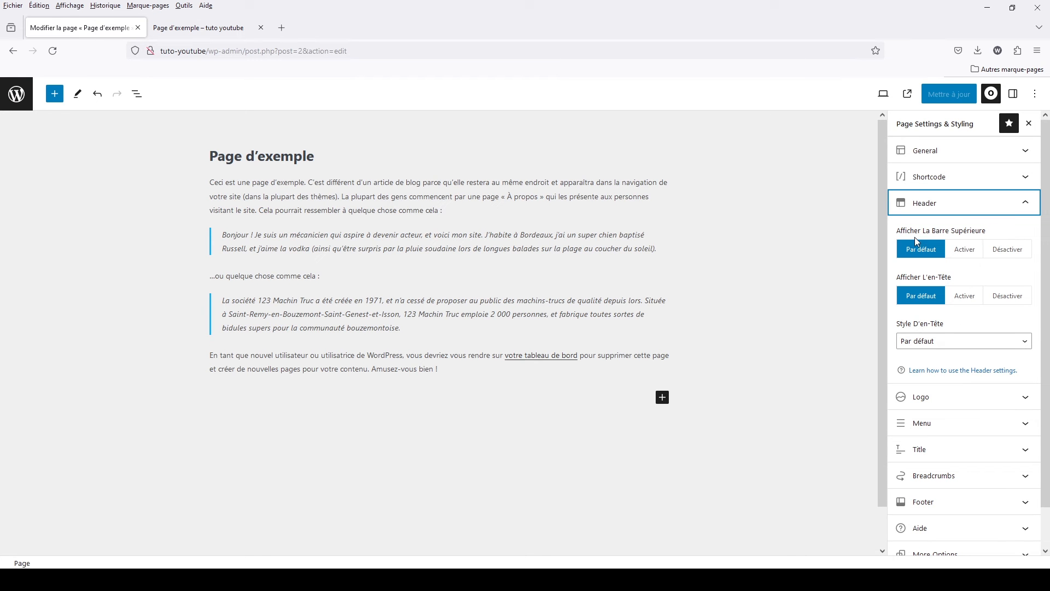
# - Set Afficher La Barre Supérieure to Désactiver, update the page and check the reloaded result on the site
pyautogui.click(1011, 253)
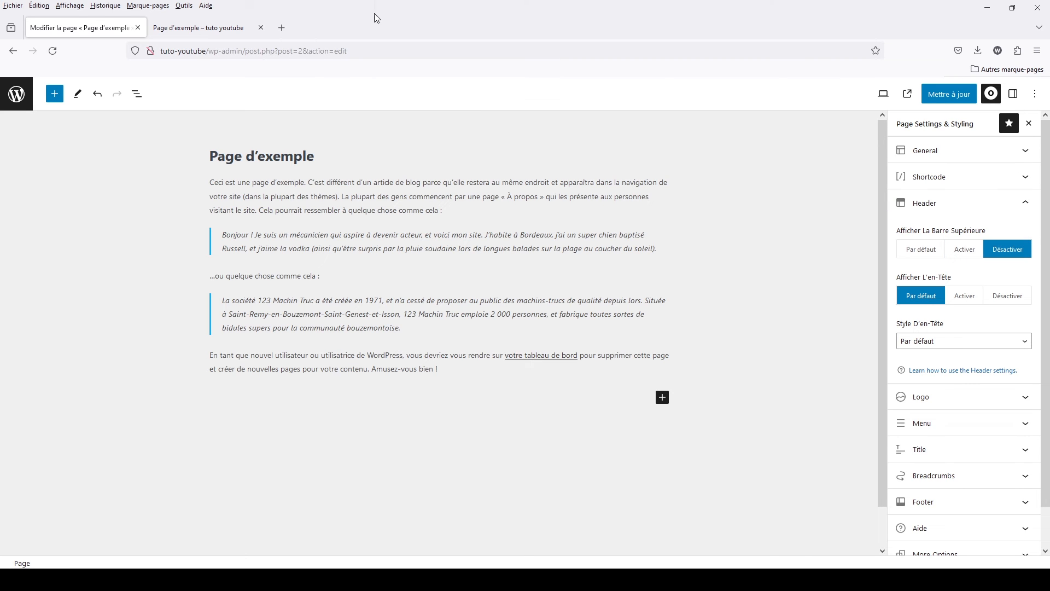
pyautogui.click(949, 94)
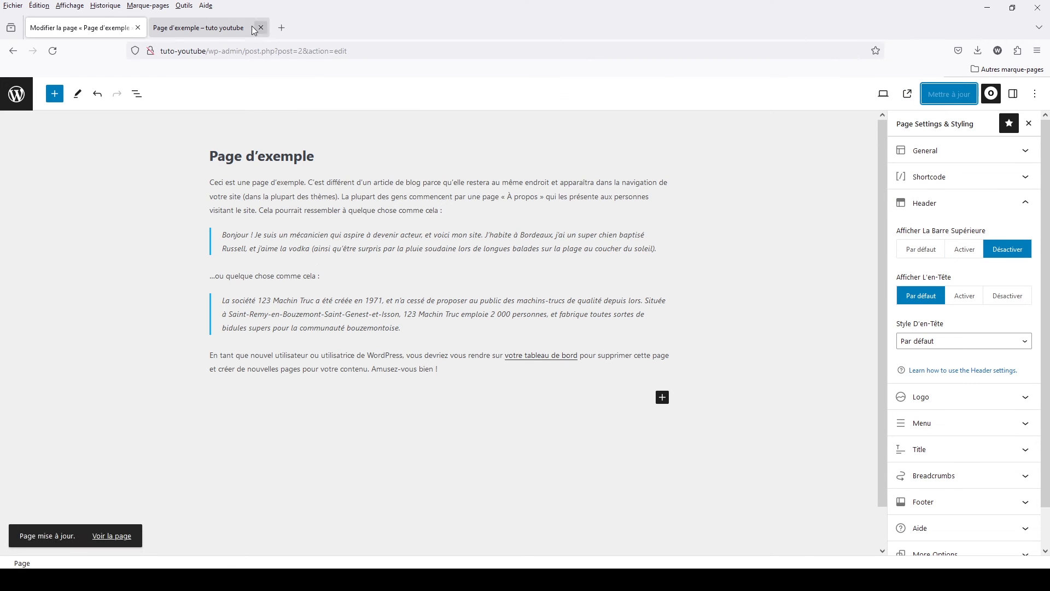
pyautogui.click(209, 33)
pyautogui.press('F5')
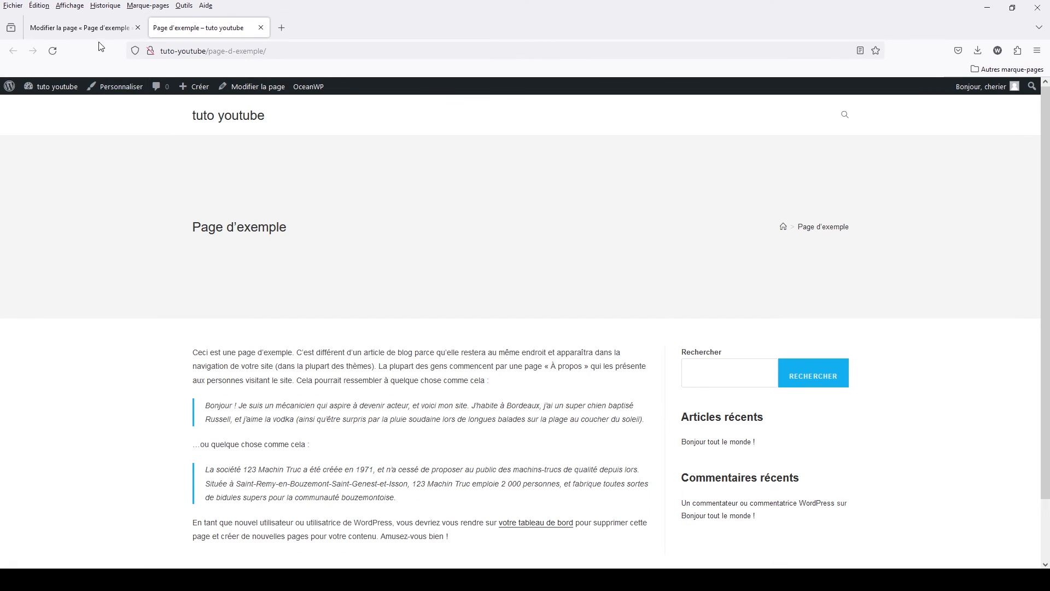
# - Set Afficher L'en-Tête to Désactiver, update the page and check the reloaded result on the site
pyautogui.click(101, 28)
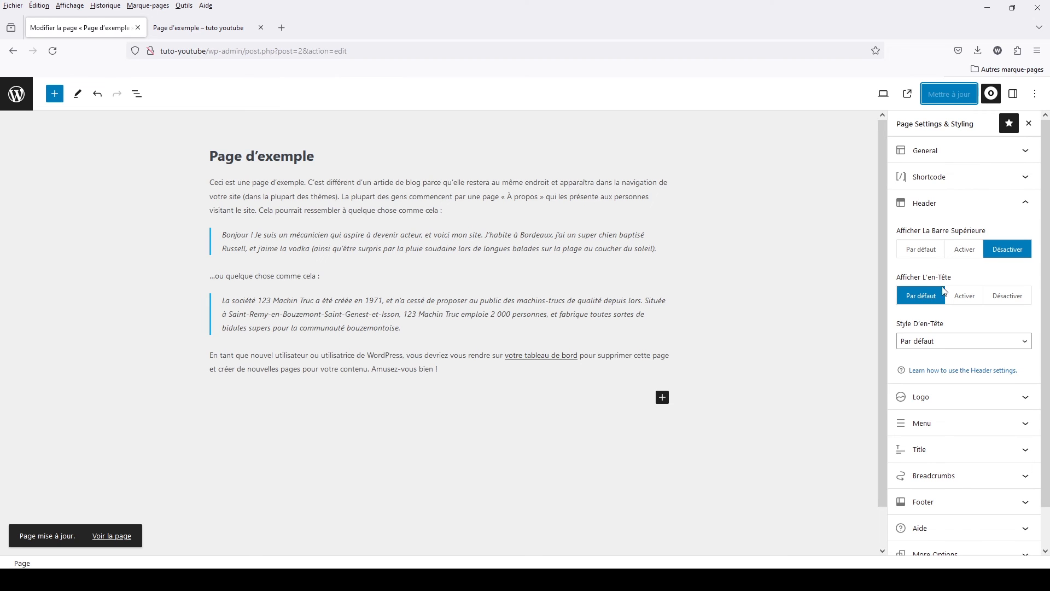
pyautogui.click(1006, 296)
pyautogui.click(955, 94)
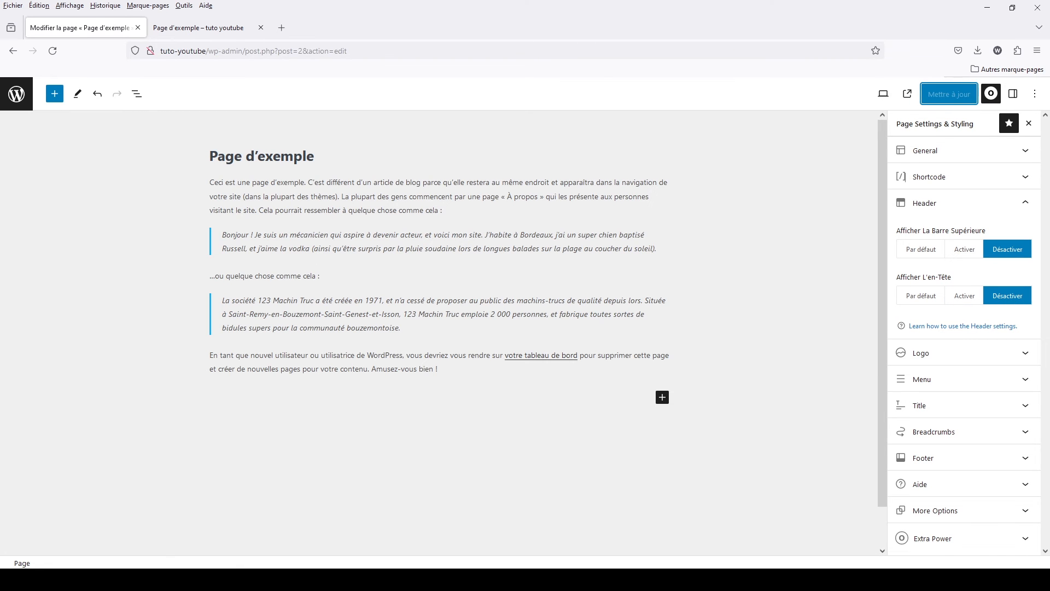
pyautogui.click(213, 33)
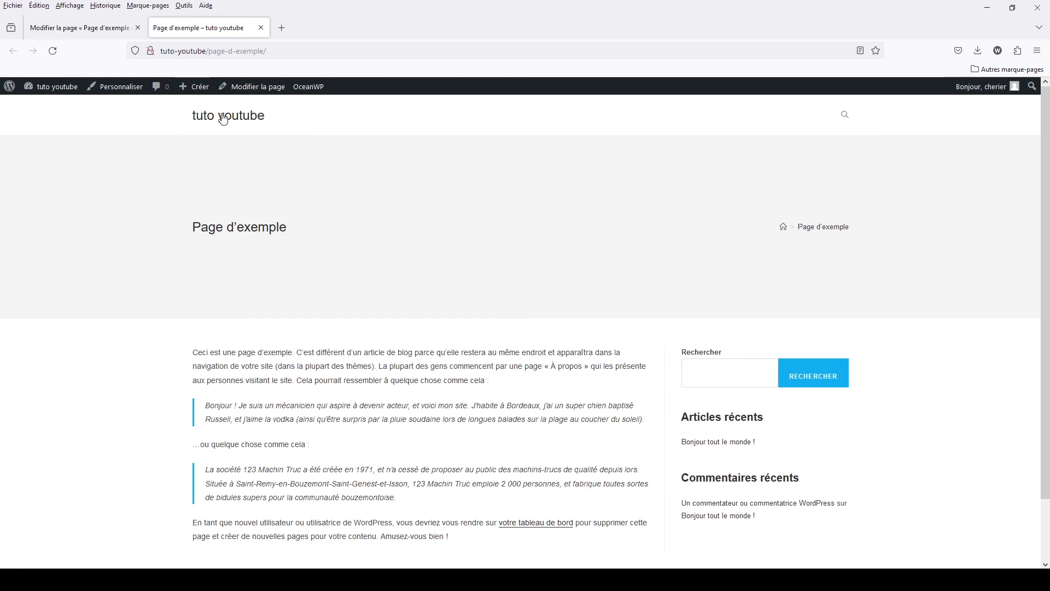
pyautogui.click(53, 52)
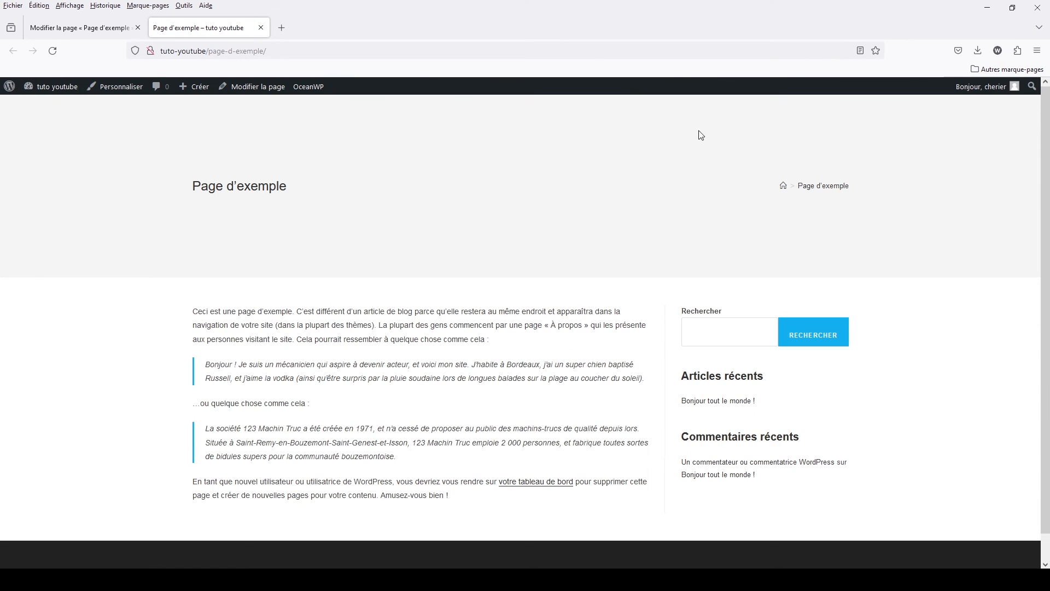
# - Return Afficher L'en-Tête to Par défaut, update the page and collapse the Header options
pyautogui.click(124, 33)
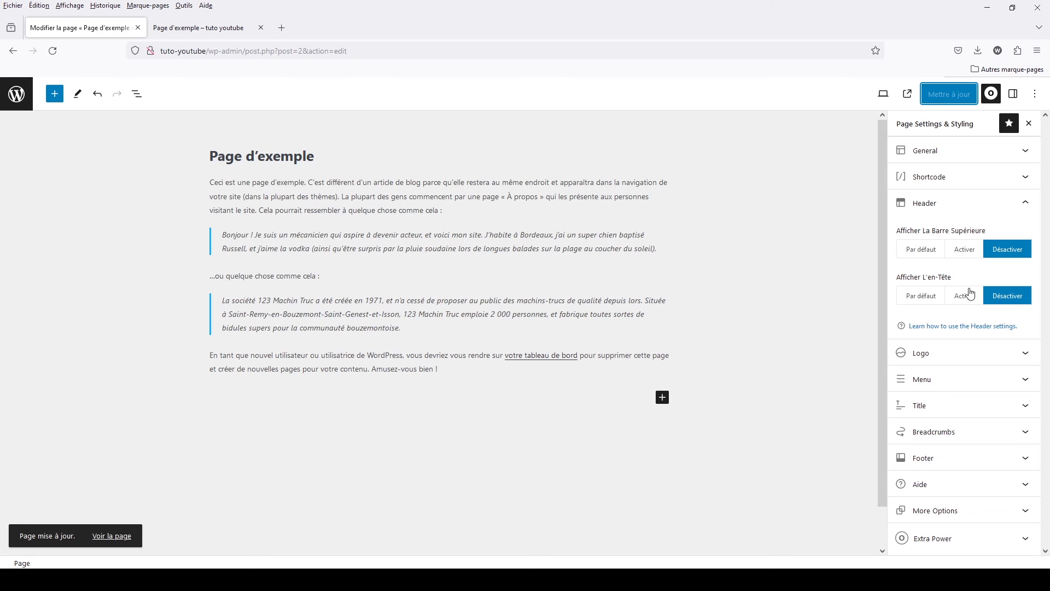
pyautogui.click(914, 297)
pyautogui.click(945, 101)
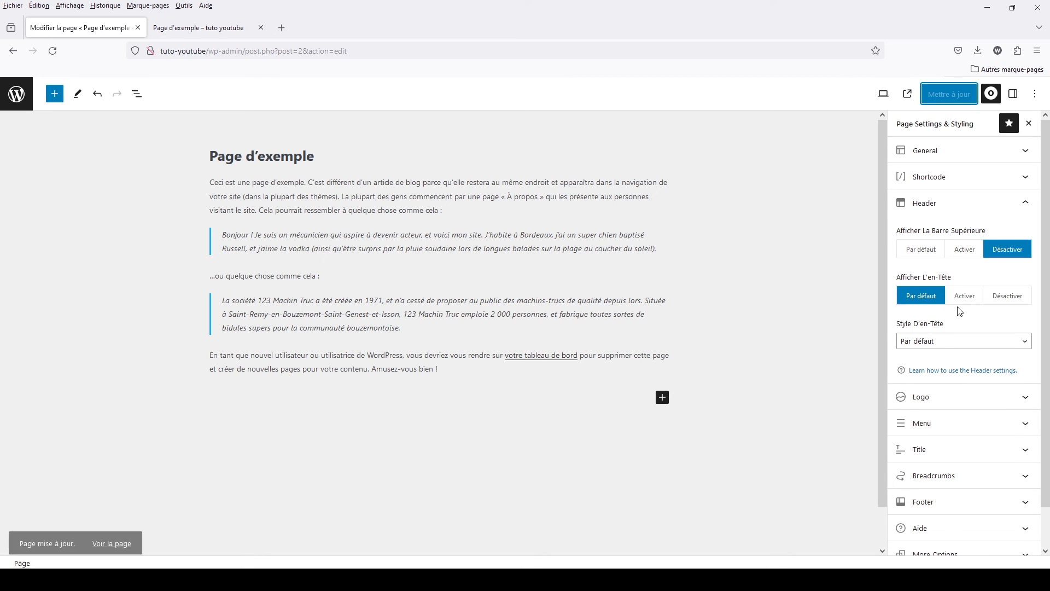
pyautogui.click(931, 207)
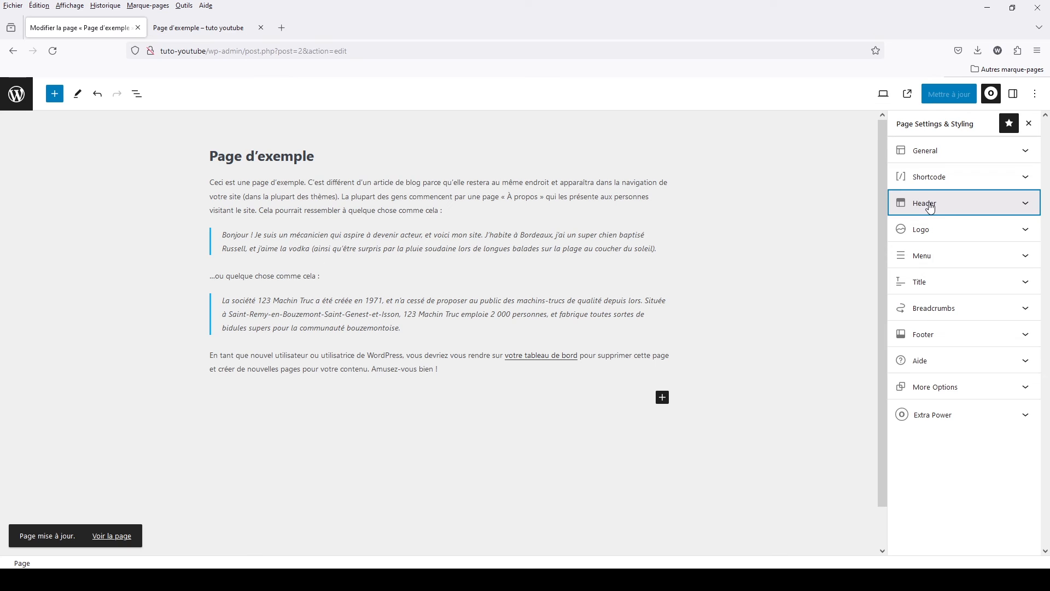
# - Examine the Logo and Menu options in the Page Settings & Styling for the page
pyautogui.click(930, 239)
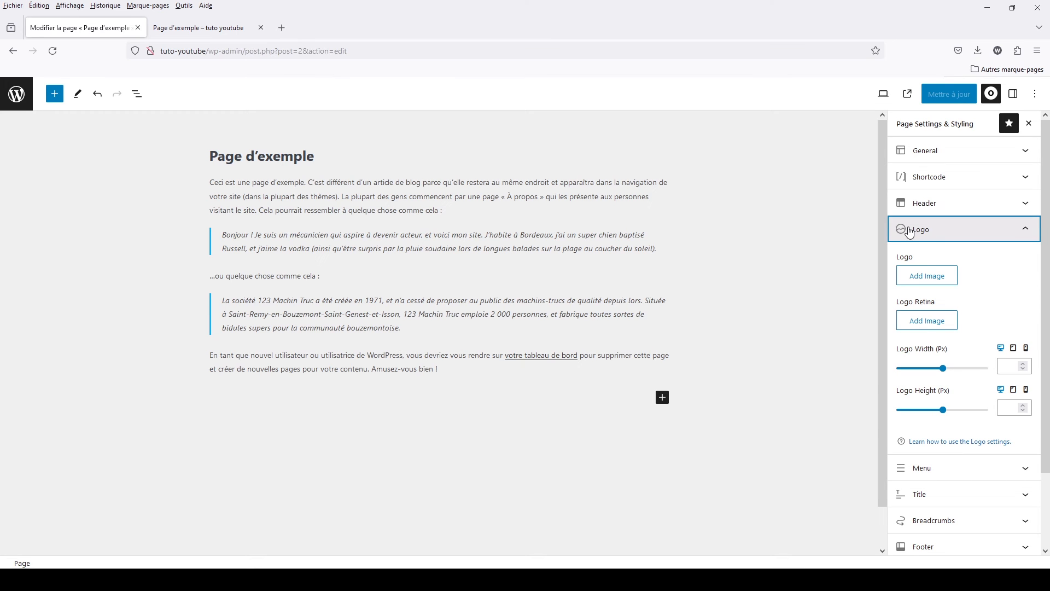
pyautogui.click(909, 232)
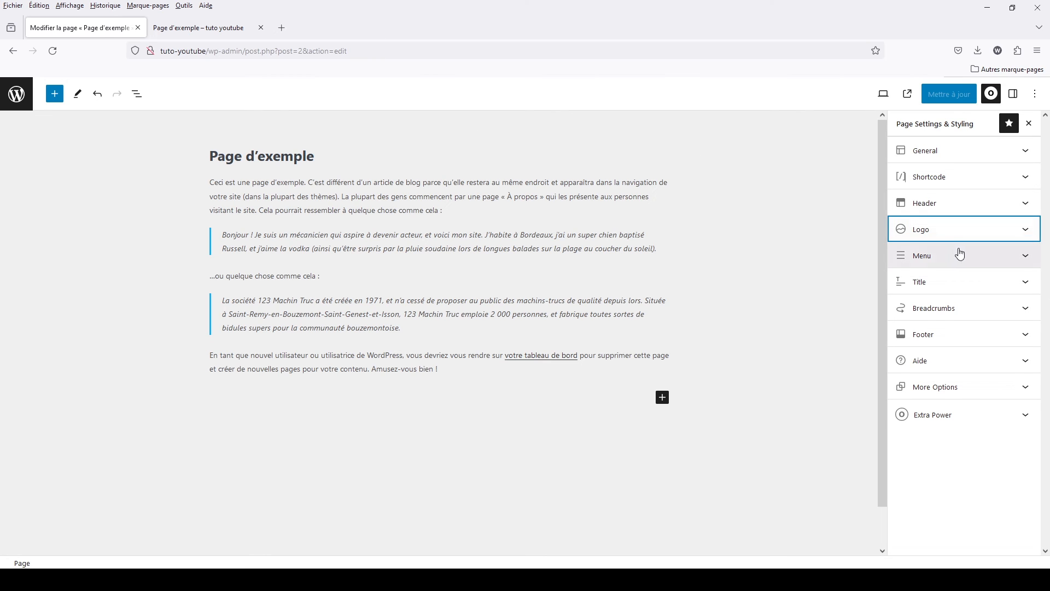
pyautogui.click(928, 256)
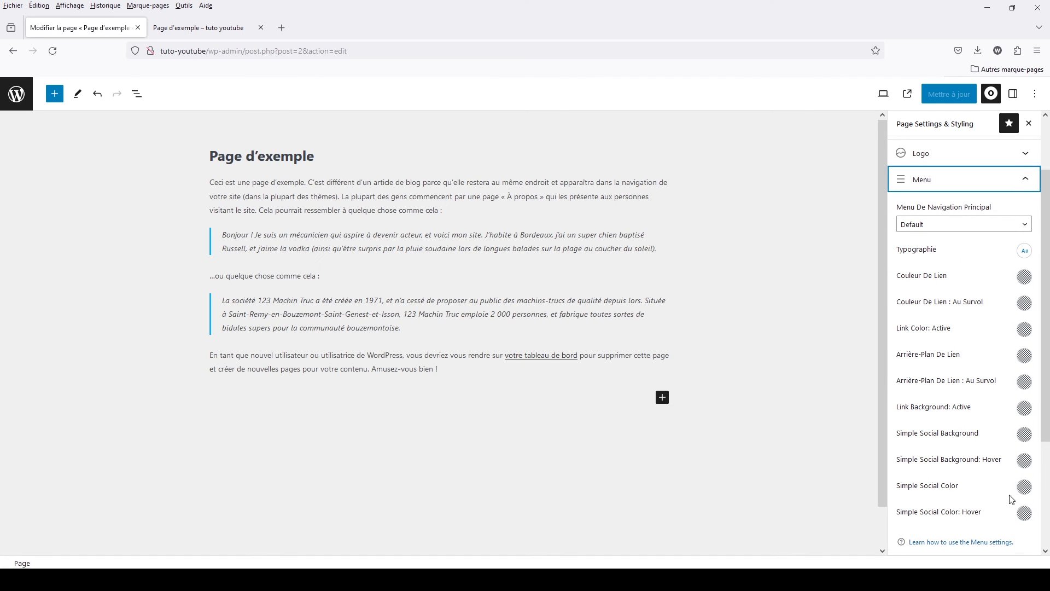
pyautogui.click(941, 184)
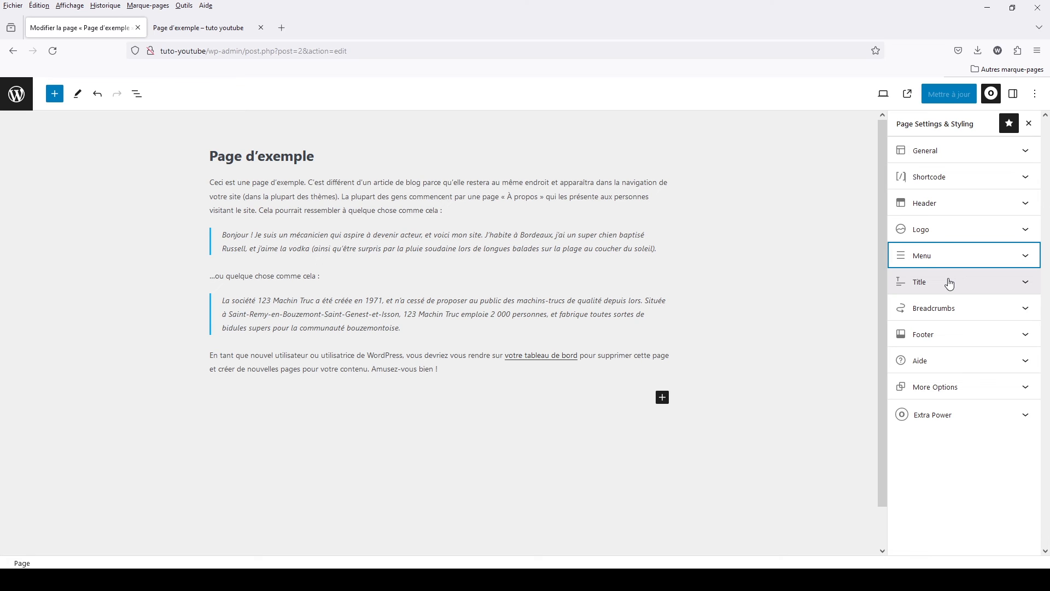
pyautogui.click(929, 257)
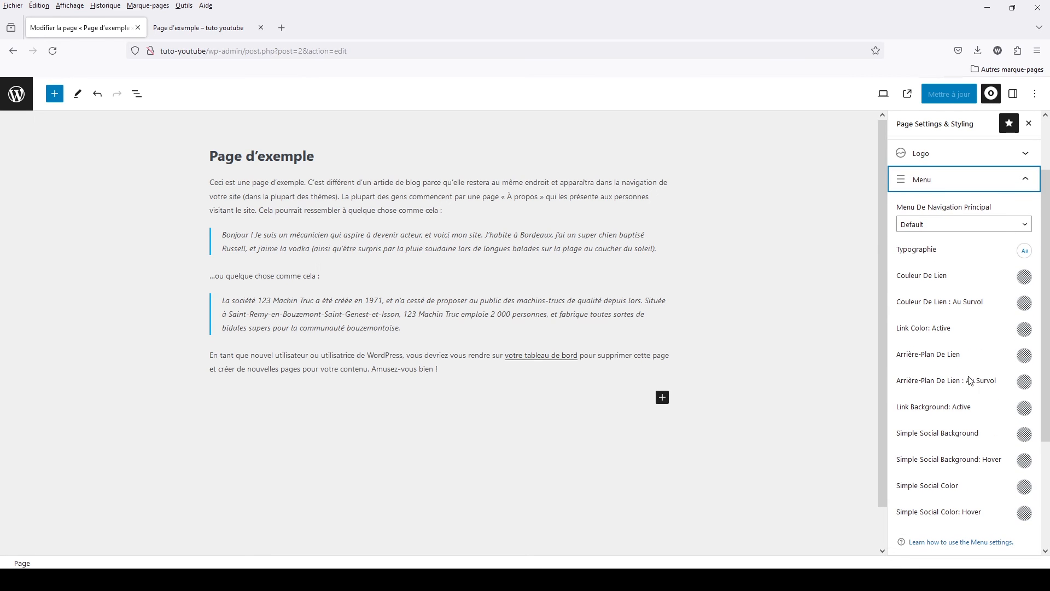
pyautogui.click(940, 178)
# - In the Title options, set Afficher Le Titre De La Page to Désactiver, update the page and check it on the site
pyautogui.click(922, 282)
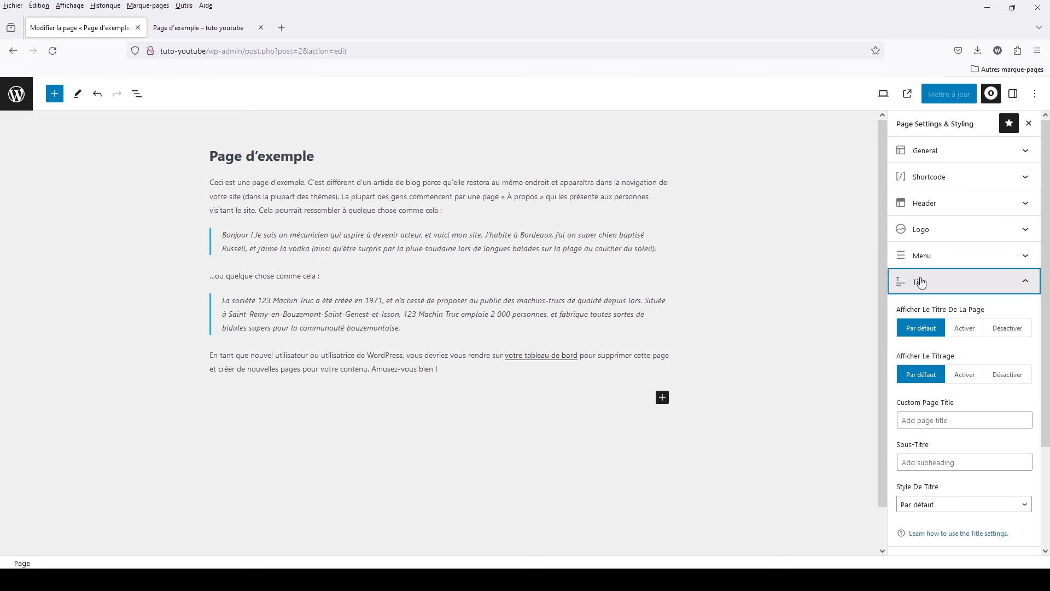
pyautogui.click(231, 37)
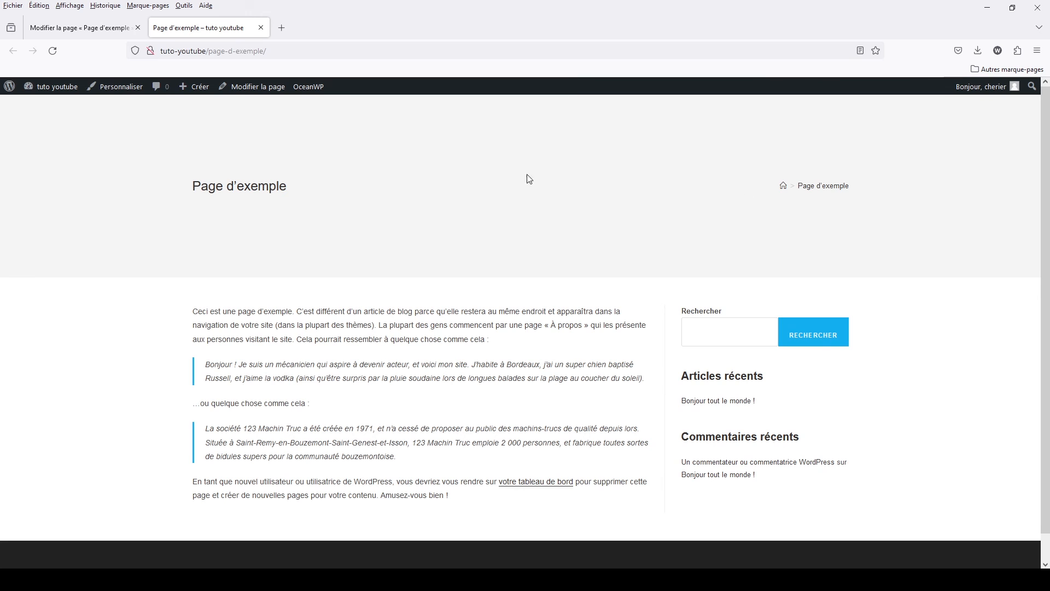
pyautogui.click(65, 30)
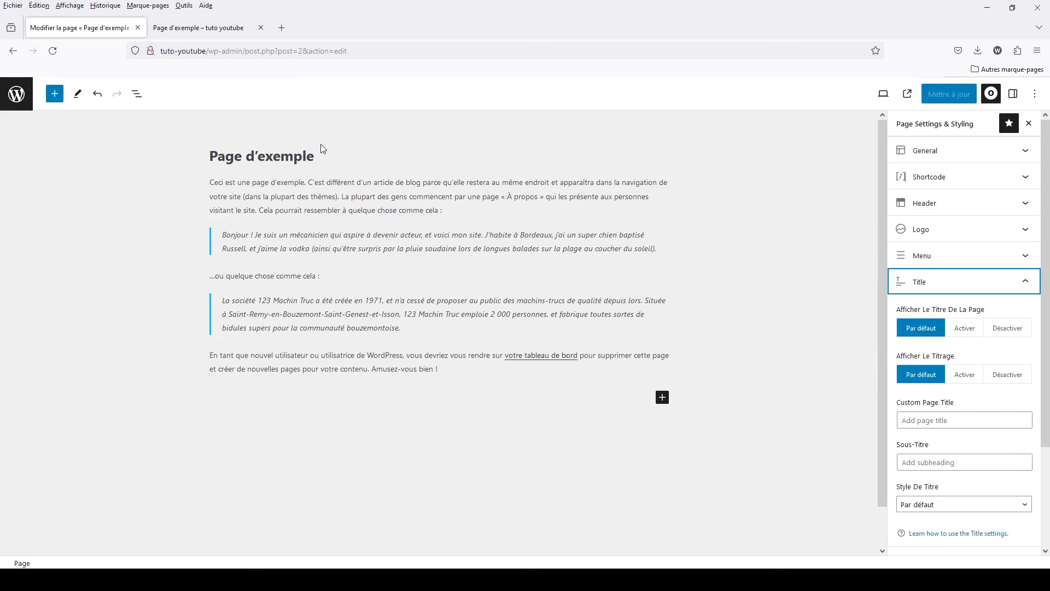
pyautogui.click(1008, 328)
pyautogui.click(951, 94)
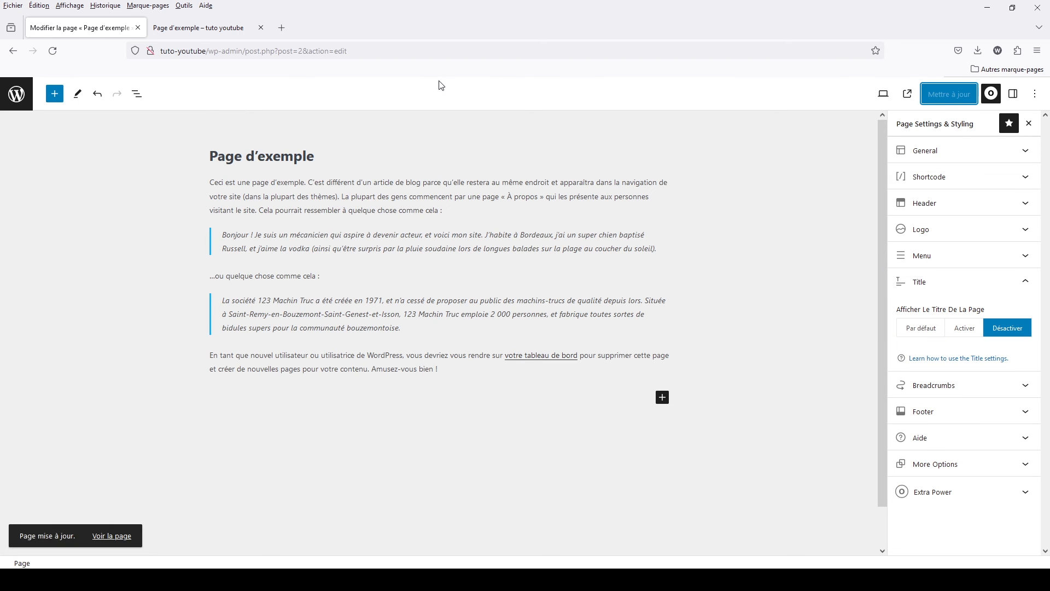
pyautogui.click(236, 20)
pyautogui.click(52, 50)
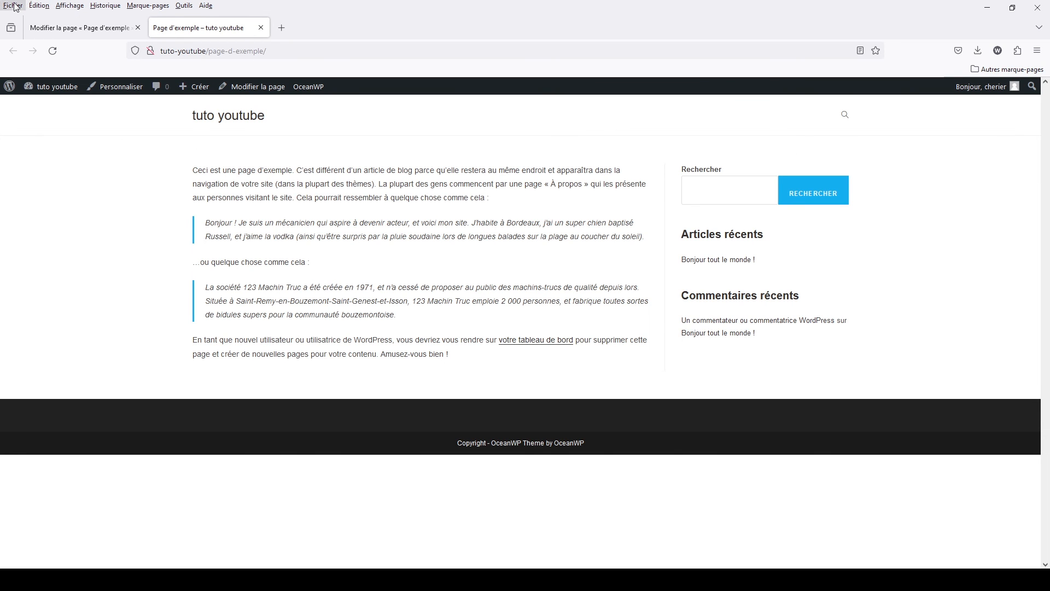
# - Return Afficher Le Titre De La Page to Par défaut, set Afficher Le Titrage to Désactiver, update the page and check it on the site
pyautogui.click(96, 28)
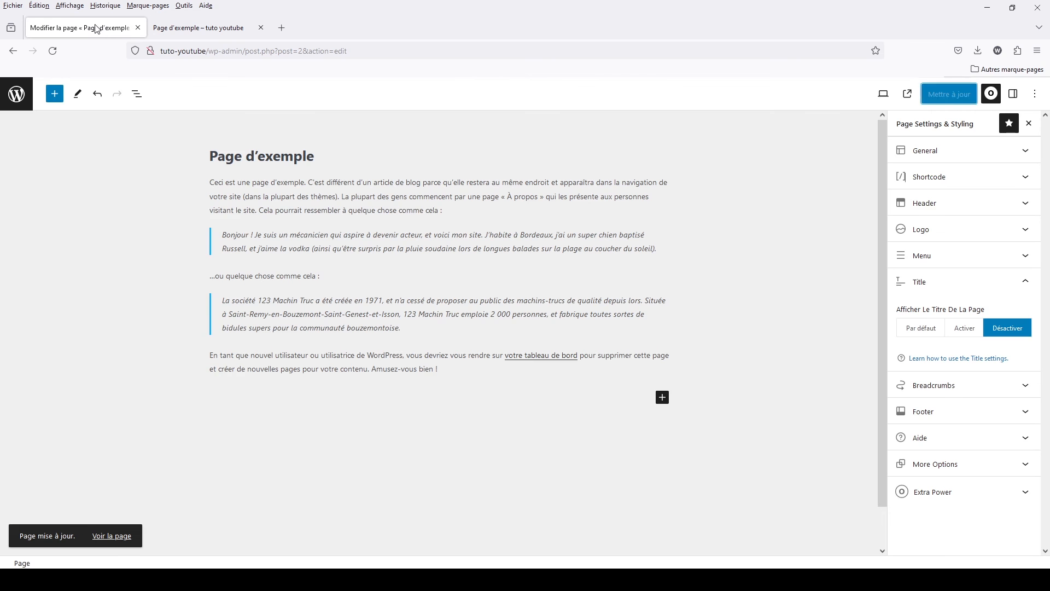
pyautogui.click(924, 336)
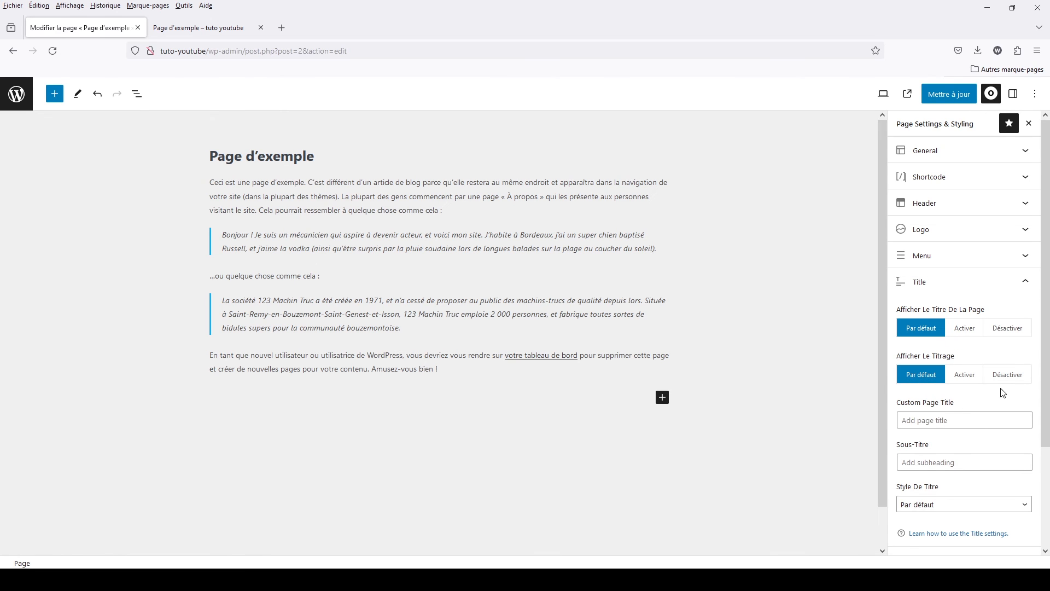
pyautogui.click(1007, 375)
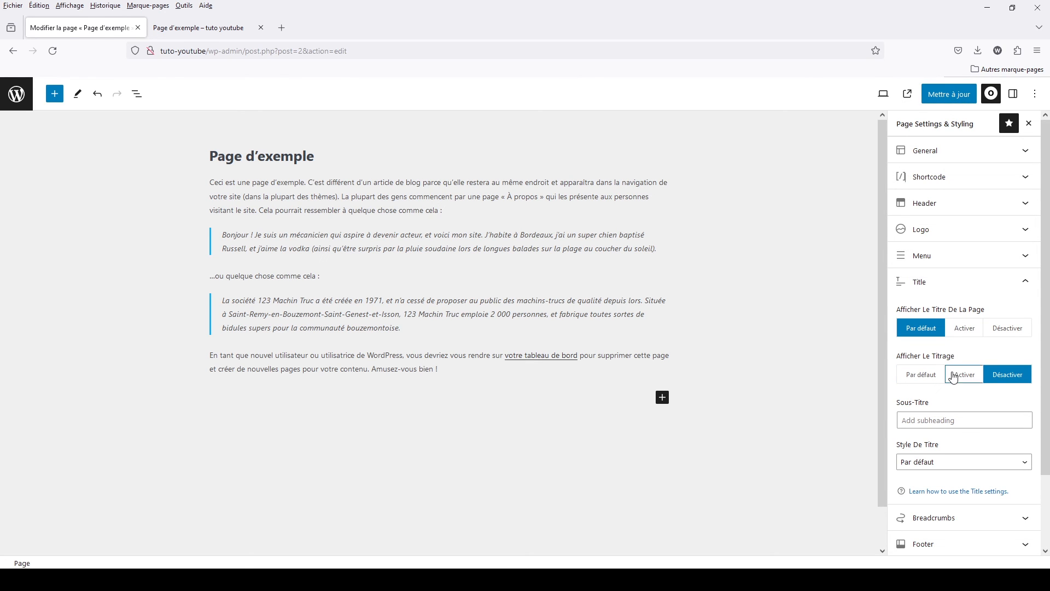
pyautogui.click(952, 92)
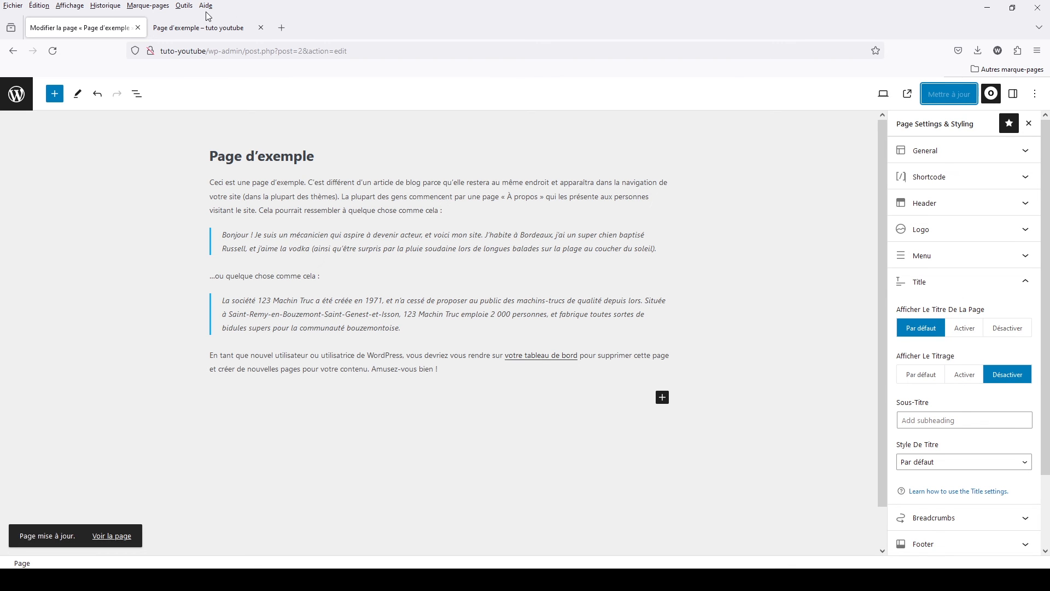
pyautogui.click(200, 27)
pyautogui.click(55, 49)
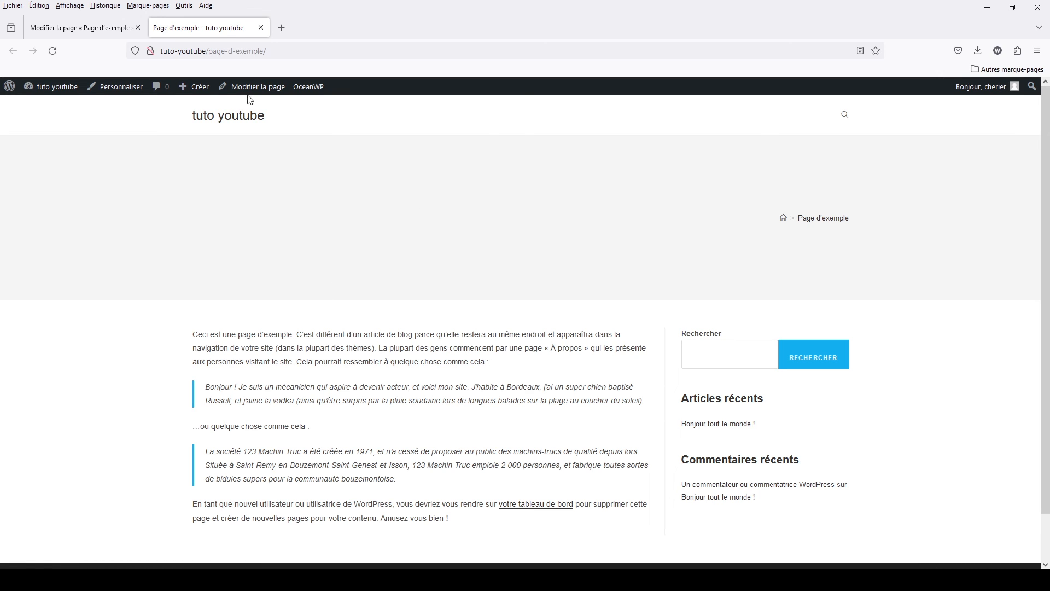
# - Return Afficher Le Titrage to Par défaut for the page and collapse the Title options
pyautogui.click(103, 28)
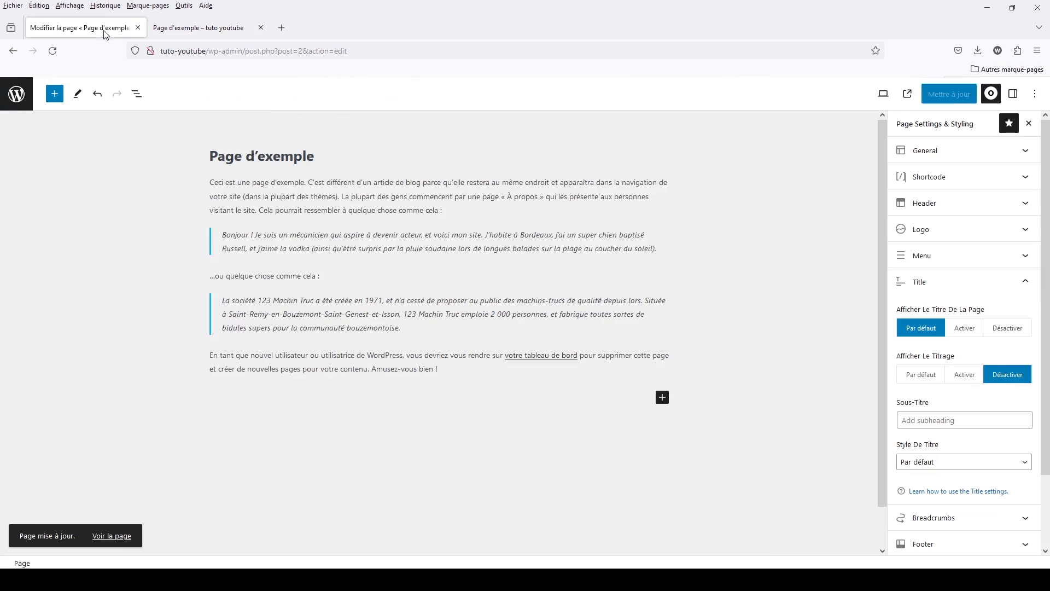
pyautogui.click(952, 376)
pyautogui.click(924, 375)
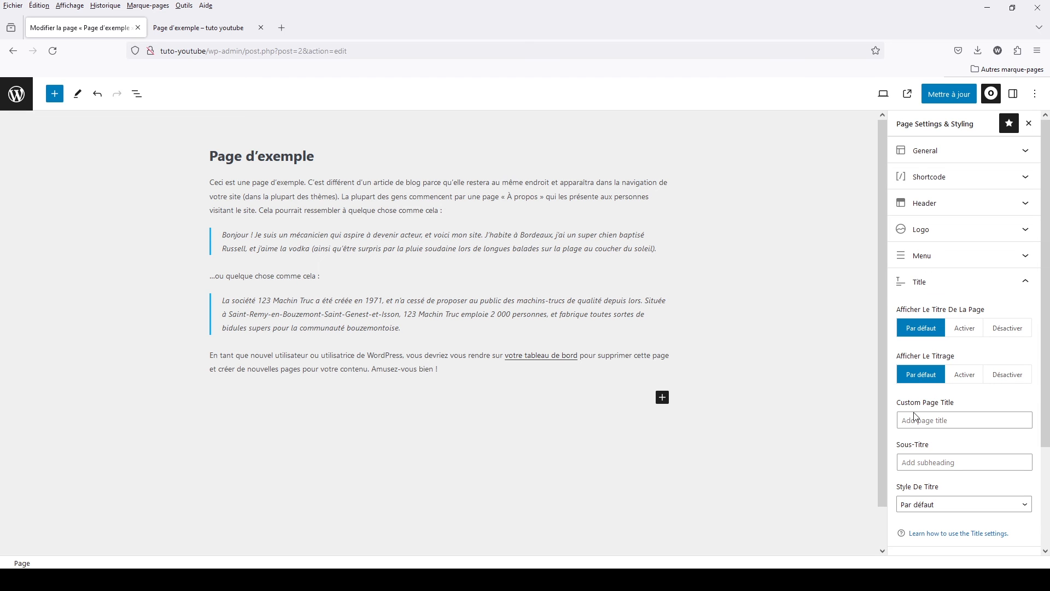
pyautogui.click(951, 290)
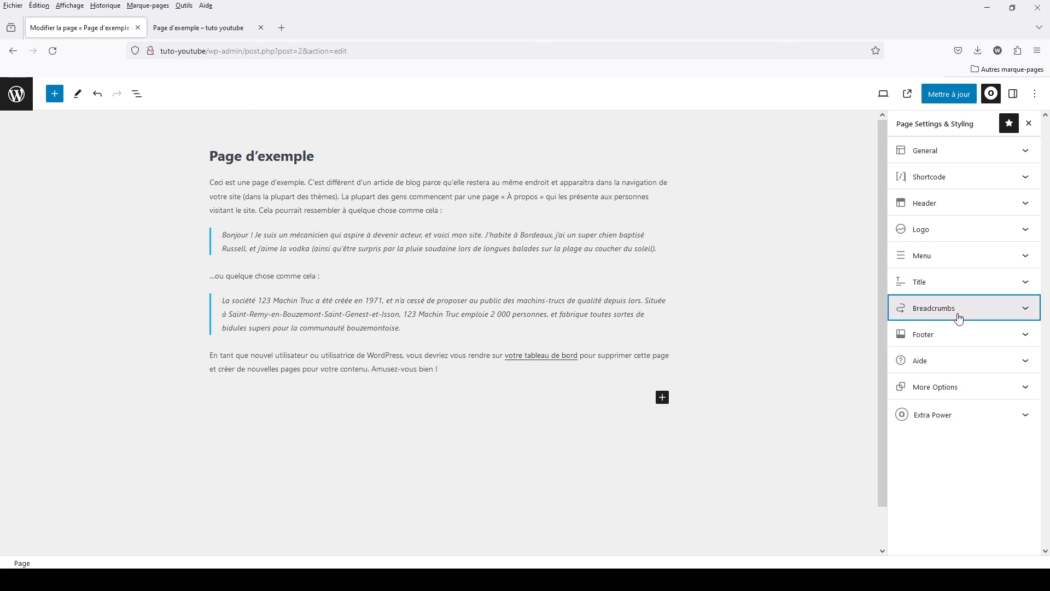
# - Examine the Breadcrumbs options and compare them with the breadcrumb trail on the published page
pyautogui.click(959, 319)
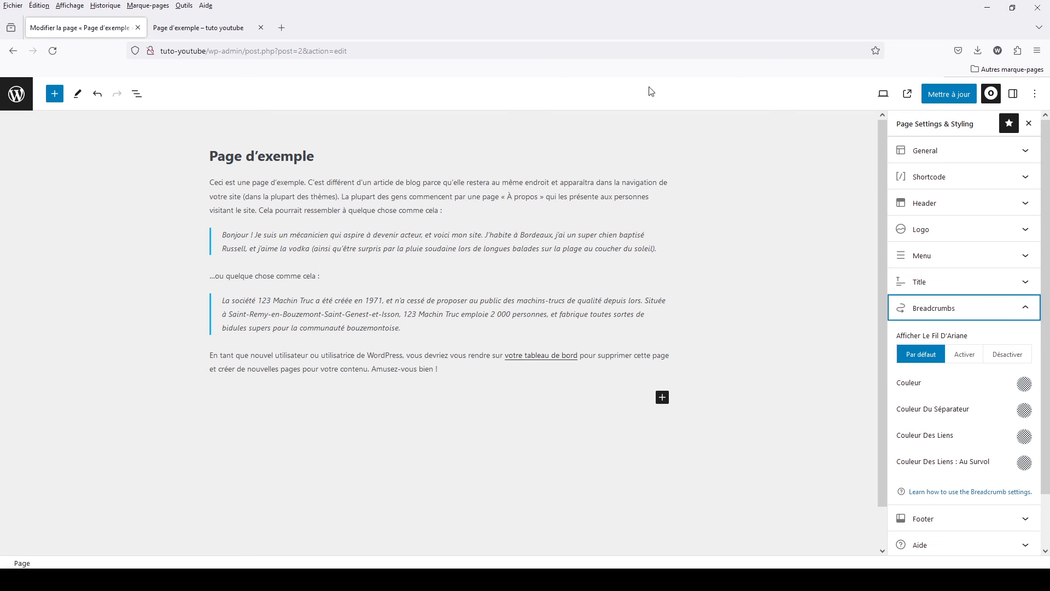
pyautogui.click(207, 27)
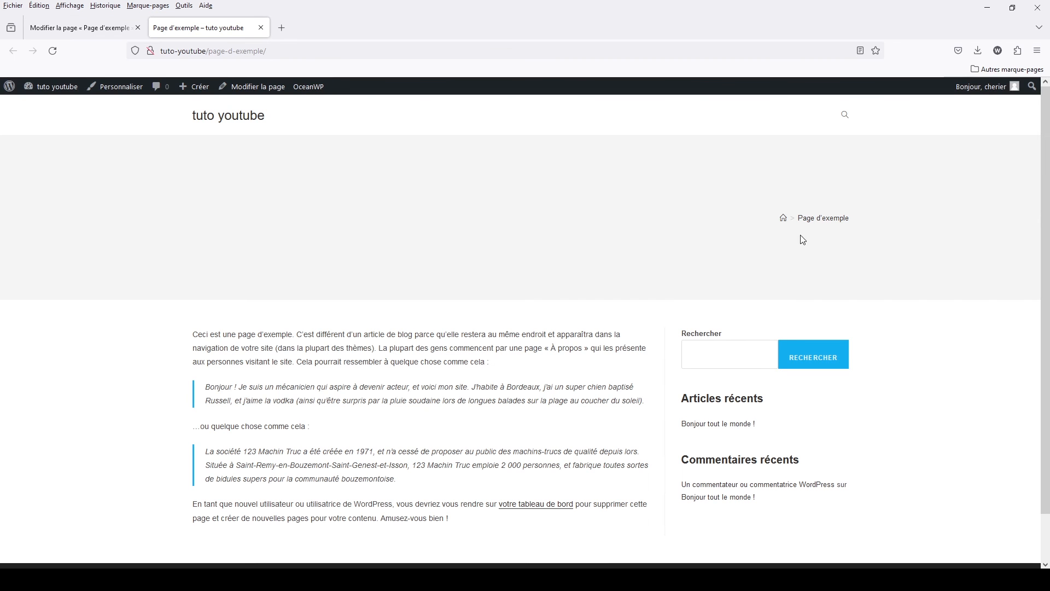
pyautogui.click(110, 27)
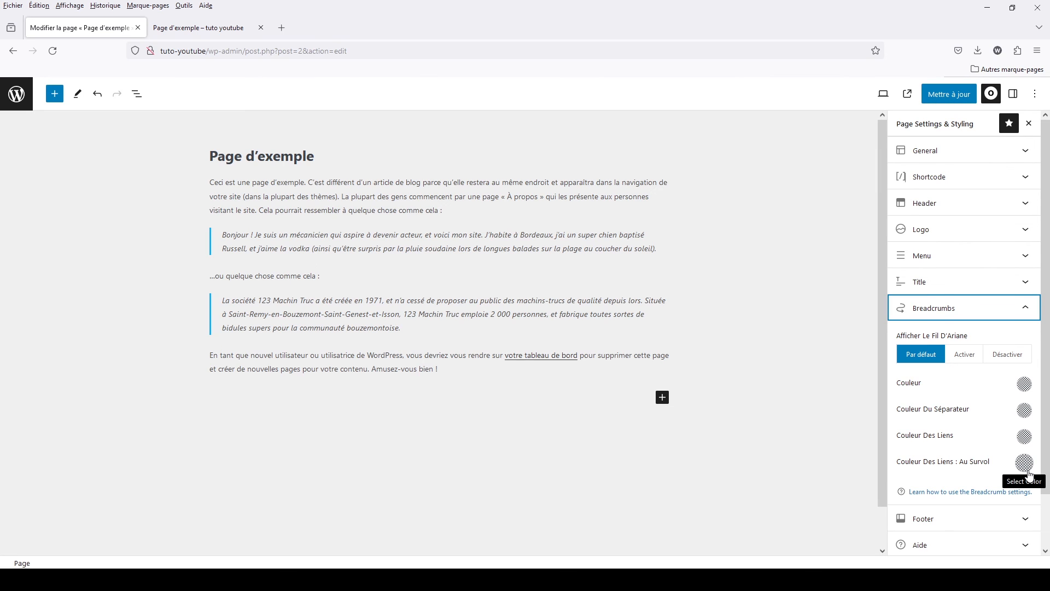
pyautogui.click(936, 313)
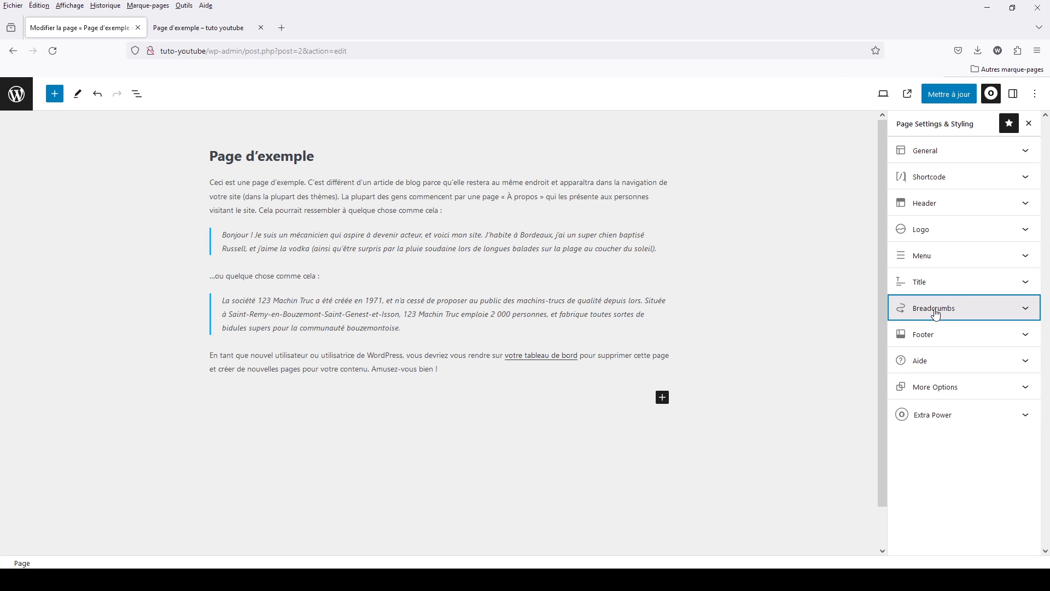
# - Examine the Footer options and inspect the footer and copyright area of the published page
pyautogui.click(948, 338)
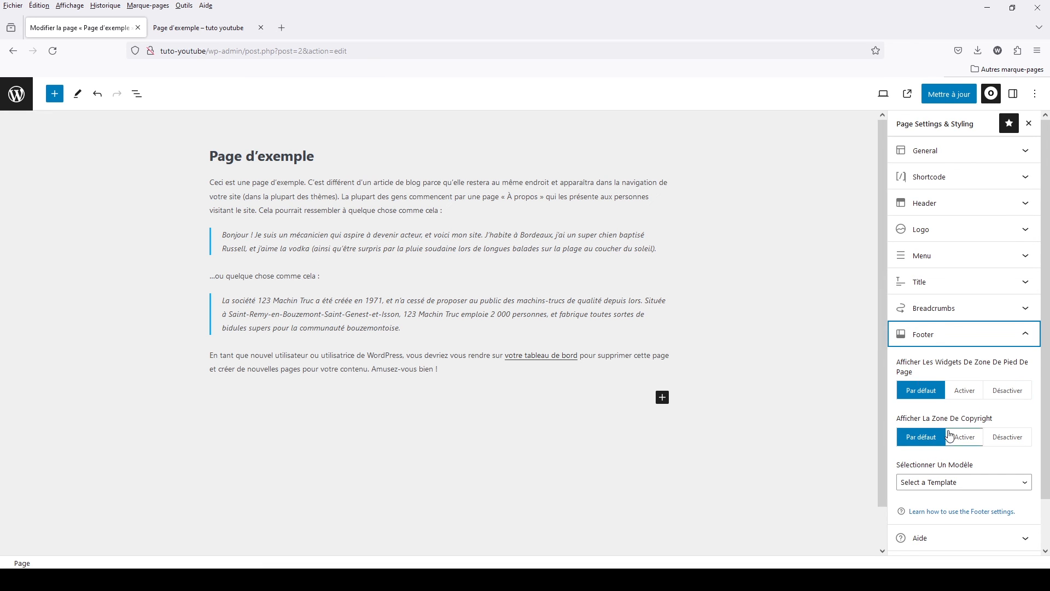
pyautogui.click(946, 336)
pyautogui.click(200, 25)
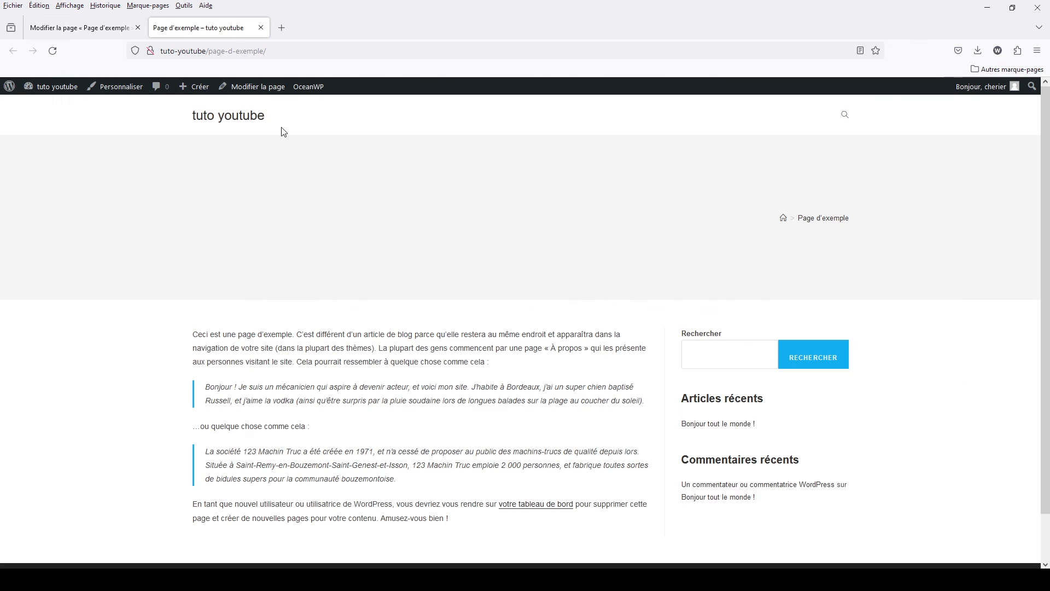
pyautogui.scroll(-2, 502, 450)
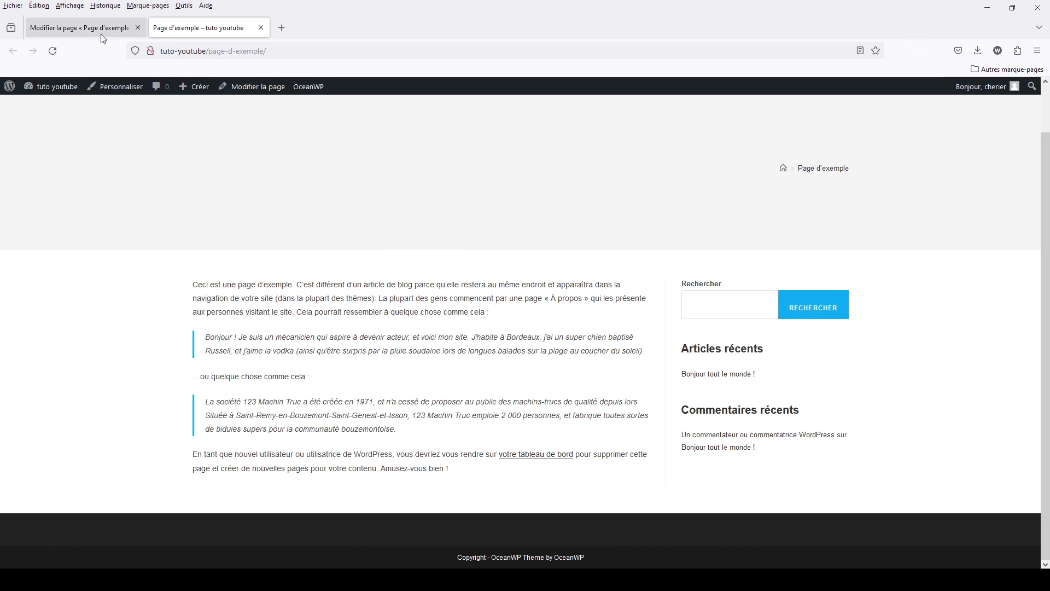
pyautogui.click(82, 28)
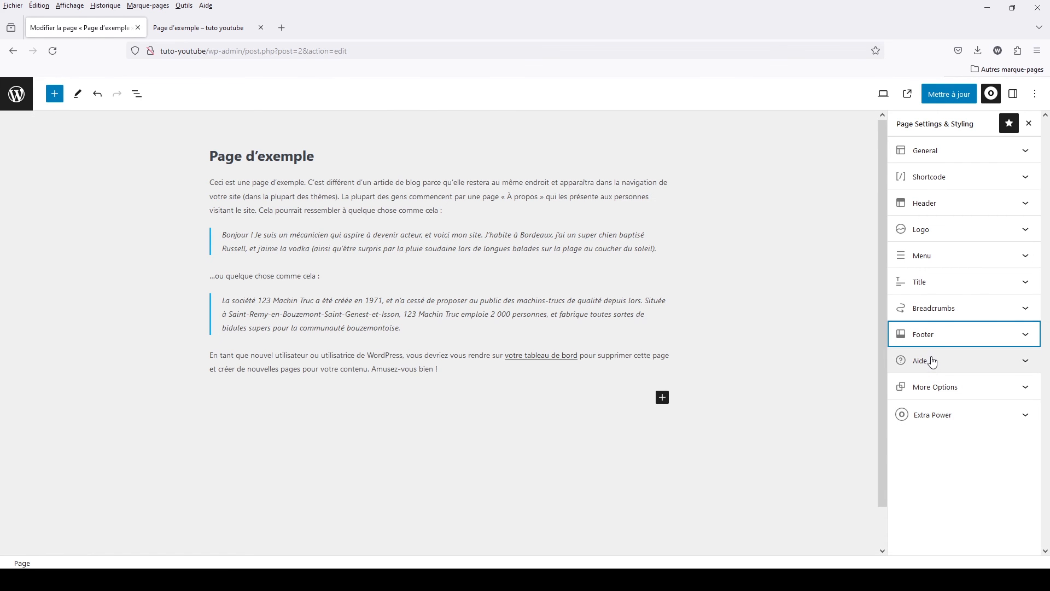
# - Examine the More Options and Extra Power sections of Page Settings & Styling
pyautogui.click(955, 393)
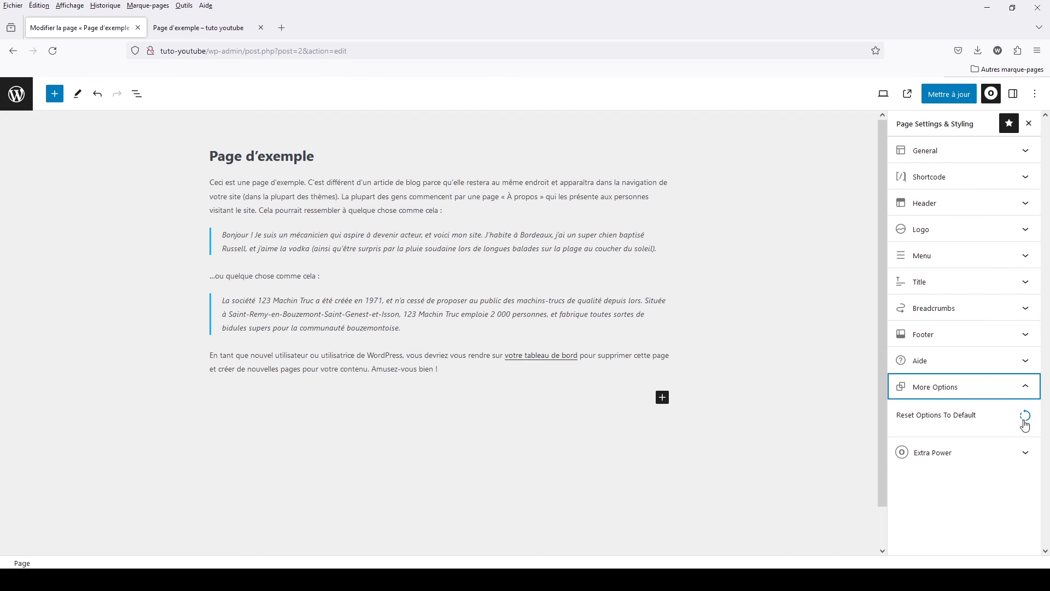
pyautogui.click(950, 454)
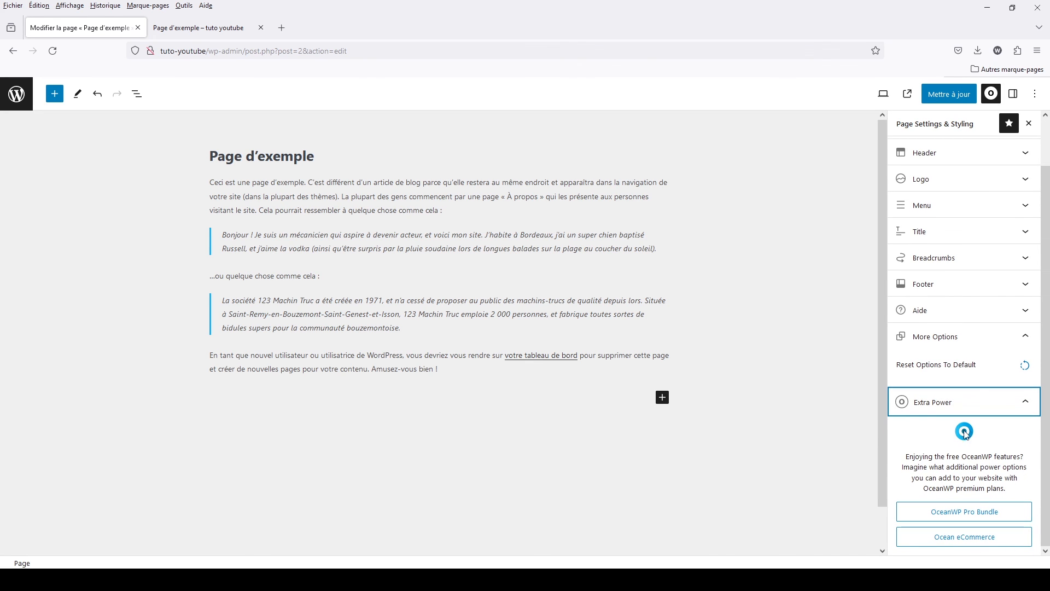
pyautogui.click(946, 403)
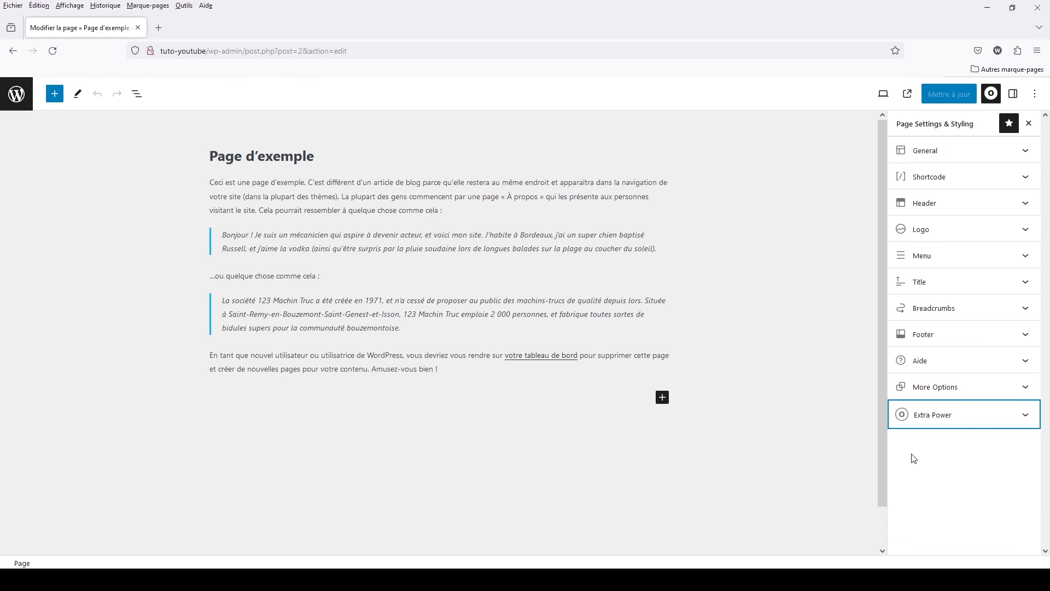
# - Leave the page editor, open OceanWP's Installer des démos and browse the available demo templates
pyautogui.click(16, 95)
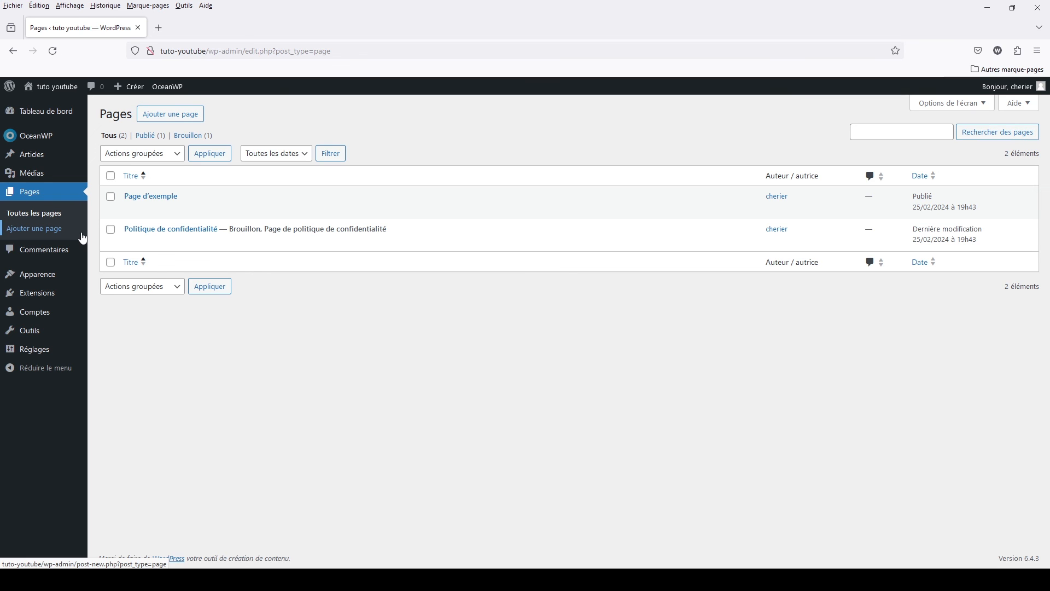
pyautogui.moveTo(47, 145)
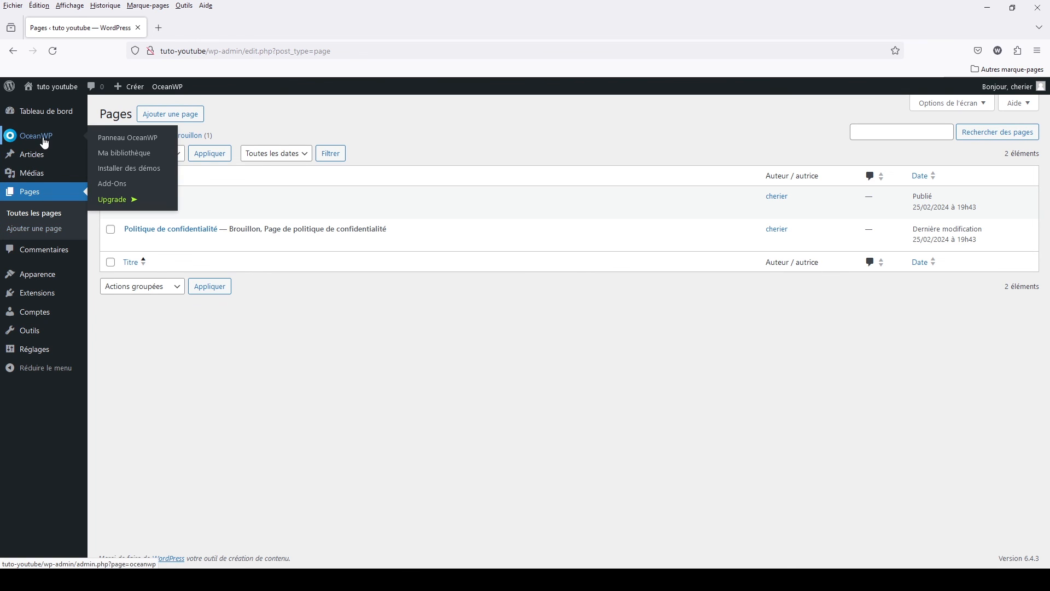
pyautogui.click(135, 174)
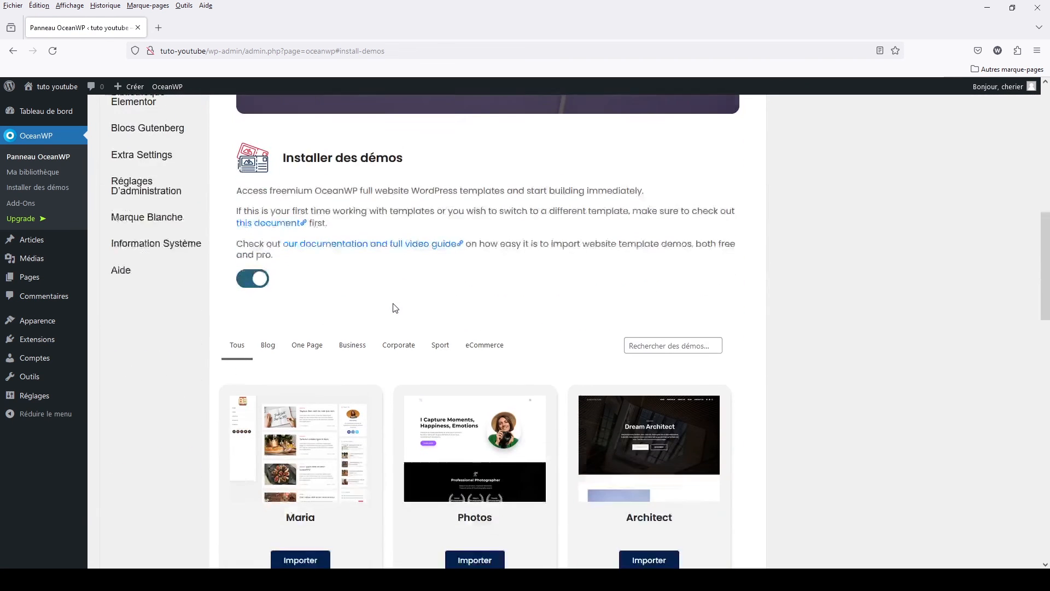
pyautogui.scroll(-4, 393, 303)
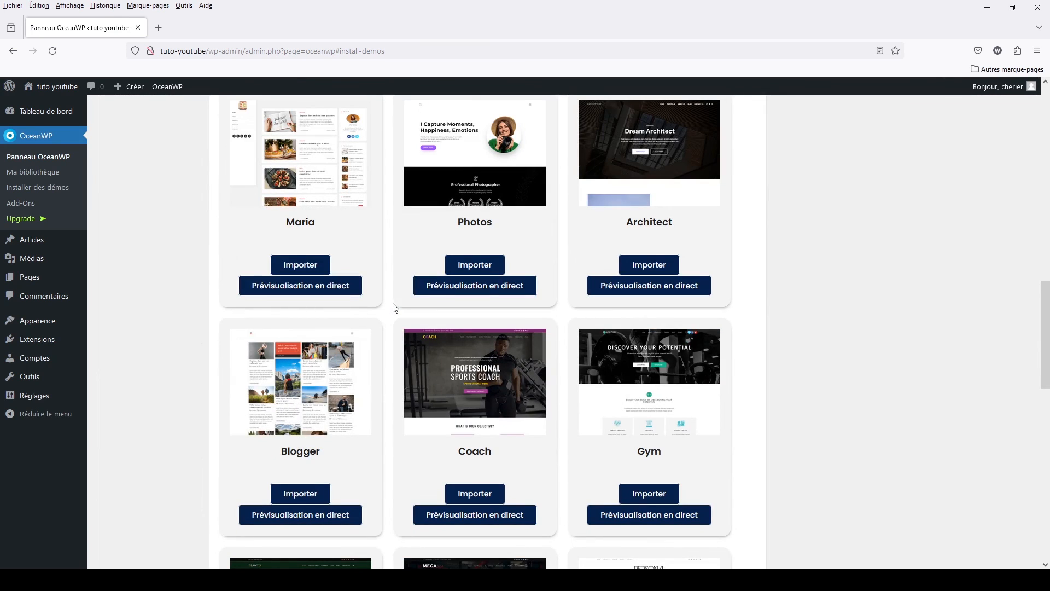
pyautogui.scroll(-6, 668, 361)
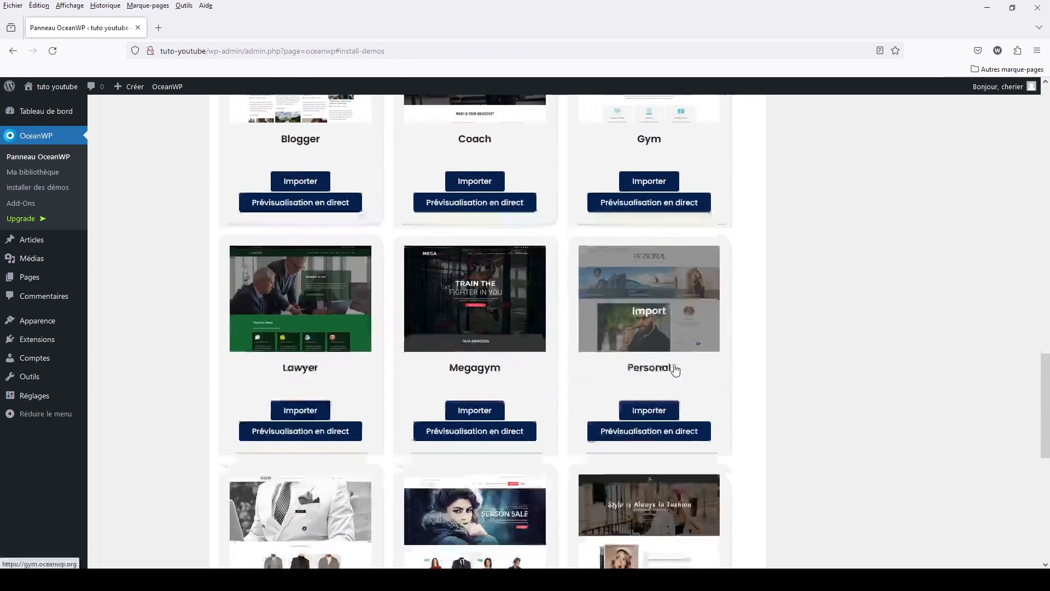
pyautogui.scroll(-7, 676, 370)
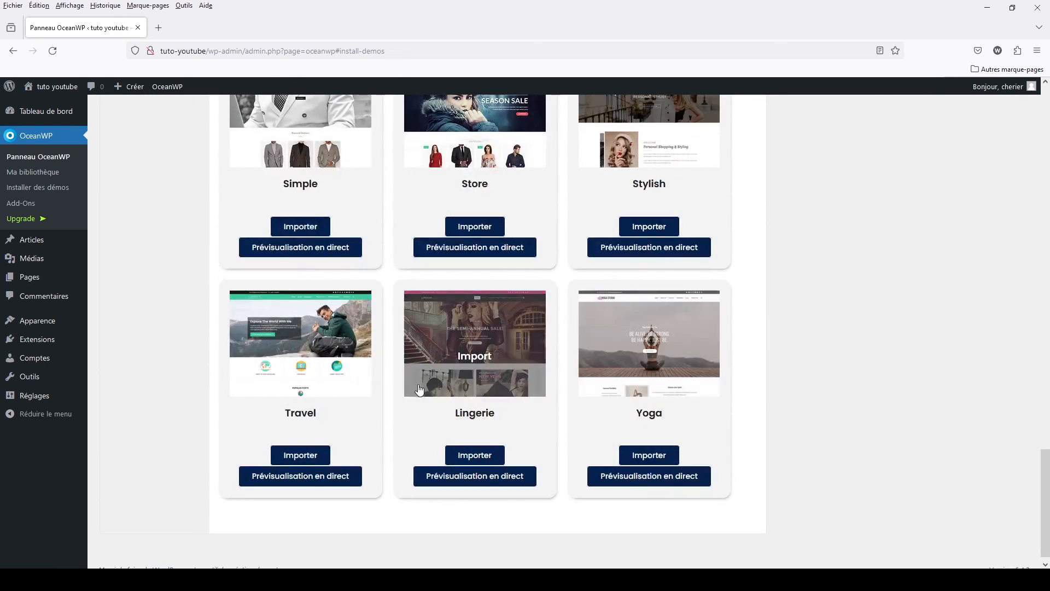
pyautogui.scroll(15, 399, 391)
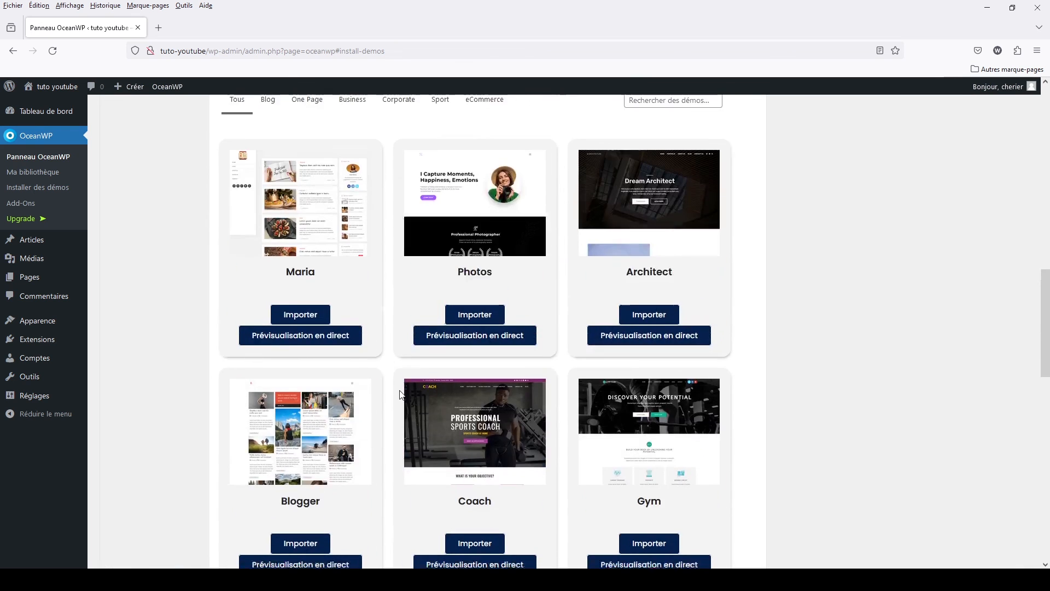
pyautogui.scroll(5, 399, 389)
pyautogui.scroll(-6, 400, 390)
pyautogui.scroll(6, 400, 393)
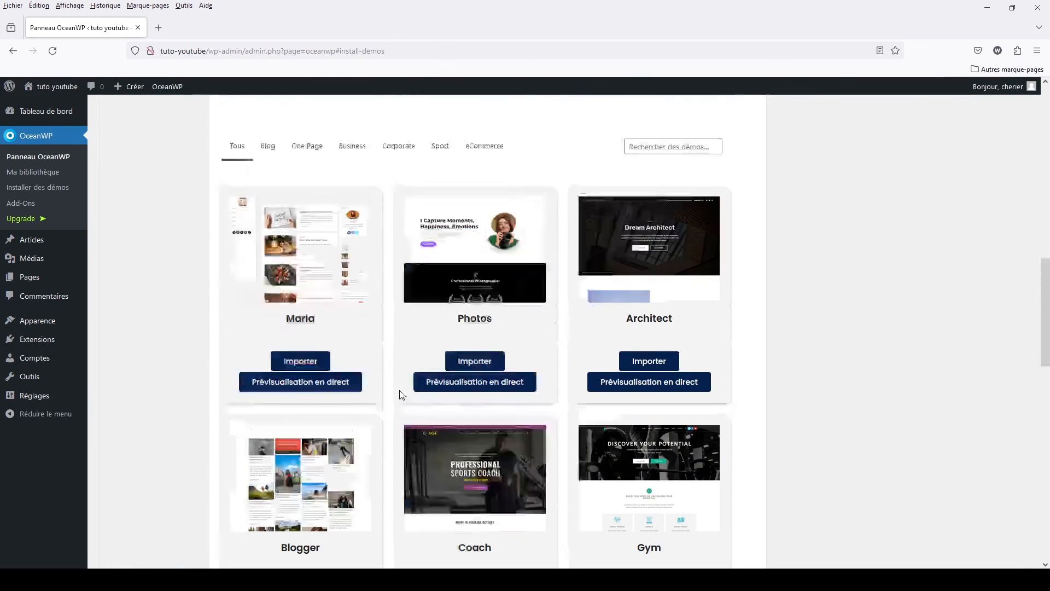
pyautogui.scroll(-6, 525, 465)
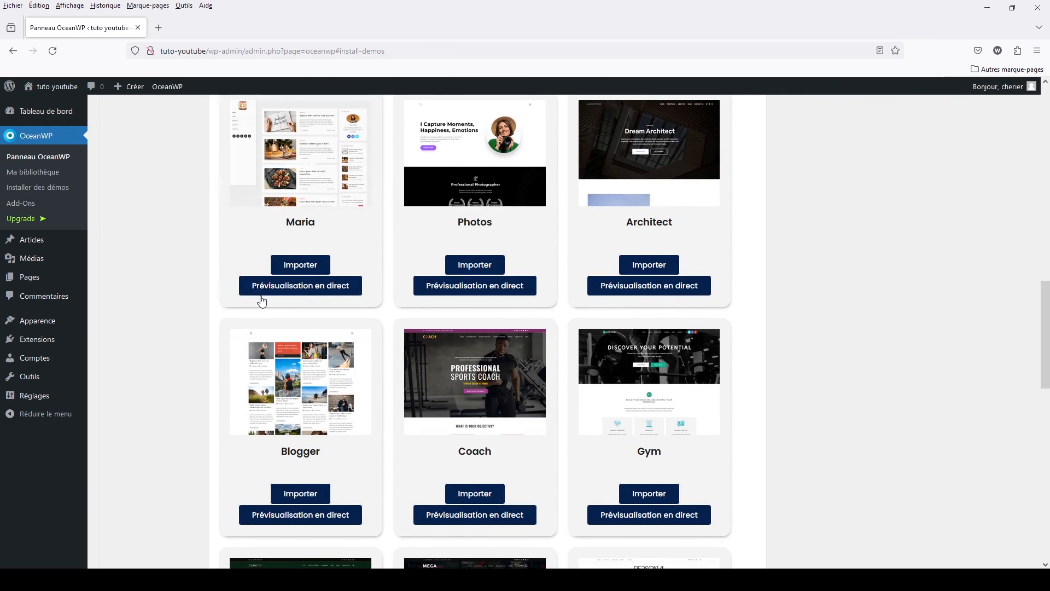
# - Preview the Maria demo live, look through its home page and return to the demo list
pyautogui.click(335, 288)
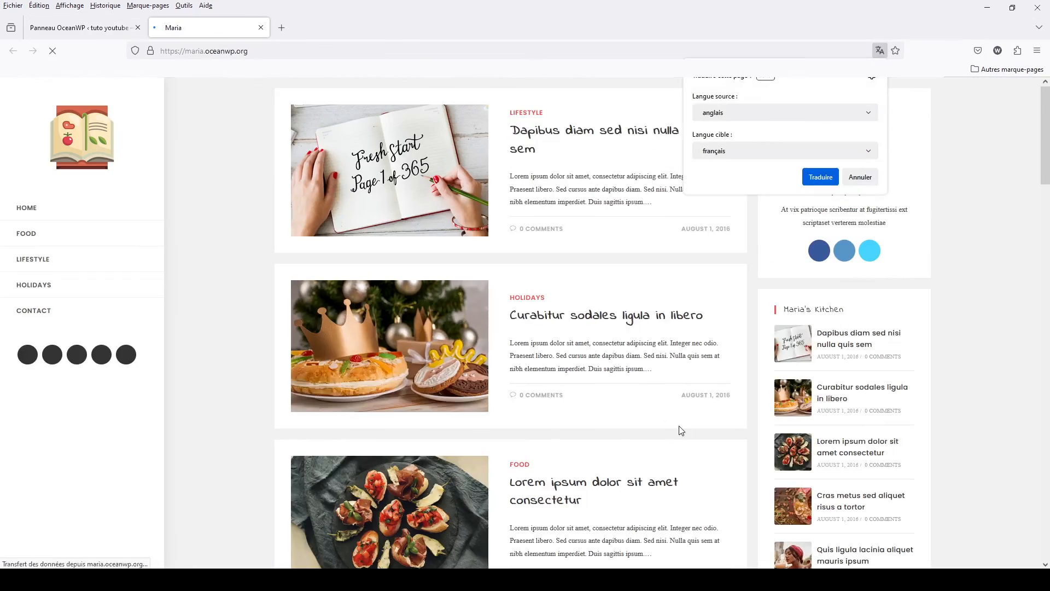
pyautogui.scroll(-3, 680, 429)
pyautogui.scroll(-15, 680, 429)
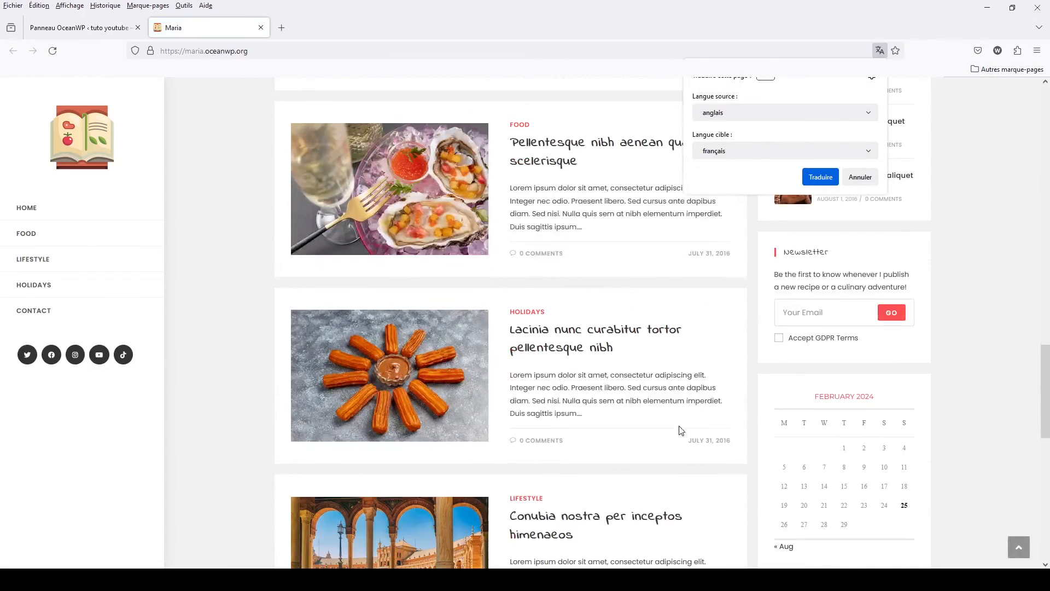
pyautogui.scroll(-10, 680, 428)
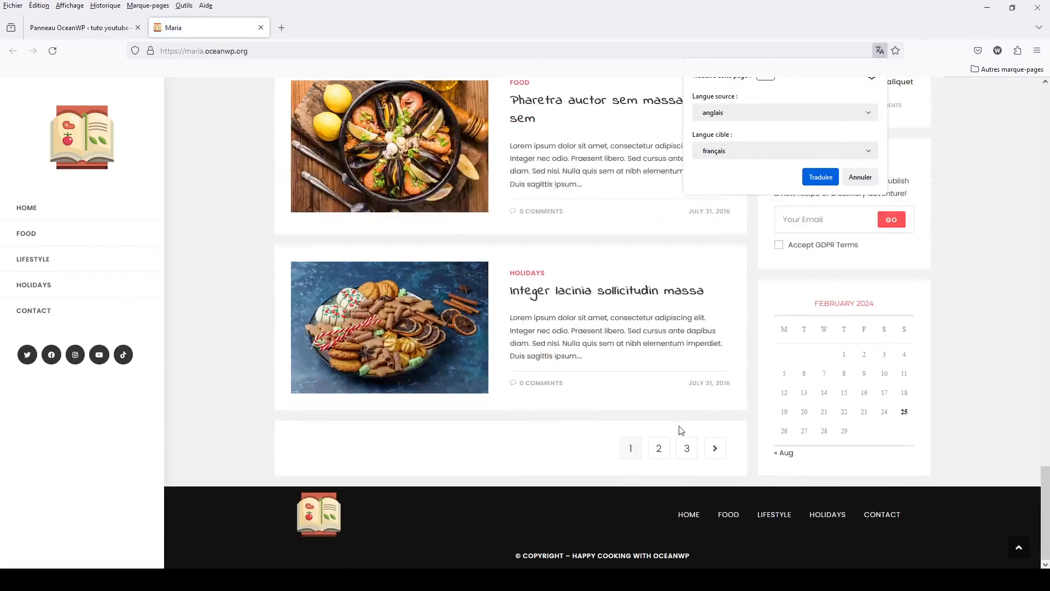
pyautogui.scroll(5, 680, 429)
pyautogui.scroll(8, 680, 429)
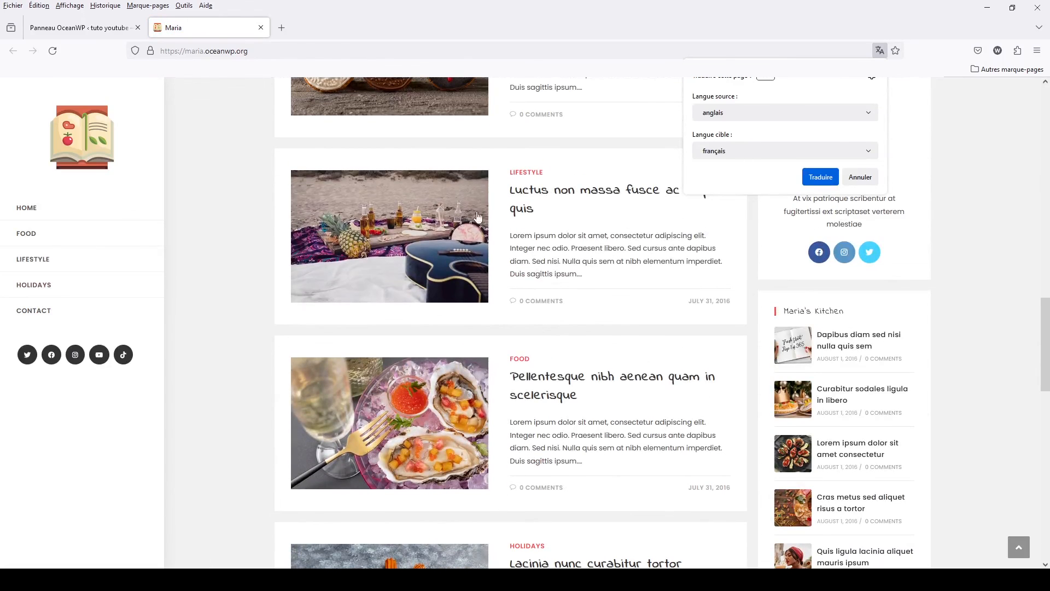
pyautogui.click(56, 31)
# - Start importing the Coach demo and view the page for its Ocean Sticky Header module
pyautogui.scroll(-3, 629, 366)
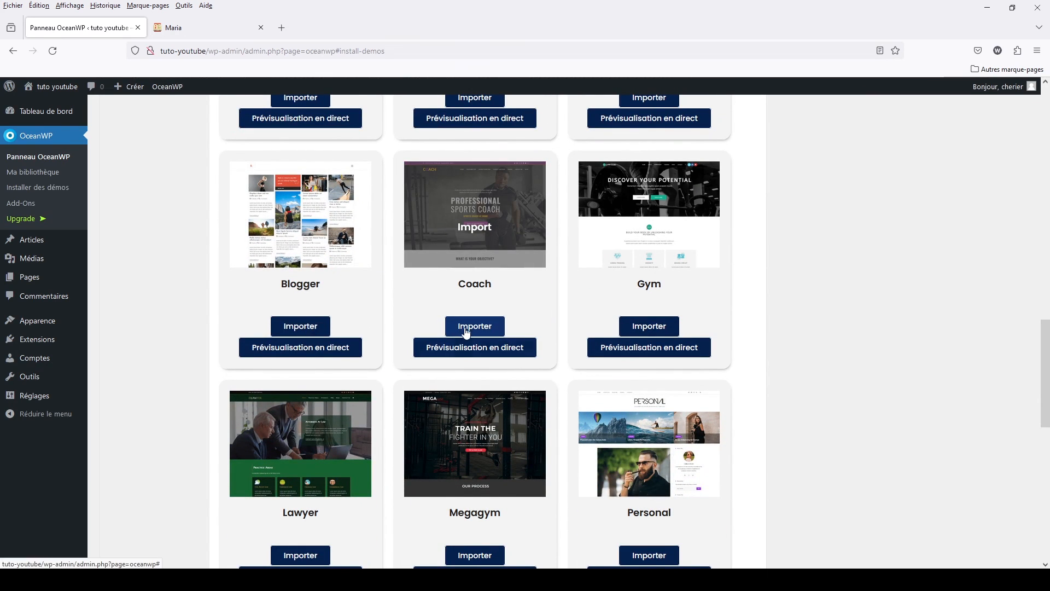
pyautogui.click(466, 327)
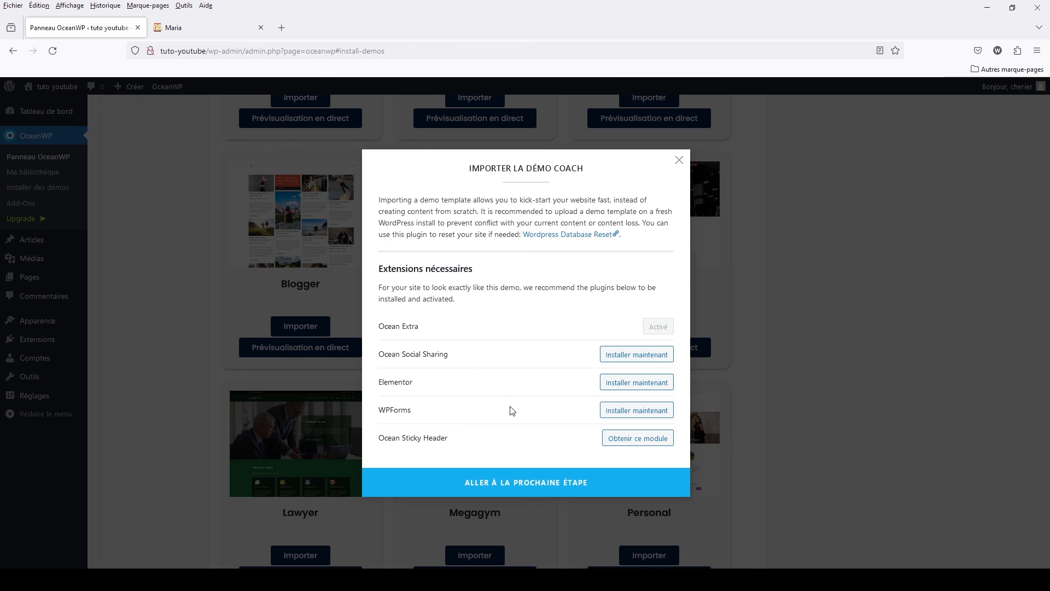
pyautogui.click(650, 443)
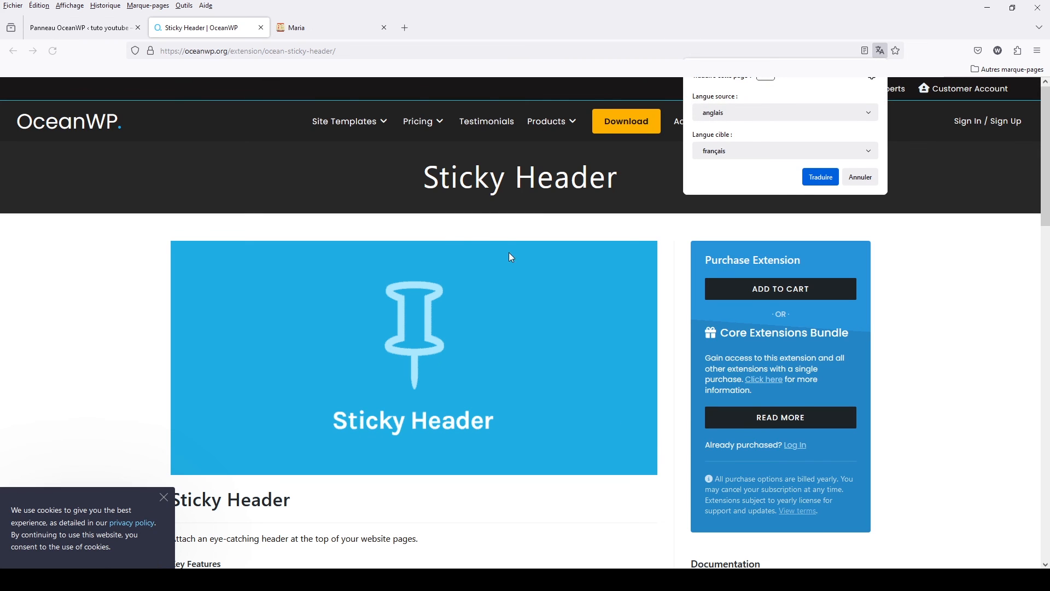
pyautogui.click(117, 30)
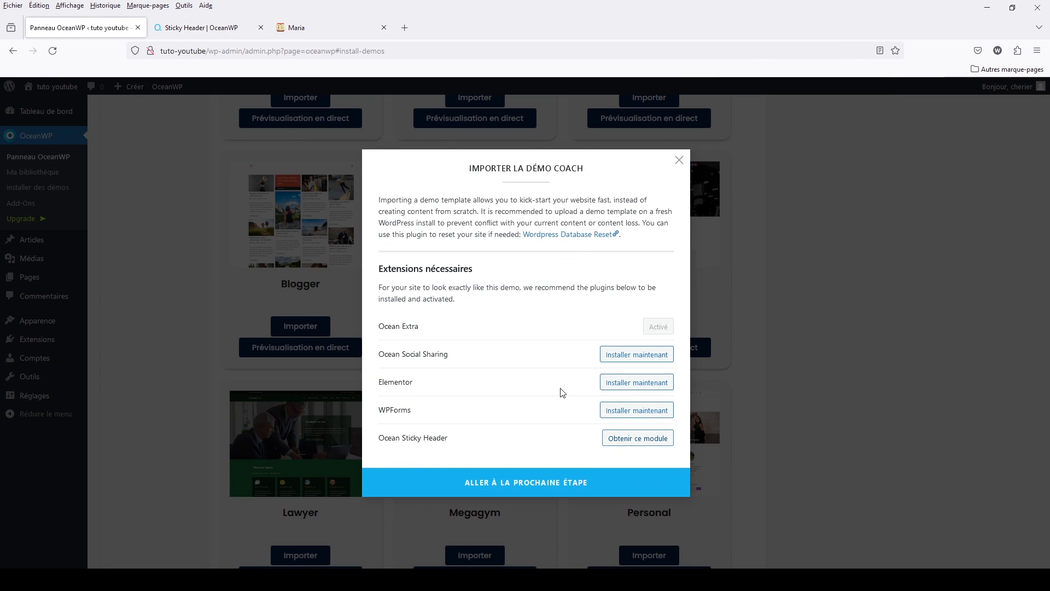
# - Install the WPForms, Elementor and Ocean Social Sharing extensions, and install the Coach demo with its XML data, customizer settings, widgets and contact form
pyautogui.click(620, 411)
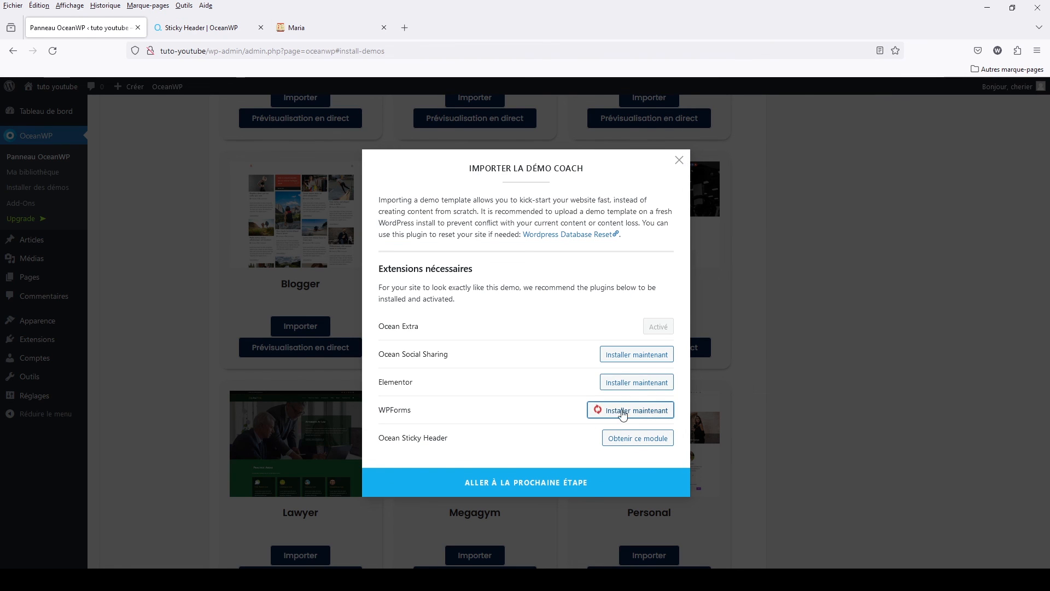
pyautogui.click(637, 383)
pyautogui.click(638, 355)
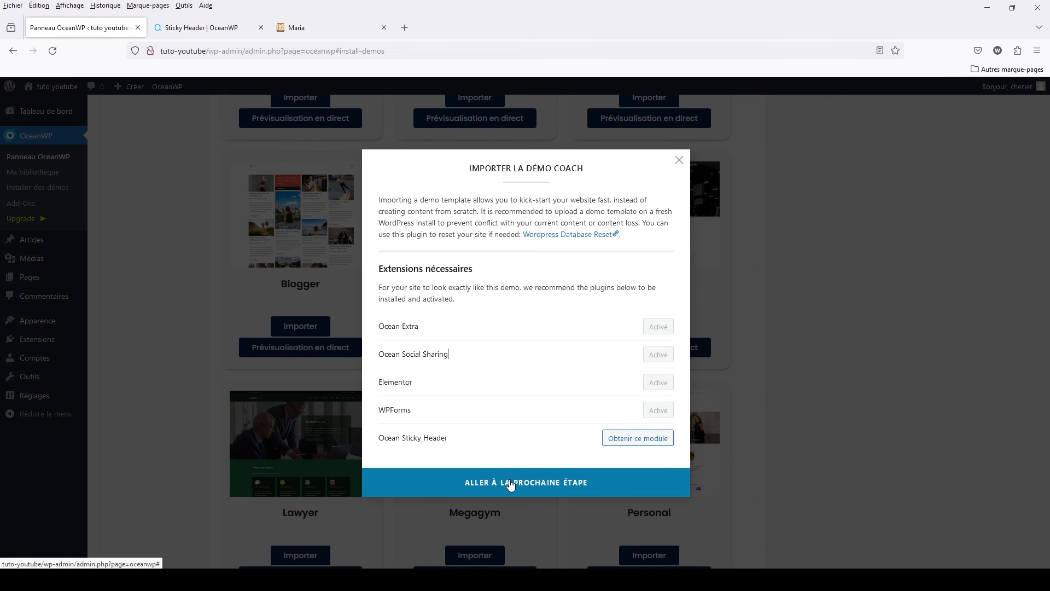
pyautogui.click(509, 484)
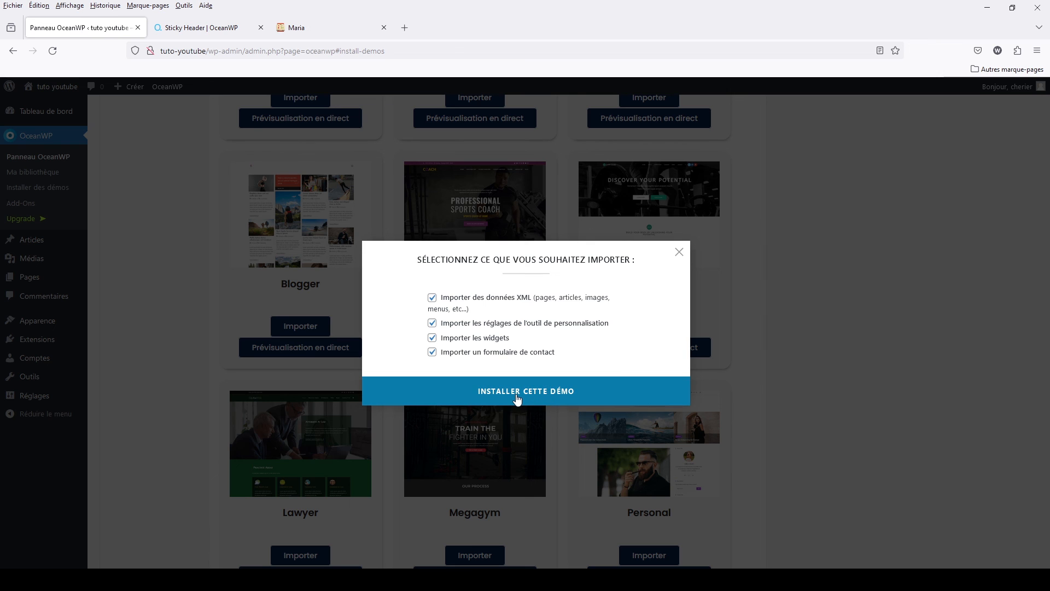
pyautogui.click(517, 391)
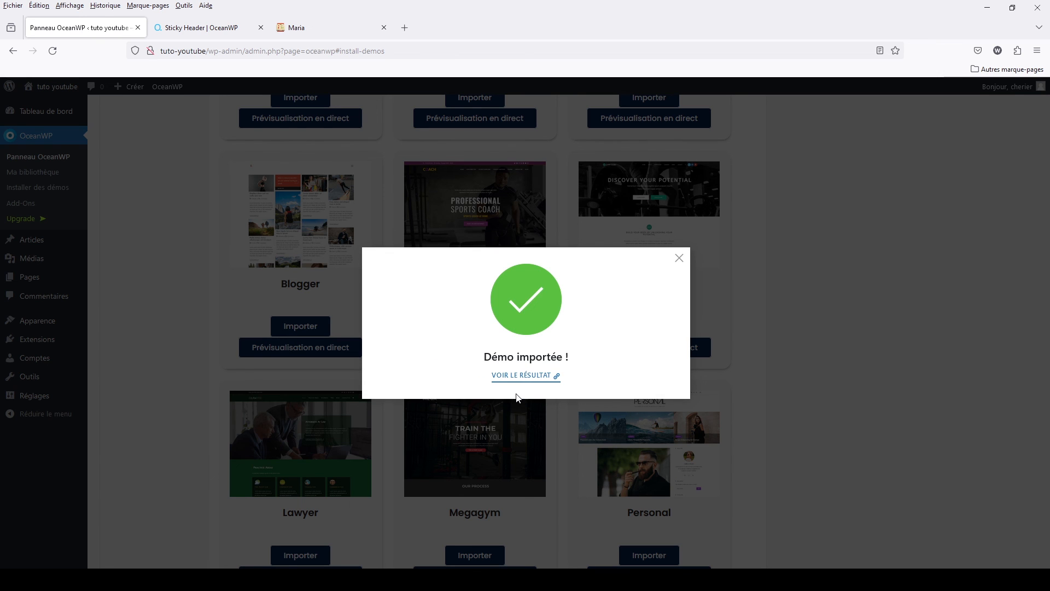
# - View the imported Coach website and look through its home page down to the contact section and map, then return to its header
pyautogui.click(520, 380)
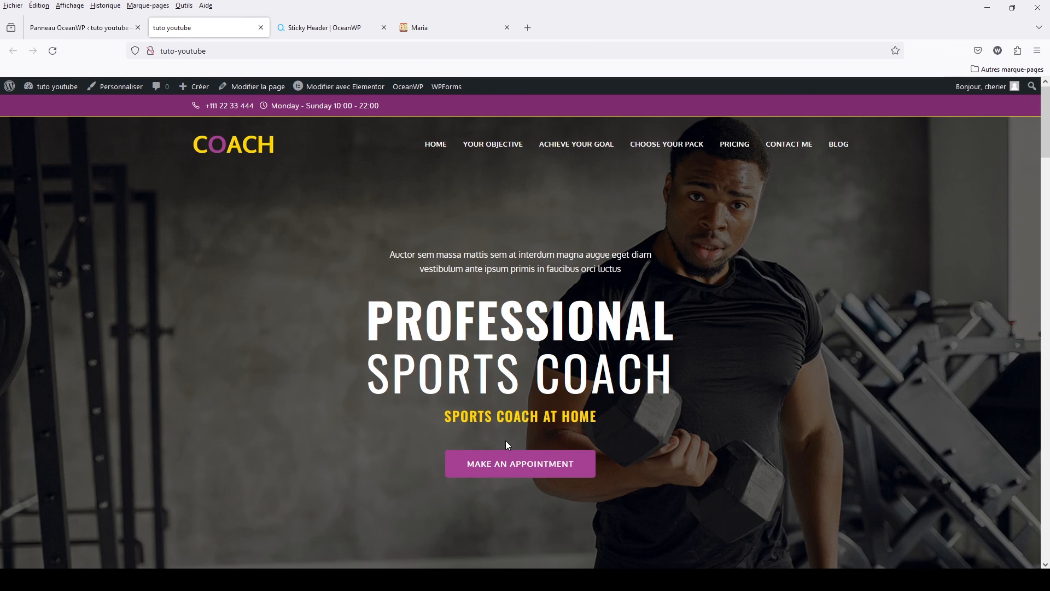
pyautogui.scroll(-5, 506, 441)
pyautogui.scroll(-10, 505, 441)
pyautogui.scroll(-10, 505, 441)
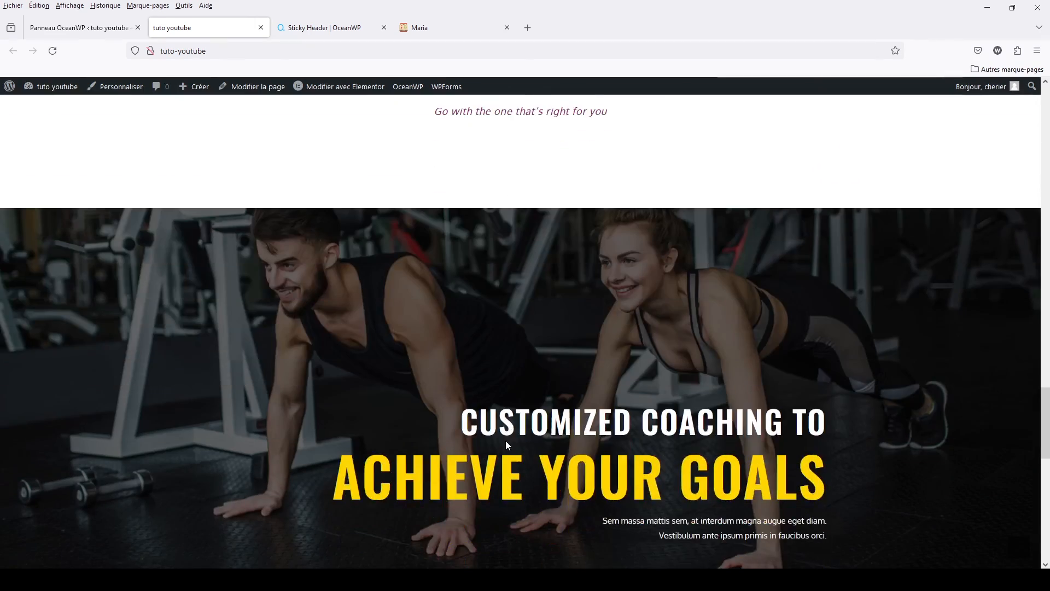
pyautogui.scroll(-10, 506, 441)
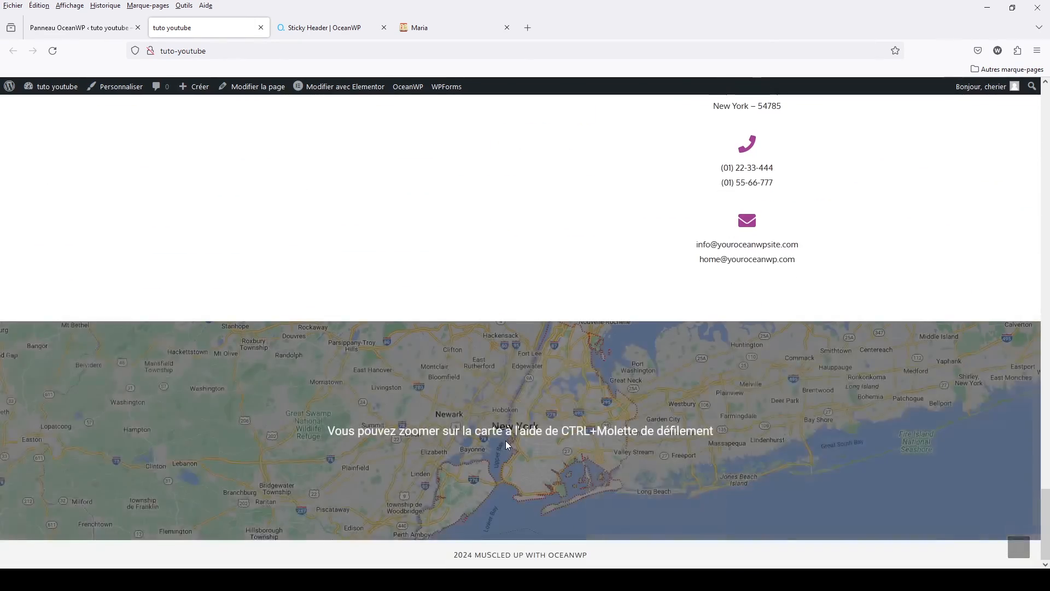
pyautogui.scroll(5, 506, 441)
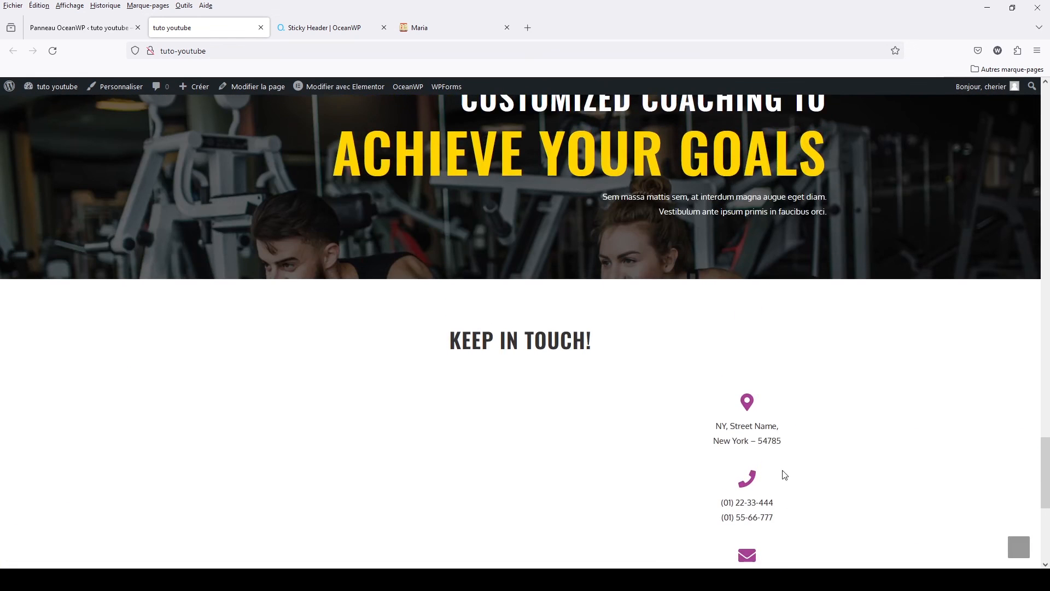
pyautogui.scroll(10, 602, 322)
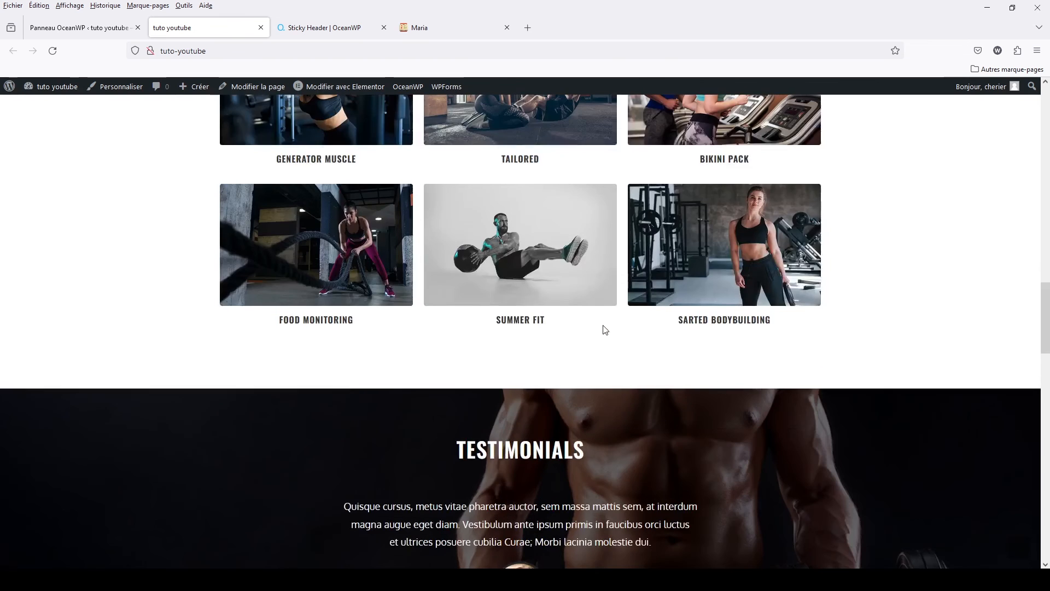
pyautogui.scroll(15, 605, 329)
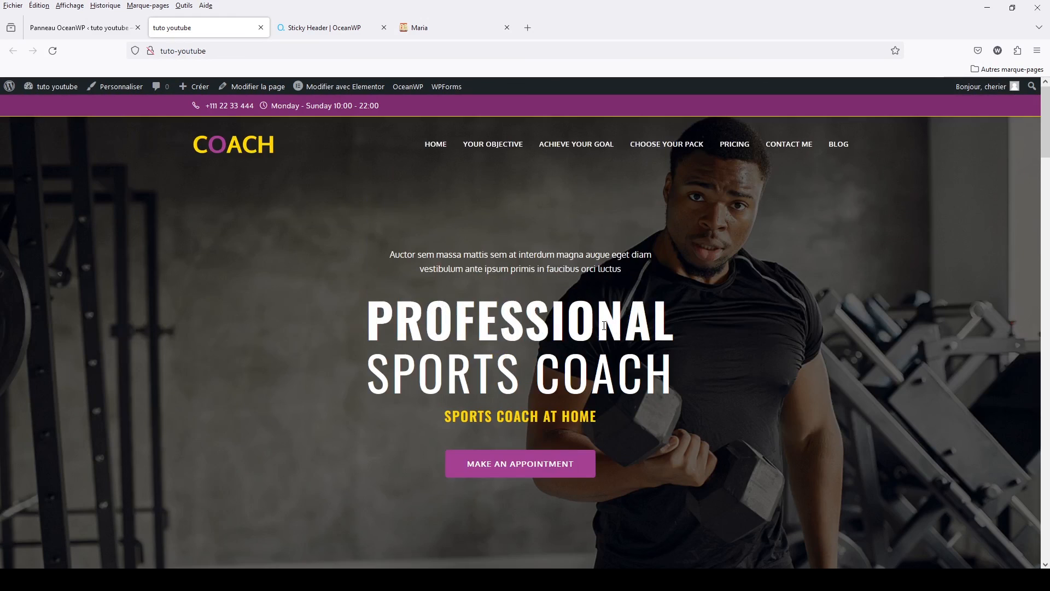